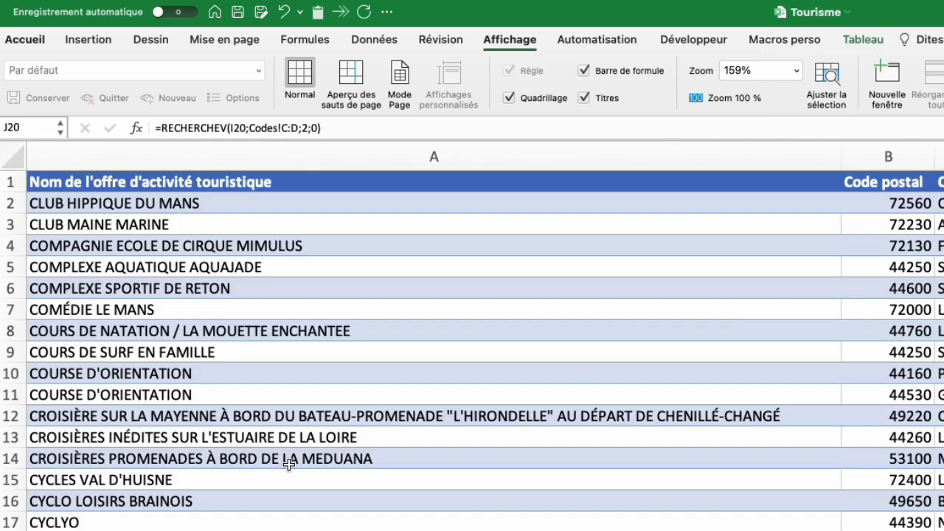
# - Select a cell in the Données activity table to bring up its table tools
pyautogui.click(288, 467)
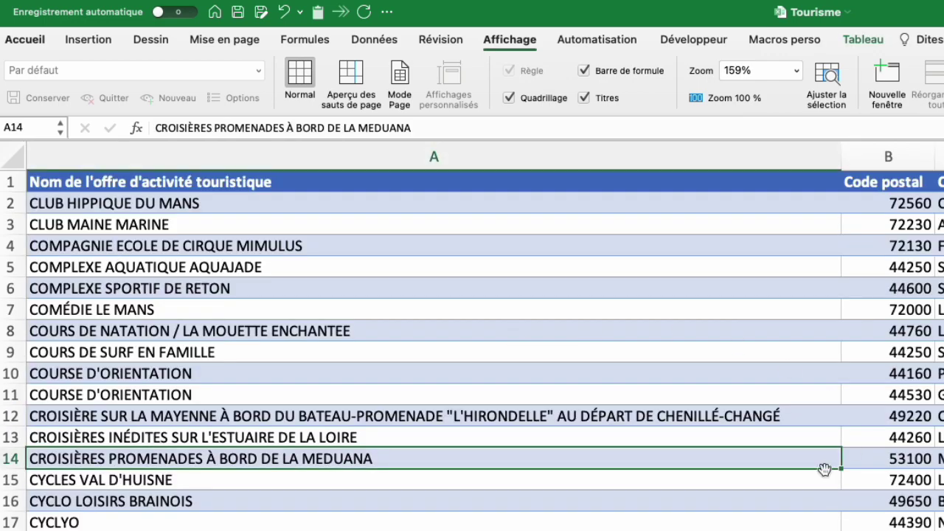
pyautogui.click(867, 38)
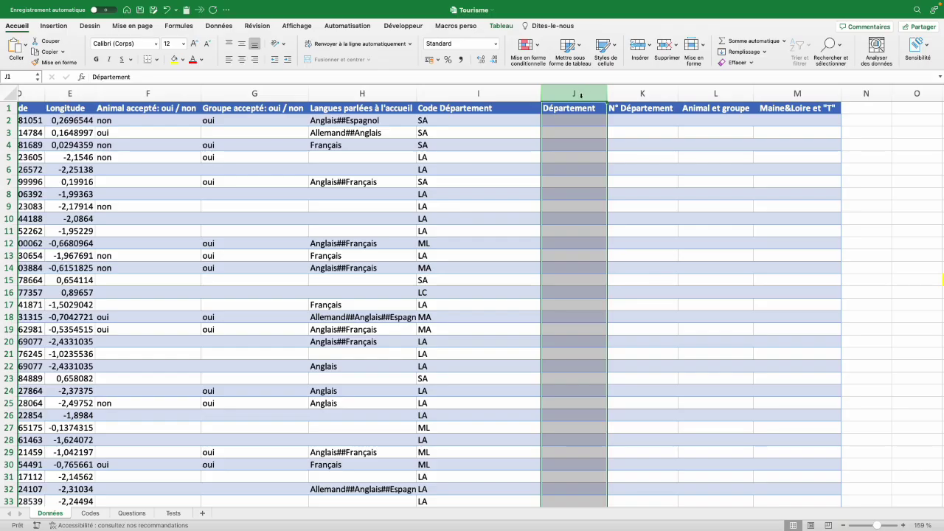
# - On the Codes sheet, select the department codes C4:C11 and the department names D4:D11
pyautogui.click(462, 91)
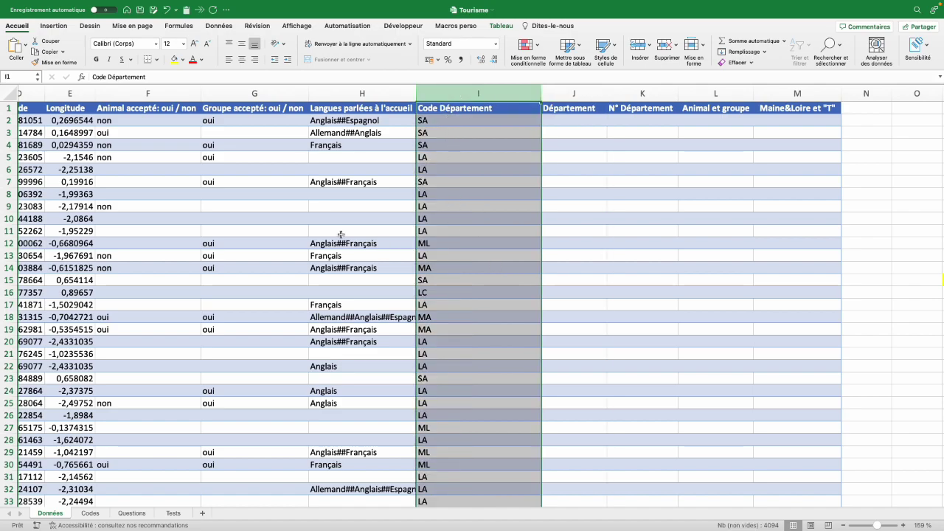
pyautogui.click(90, 513)
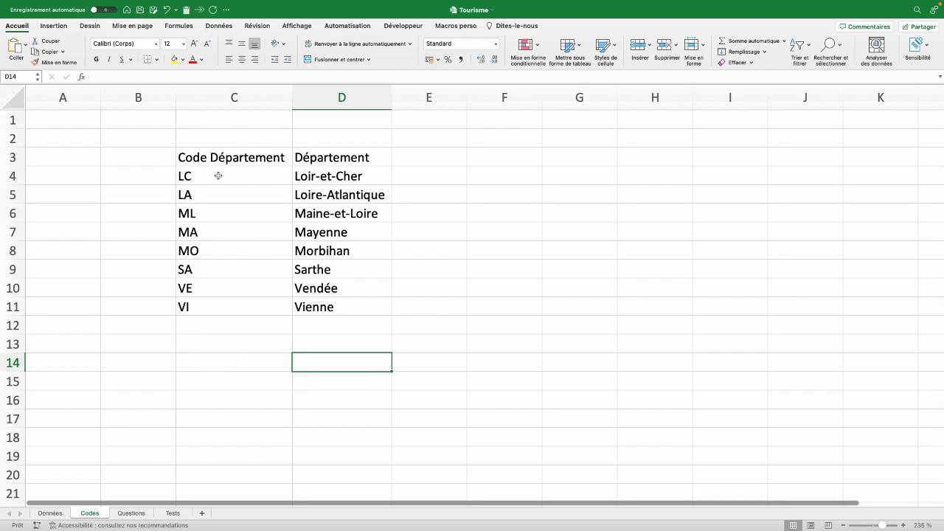
pyautogui.moveTo(218, 176); pyautogui.dragTo(223, 293)
pyautogui.moveTo(327, 180); pyautogui.dragTo(329, 310)
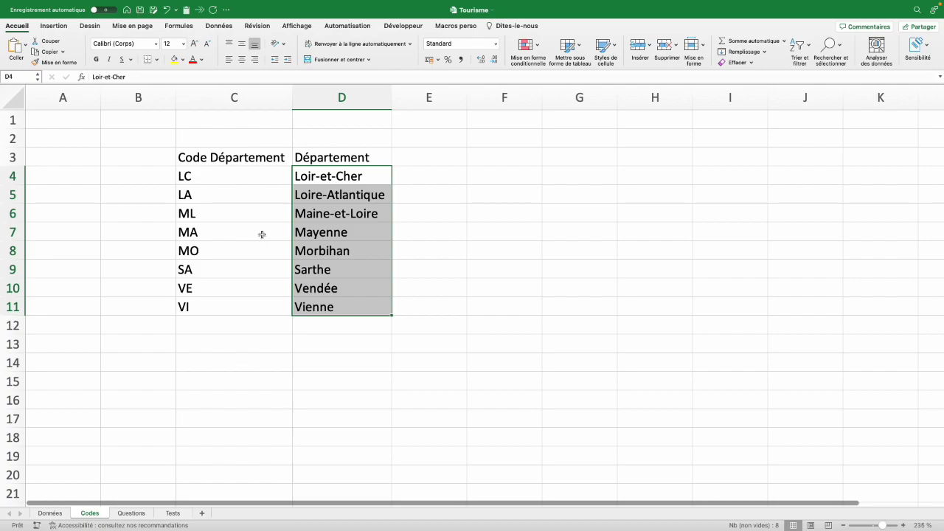
# - Format the Codes department list as a blue banded table with headers
pyautogui.click(262, 235)
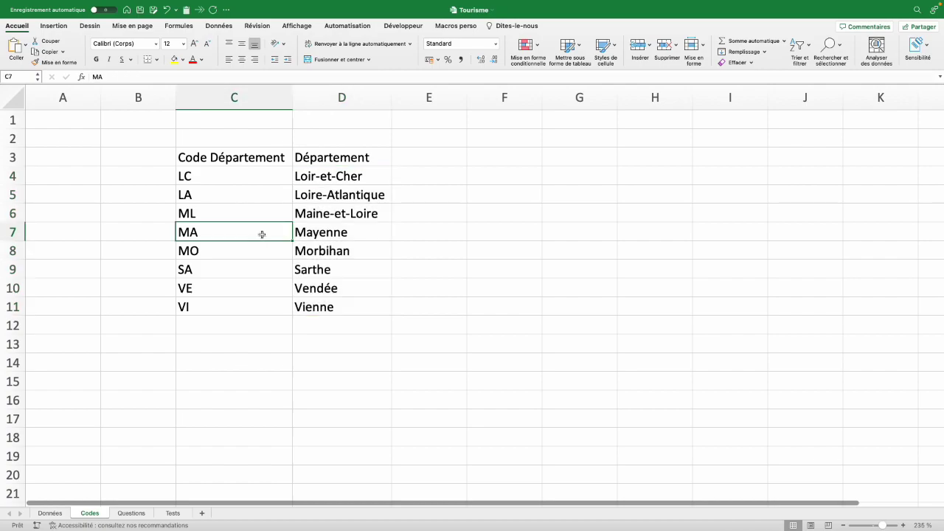
pyautogui.click(574, 55)
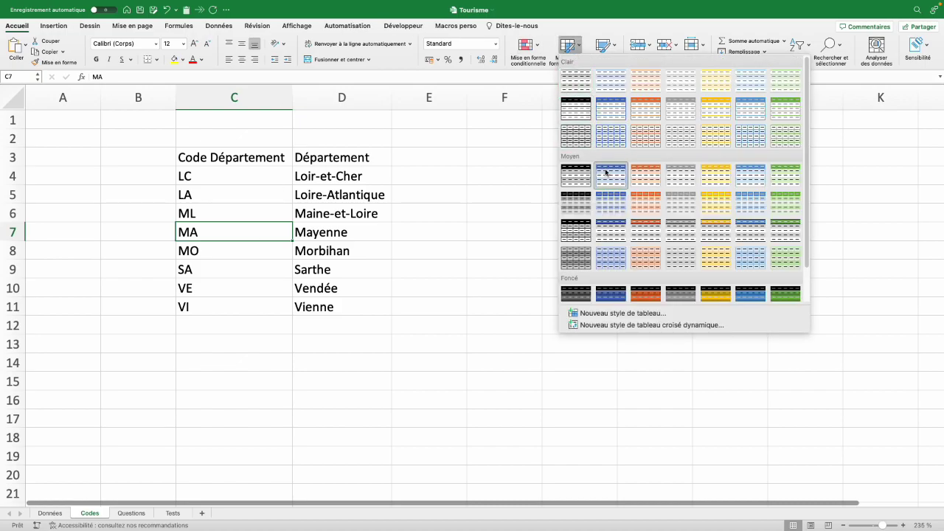
pyautogui.click(605, 175)
pyautogui.click(427, 165)
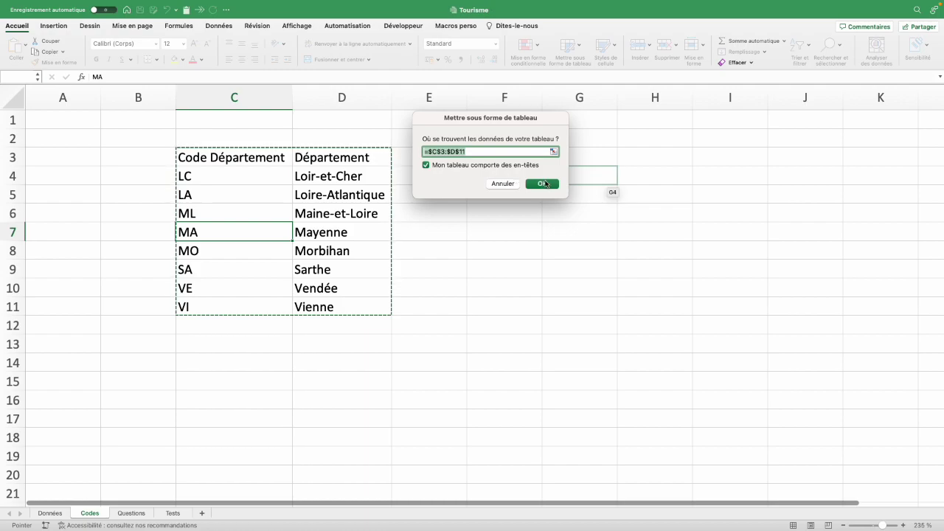
pyautogui.click(544, 184)
# - Name the table codes_dep and return to the Données sheet
pyautogui.click(28, 58)
pyautogui.write('c')
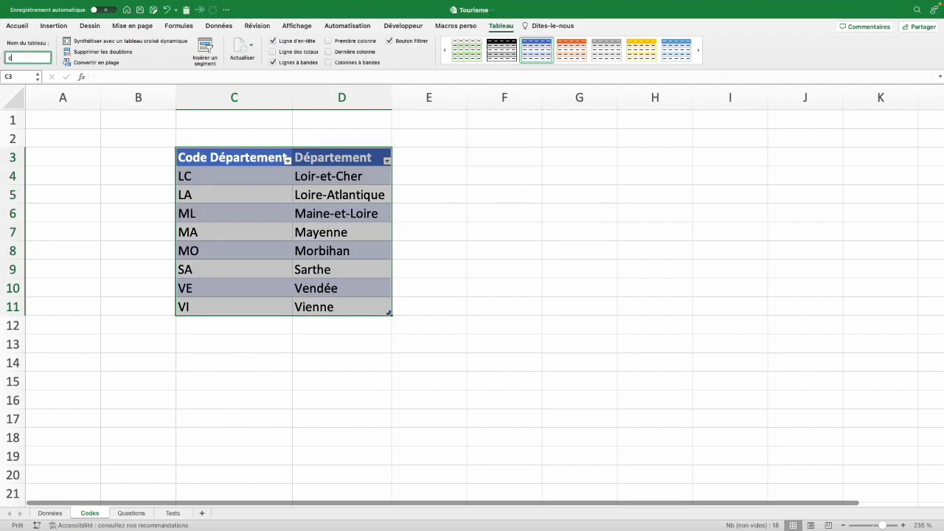
pyautogui.write('odes_dep')
pyautogui.press('Return')
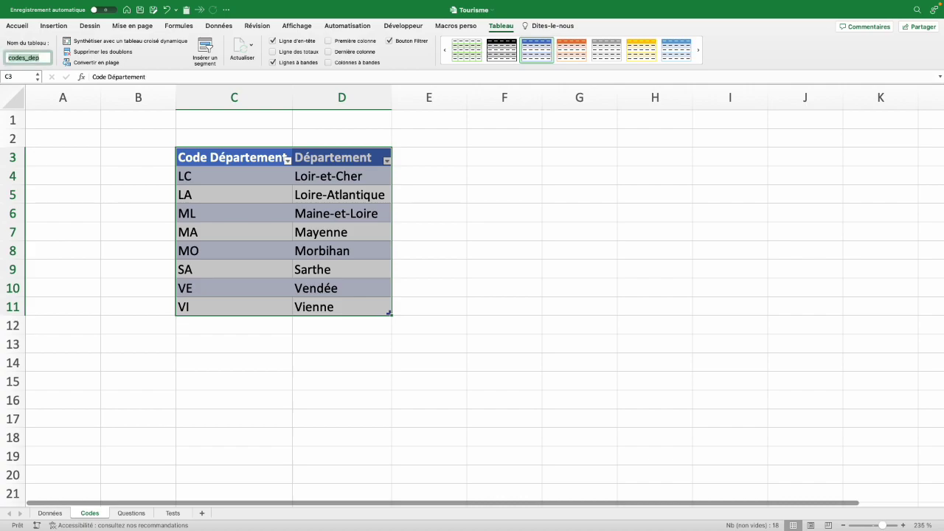
pyautogui.click(50, 513)
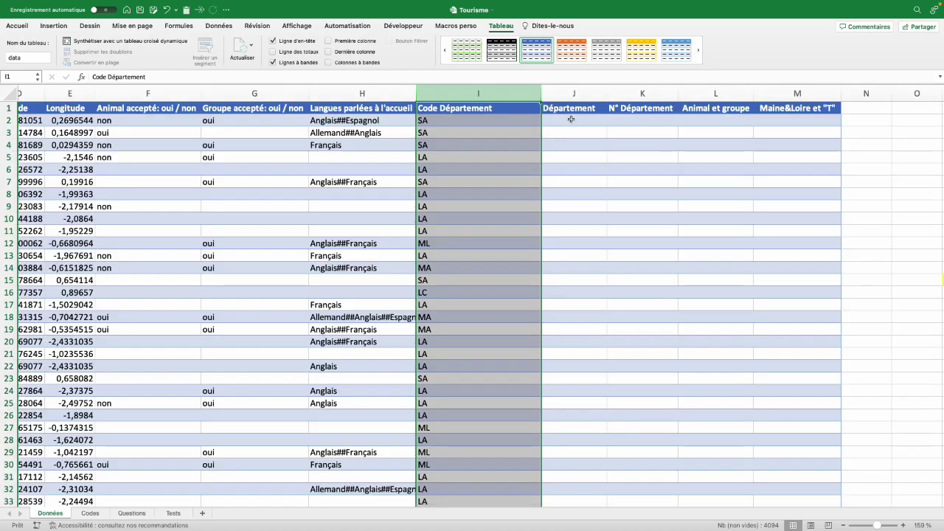
# - Enter =RECHERCHEV([@[Code Département]];codes_dep;2;0) in J2 to fill the department names
pyautogui.click(571, 118)
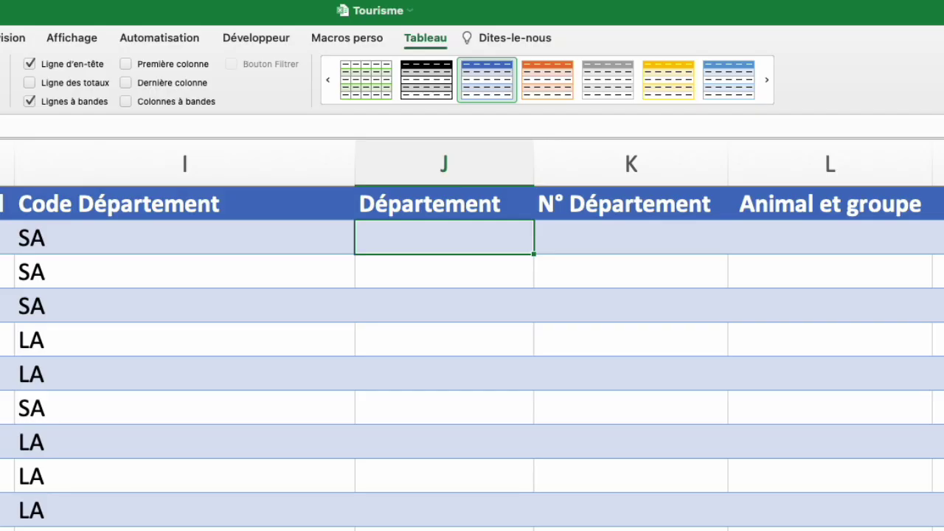
pyautogui.write('=re')
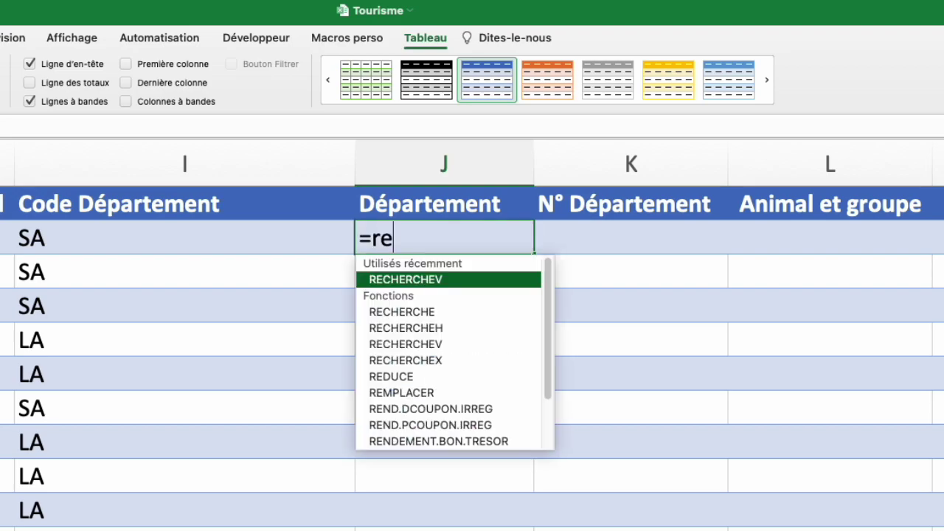
pyautogui.write('cher')
pyautogui.press('Tab')
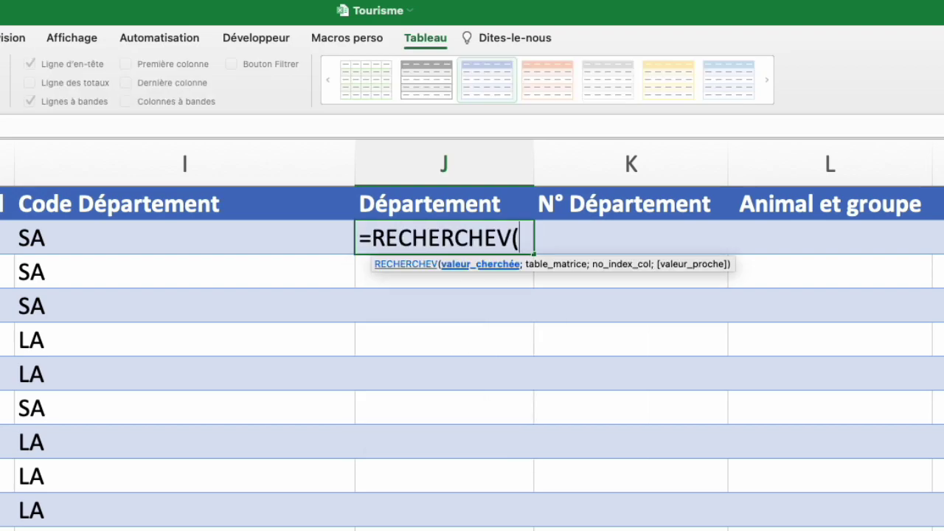
pyautogui.click(67, 237)
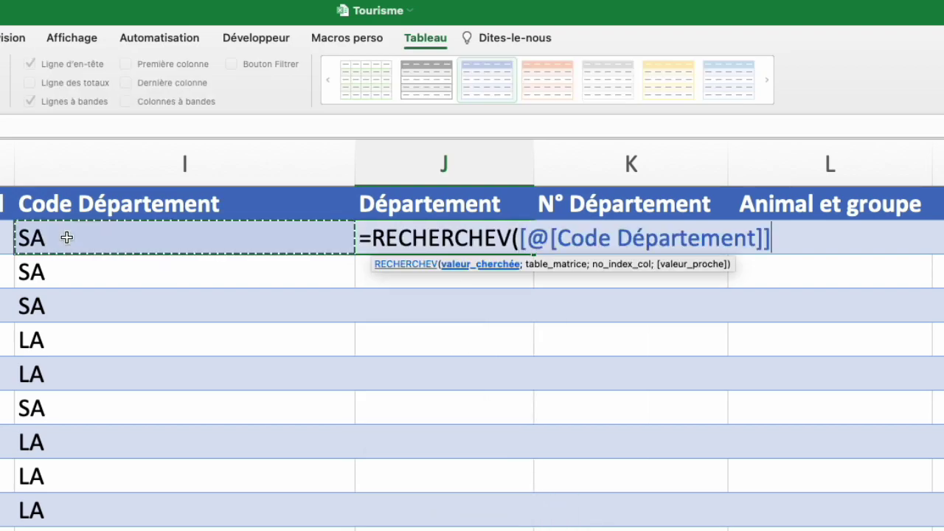
pyautogui.write(';')
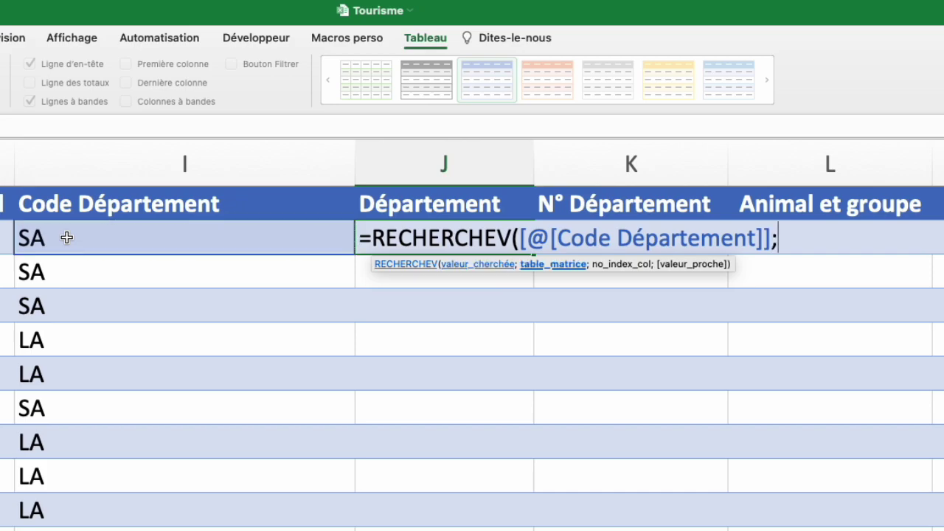
pyautogui.write('c')
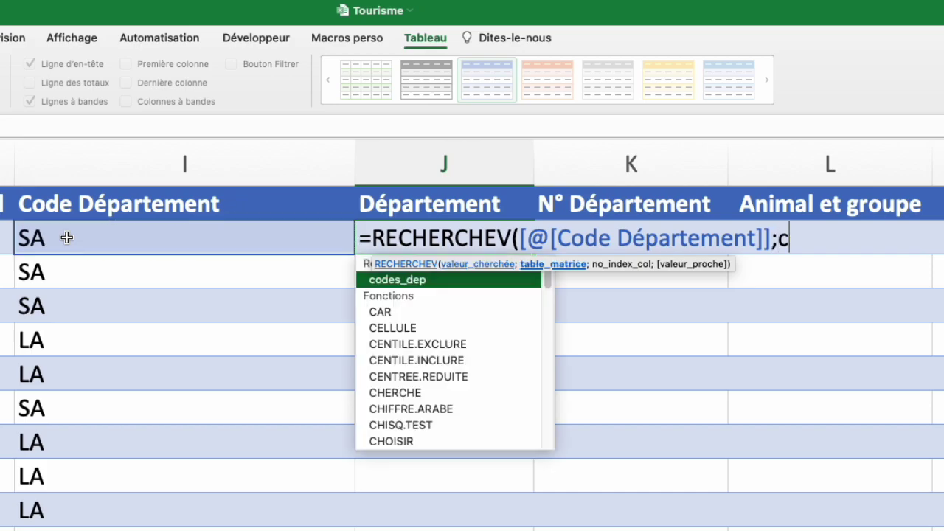
pyautogui.write('odes')
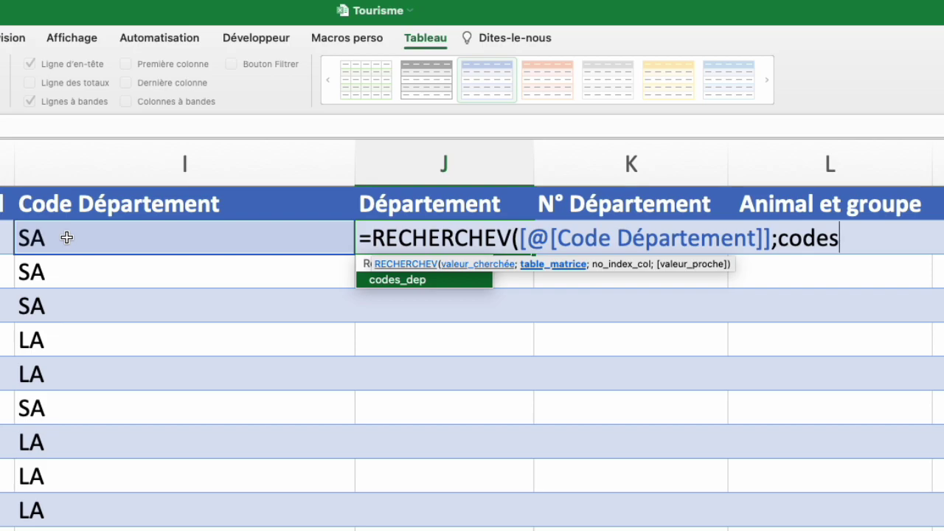
pyautogui.write('_dep;')
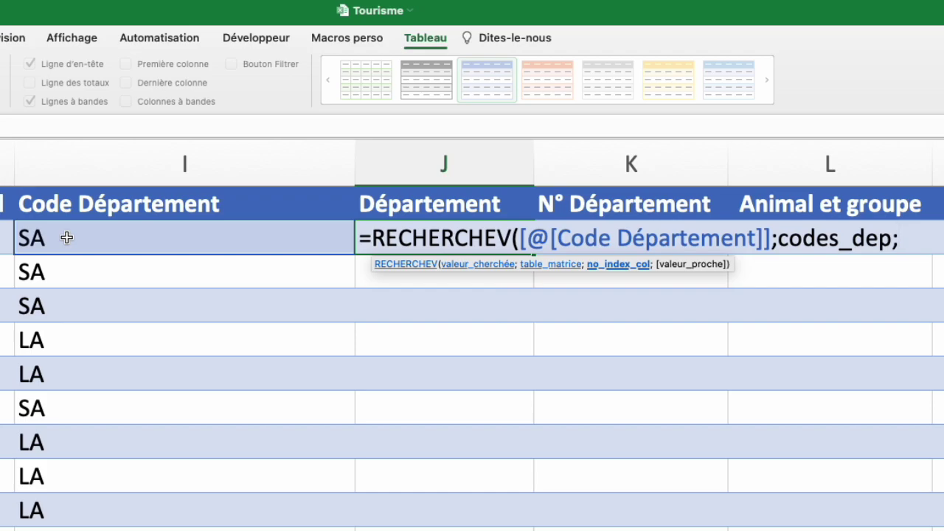
pyautogui.write('2;')
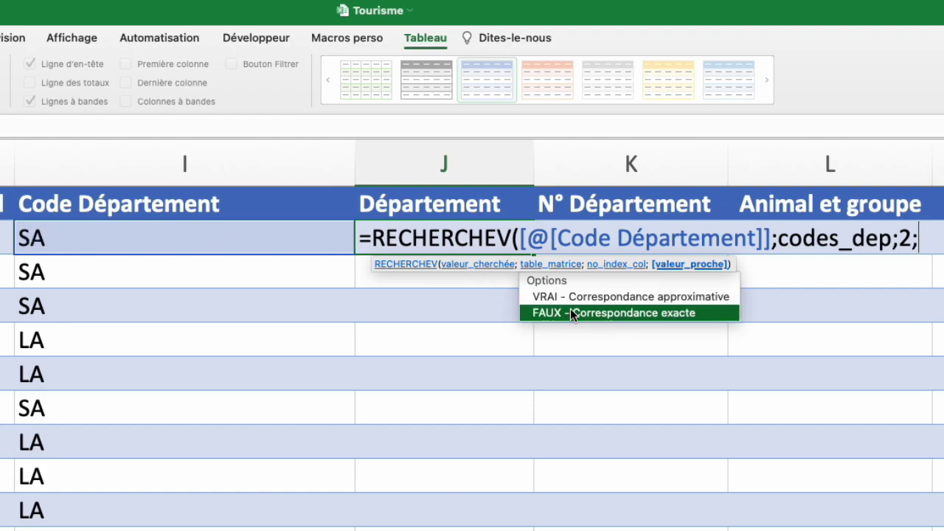
pyautogui.write('0')
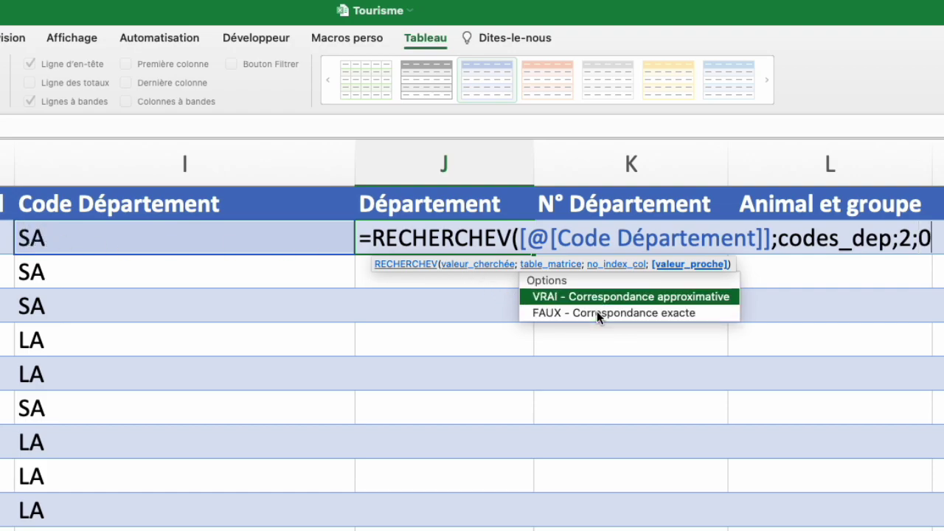
pyautogui.write(')')
pyautogui.press('Return')
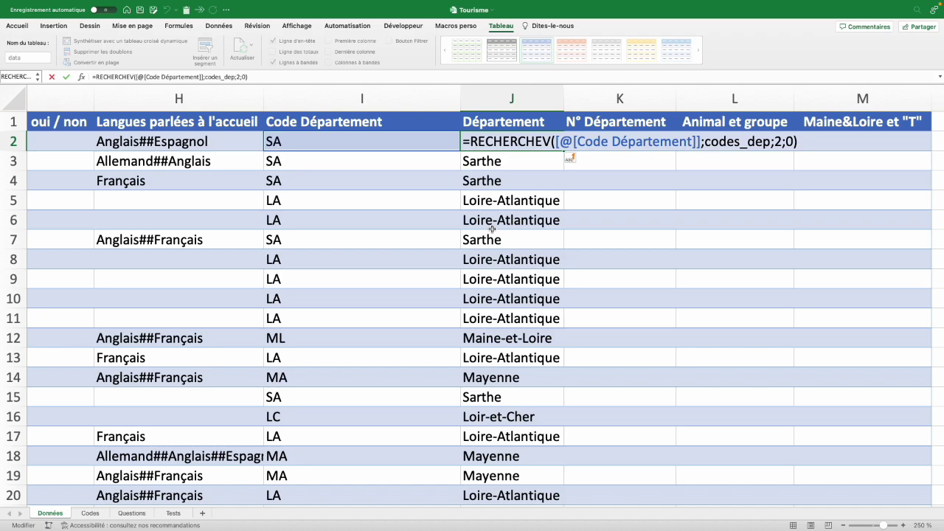
# - Undo the RECHERCHEV results and start a RECHERCHEX in J2 using the row's Code Département
pyautogui.hotkey('ctrl', 'z')
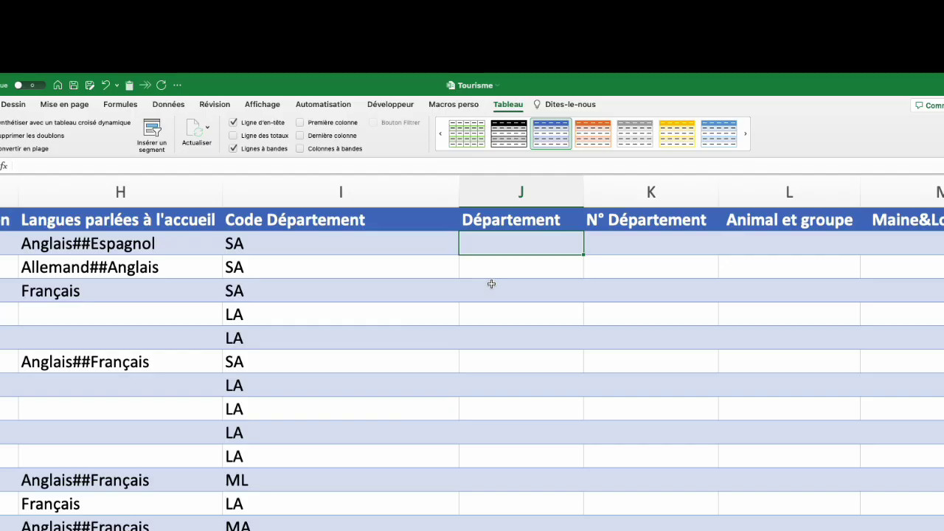
pyautogui.write('=rec')
pyautogui.press('Down')
pyautogui.press('Down')
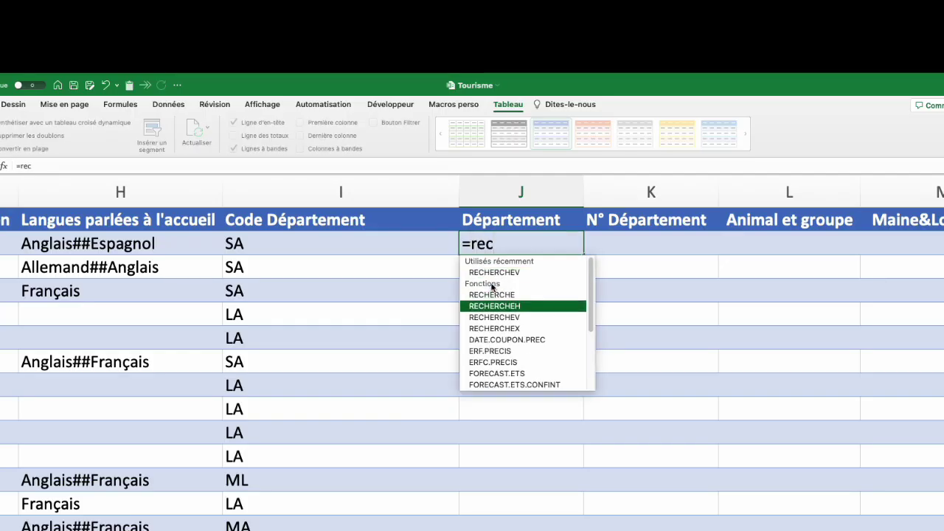
pyautogui.press('Down')
pyautogui.press('Down')
pyautogui.press('Tab')
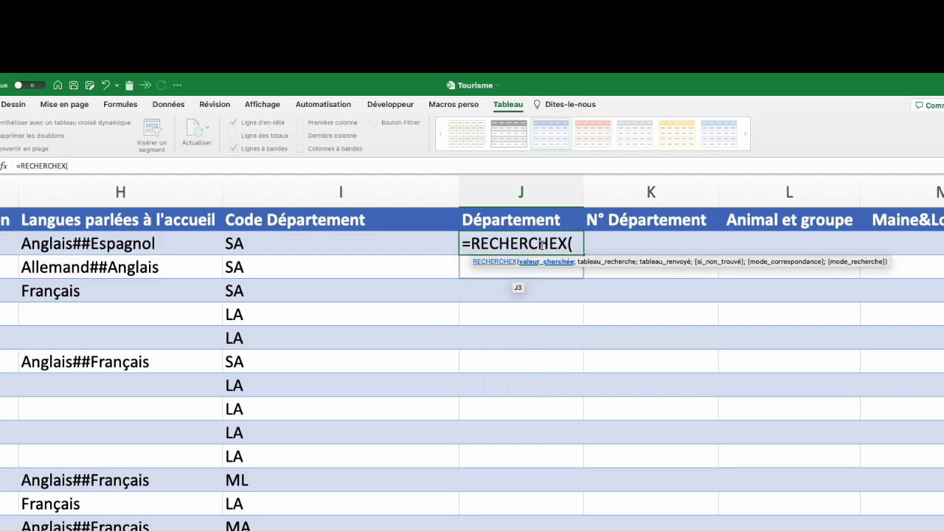
pyautogui.click(281, 243)
pyautogui.write(';')
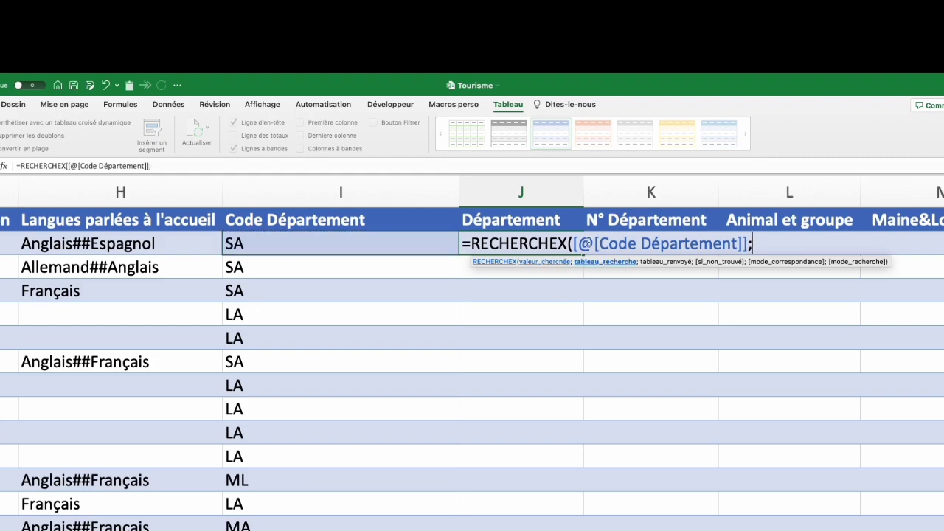
# - Add codes_dep[Code Département] as the search range and codes_dep[Département] as the return range
pyautogui.hotkey('ctrl', 'pagedown')
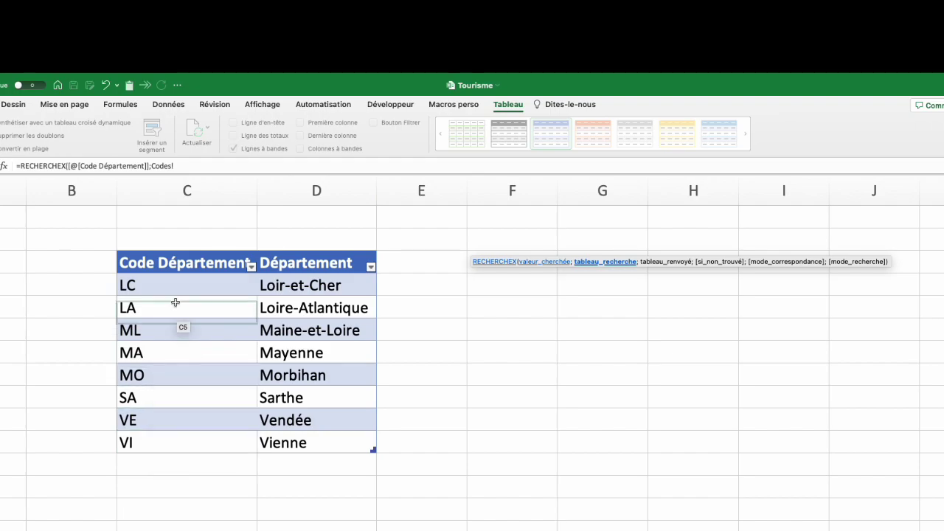
pyautogui.click(187, 255)
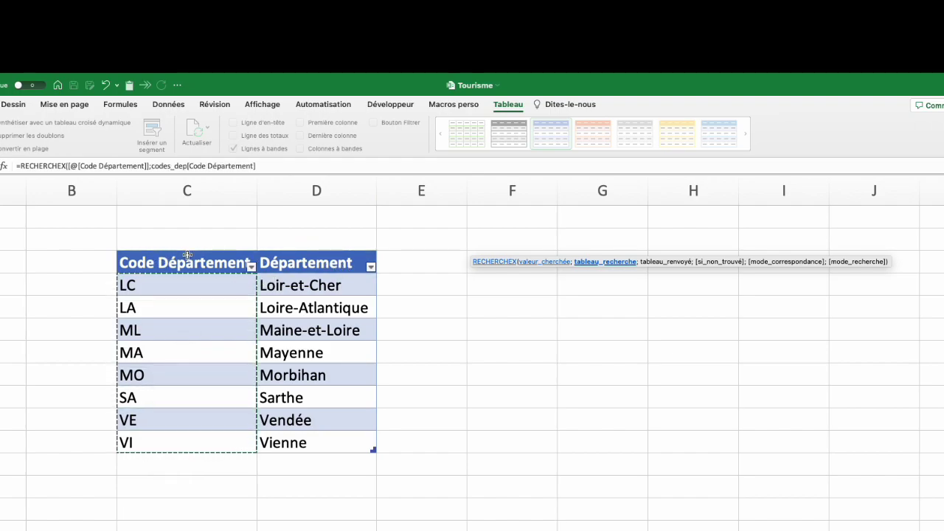
pyautogui.write(';')
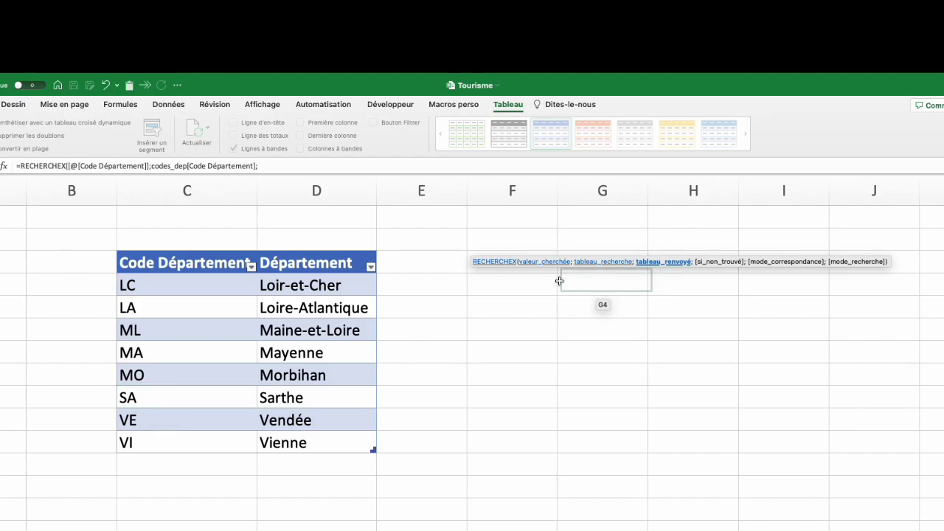
pyautogui.click(309, 253)
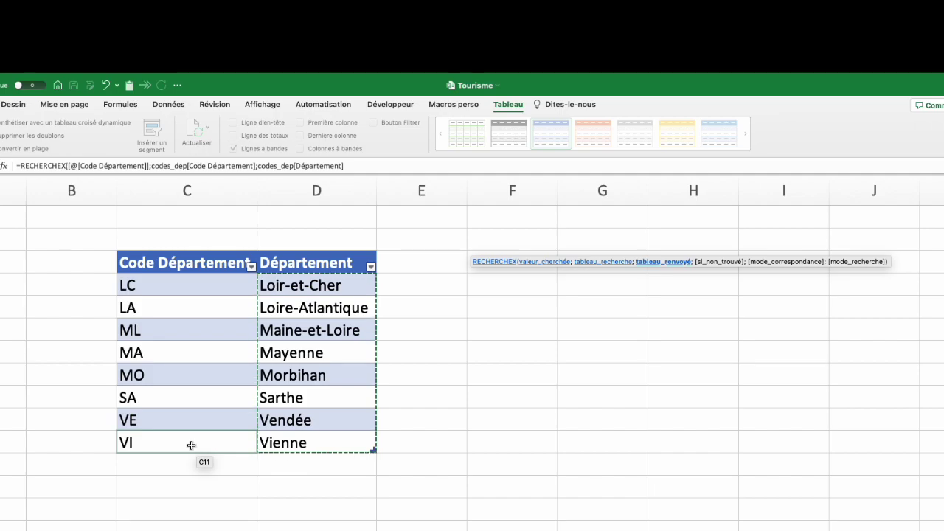
# - Finish the RECHERCHEX with match mode 0 so names like Sarthe and Mayenne fill the column
pyautogui.click(354, 164)
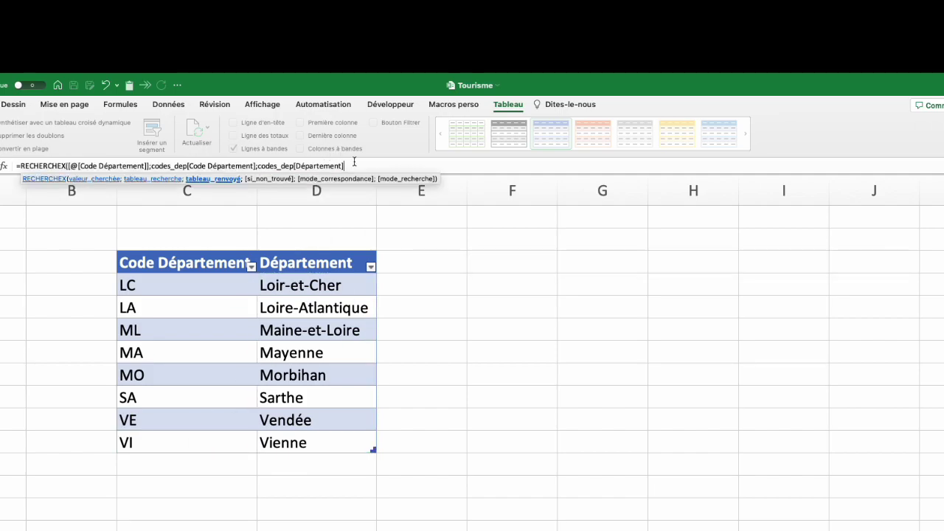
pyautogui.write(';')
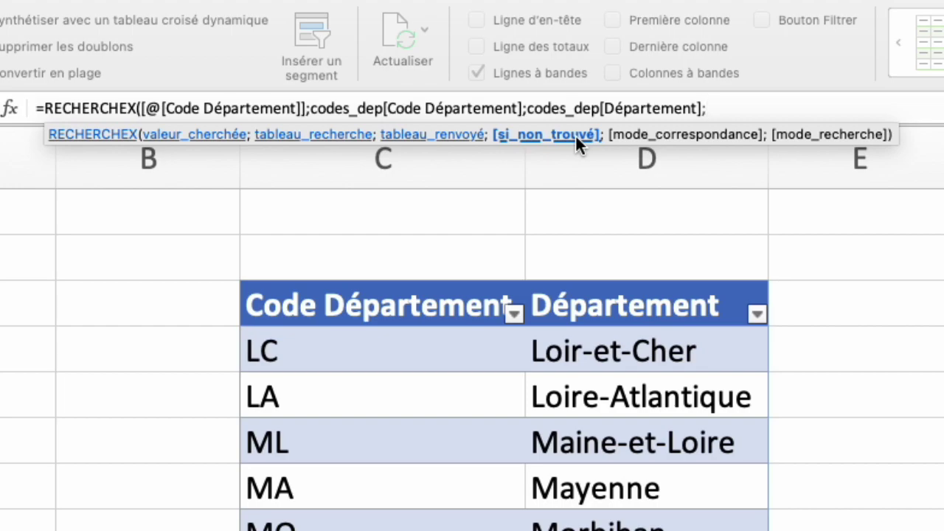
pyautogui.write(';')
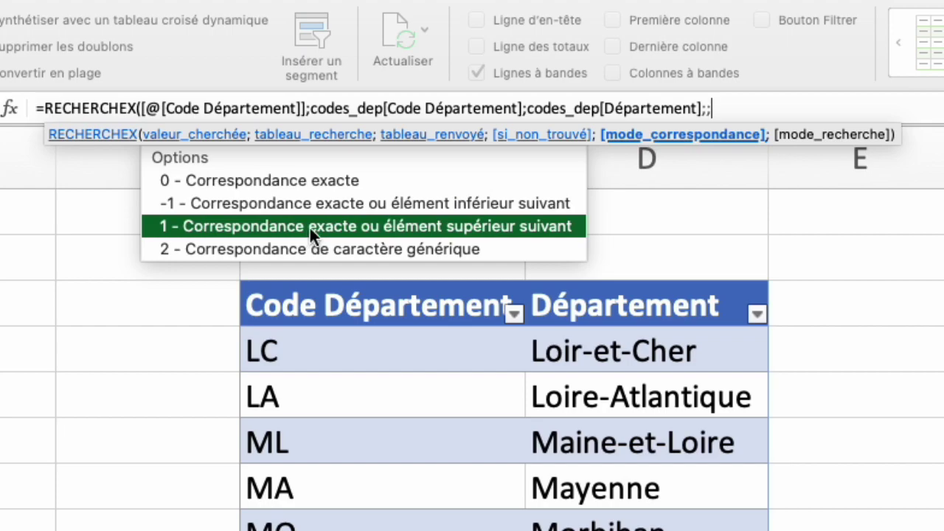
pyautogui.write('0')
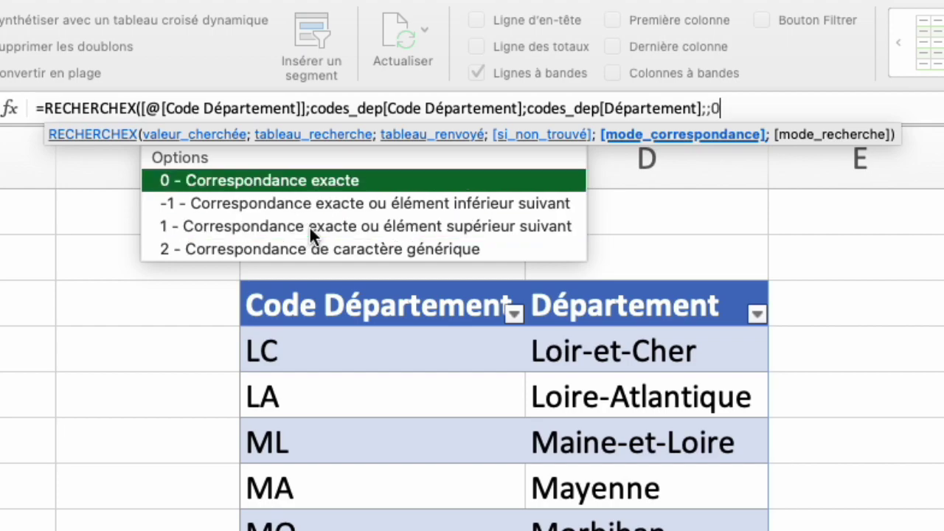
pyautogui.write(';')
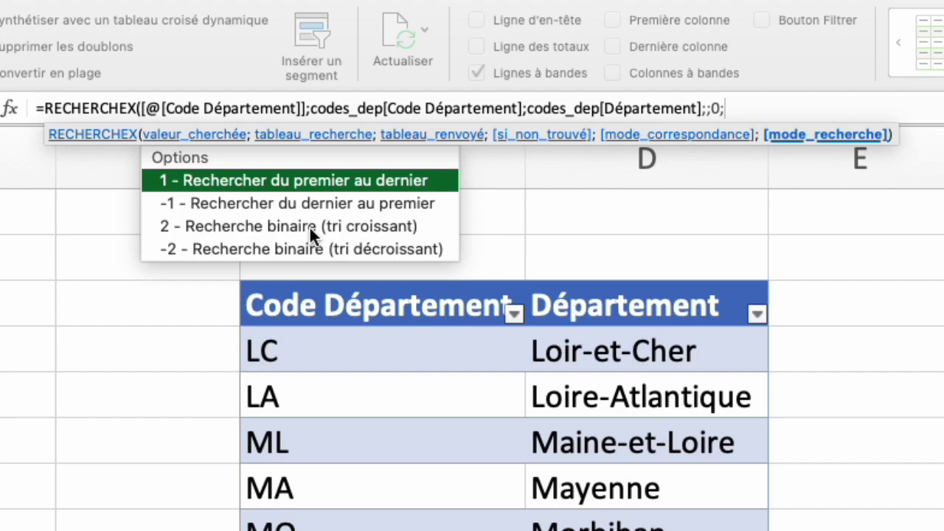
pyautogui.press('BackSpace')
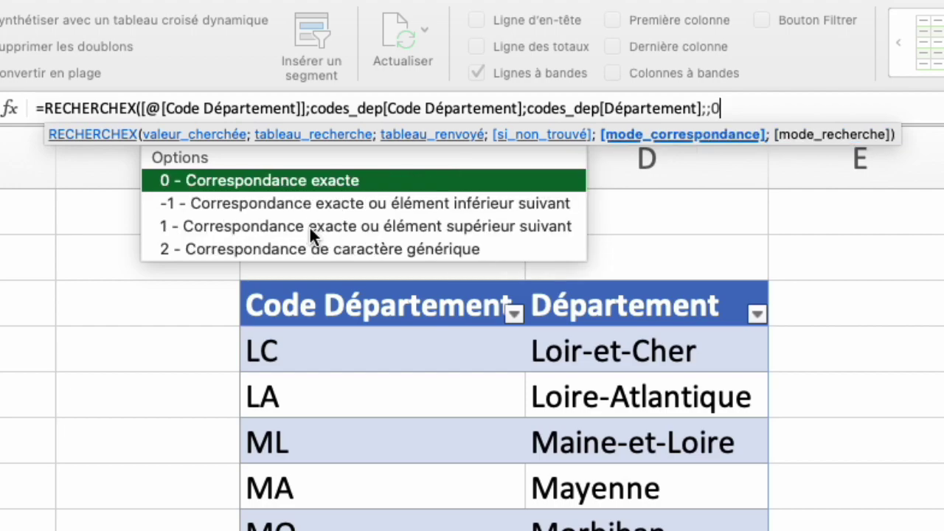
pyautogui.write(')')
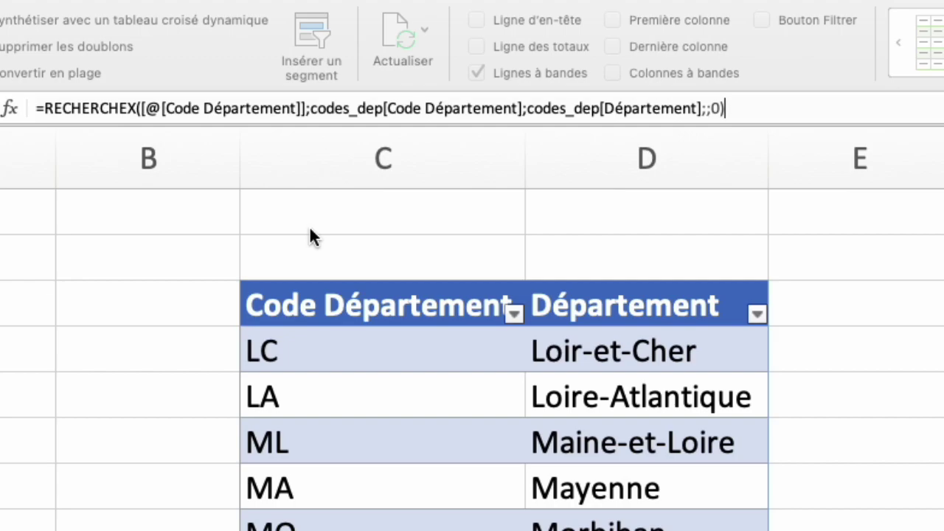
pyautogui.press('Return')
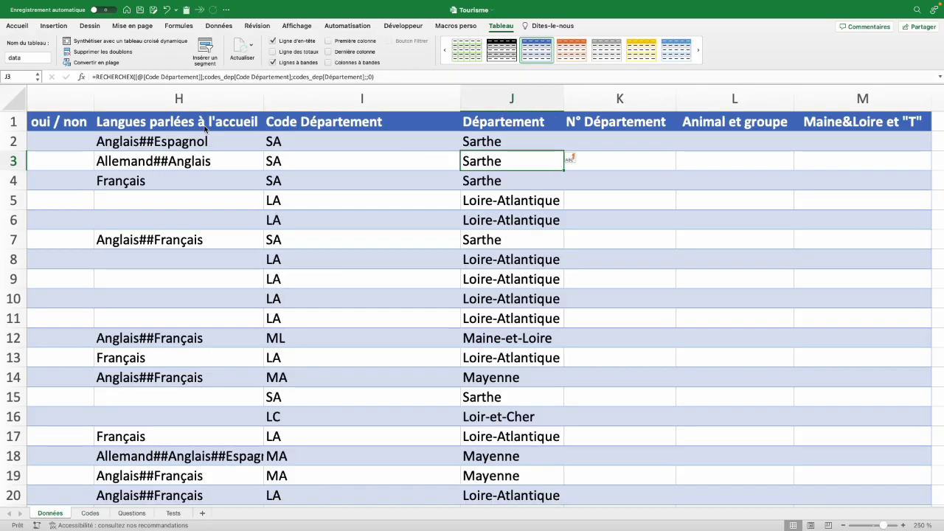
# - Review the J2 formula, then compare the code and department name columns in codes_dep
pyautogui.doubleClick(506, 143)
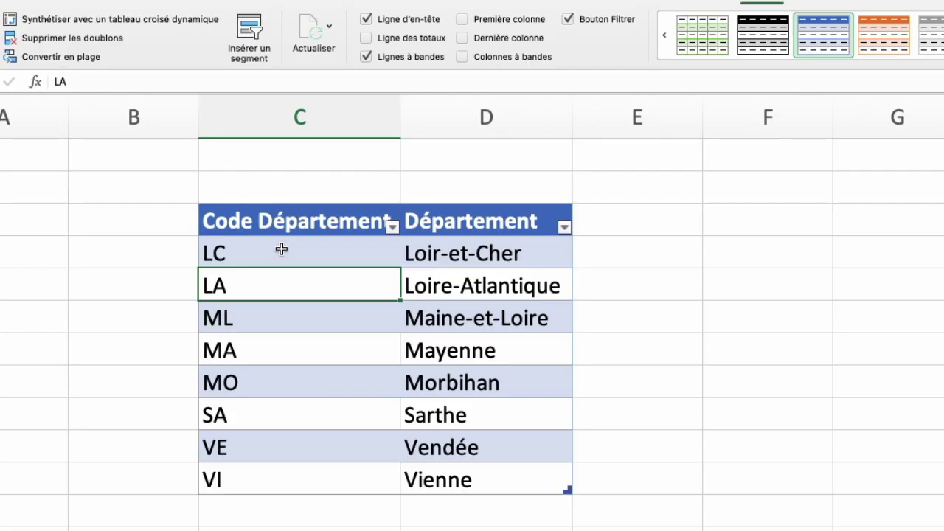
pyautogui.moveTo(281, 249); pyautogui.dragTo(283, 478)
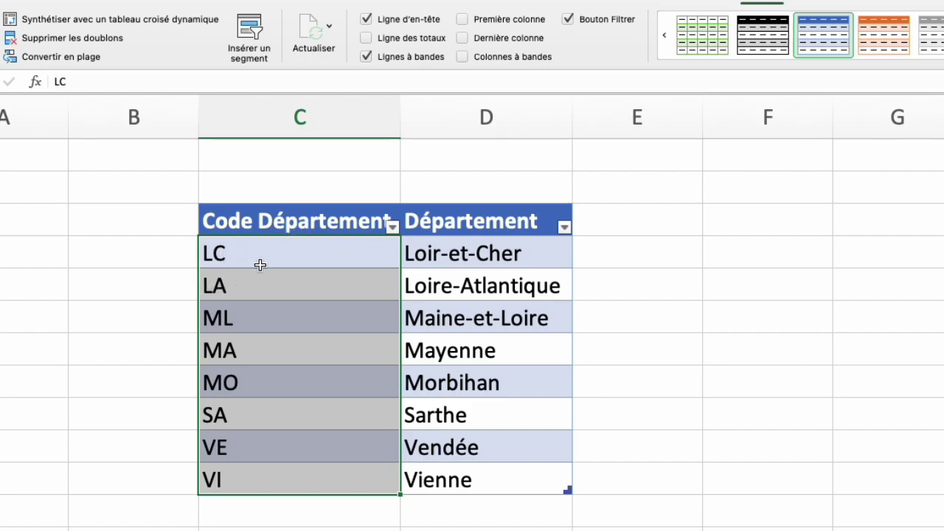
pyautogui.moveTo(490, 251); pyautogui.dragTo(483, 474)
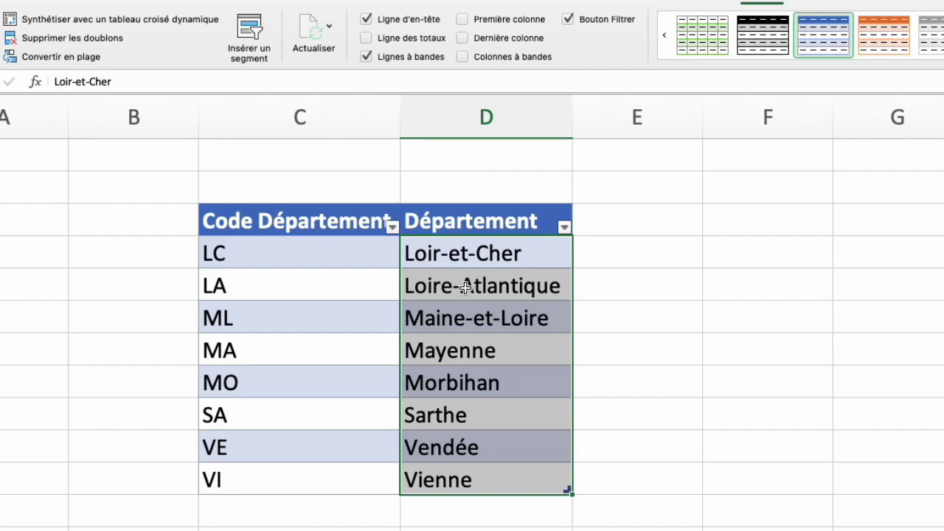
pyautogui.moveTo(350, 250); pyautogui.dragTo(334, 476)
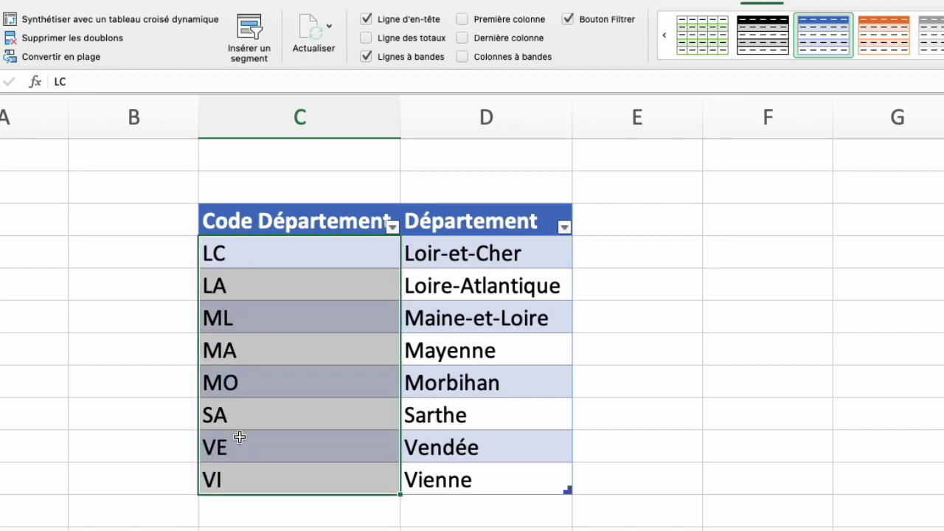
pyautogui.moveTo(478, 255); pyautogui.dragTo(475, 471)
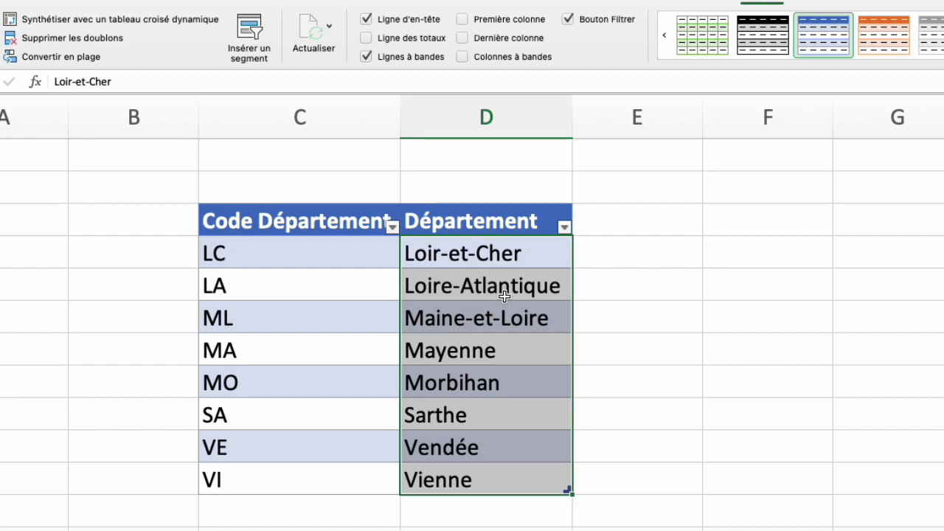
# - Enter =EQUIV([@[Code Département]];codes_dep[Code Département];0) in the Département column
pyautogui.click(162, 362)
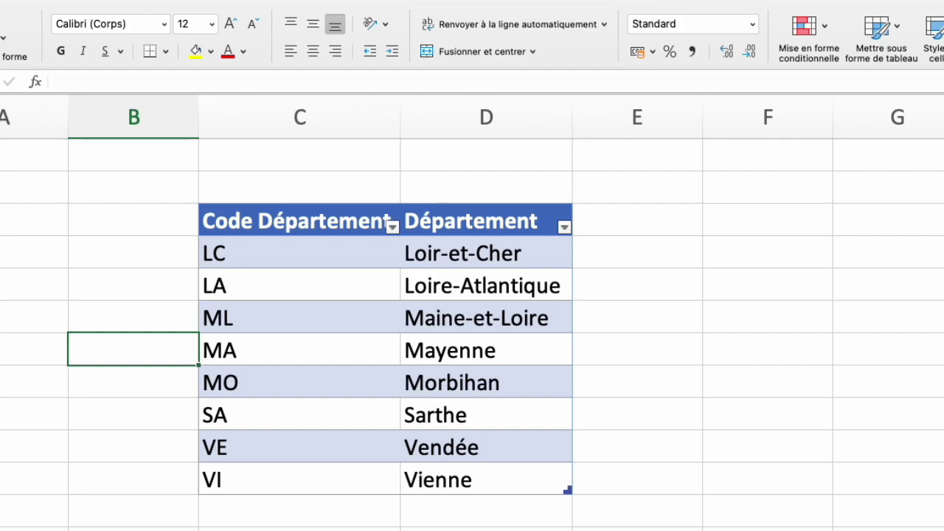
pyautogui.write('=equi')
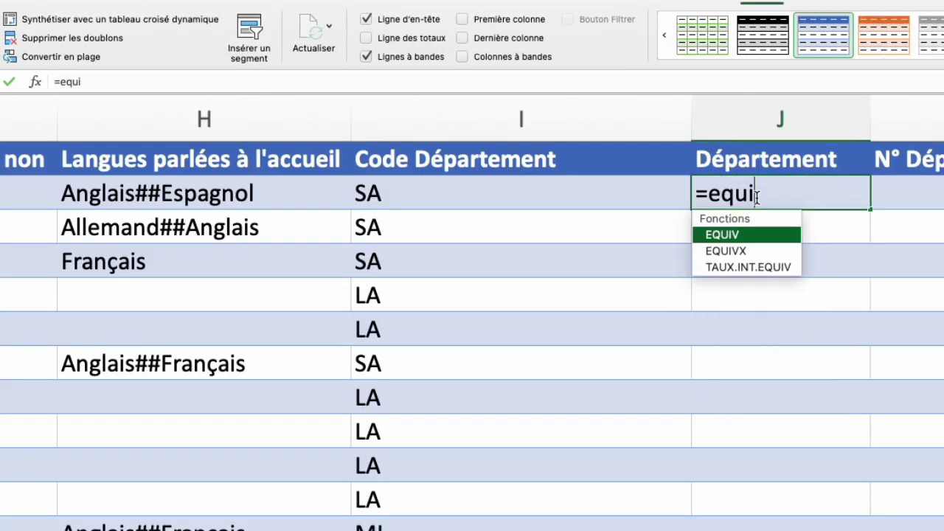
pyautogui.write('v(')
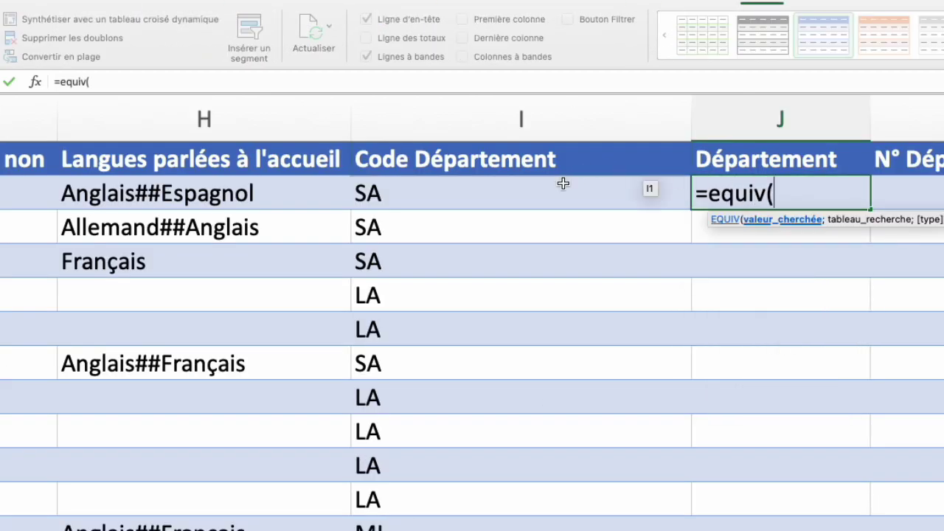
pyautogui.click(457, 204)
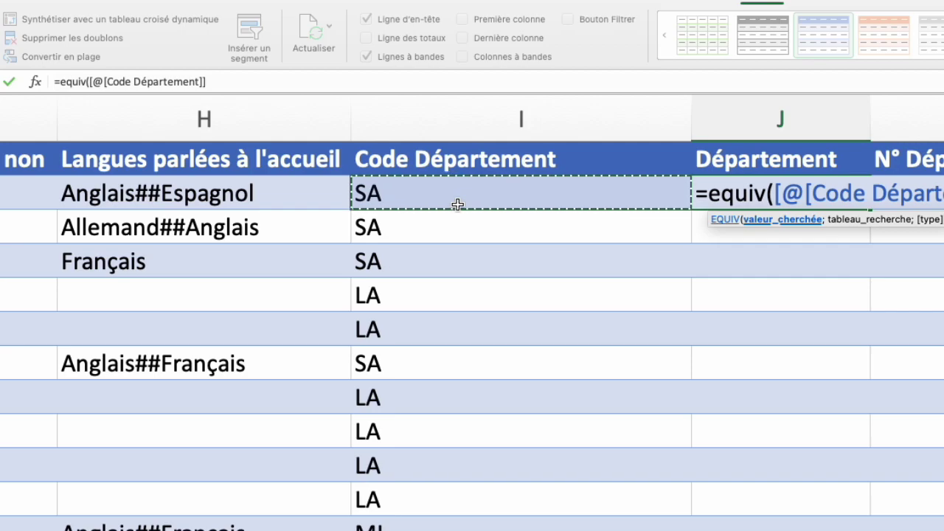
pyautogui.write(';')
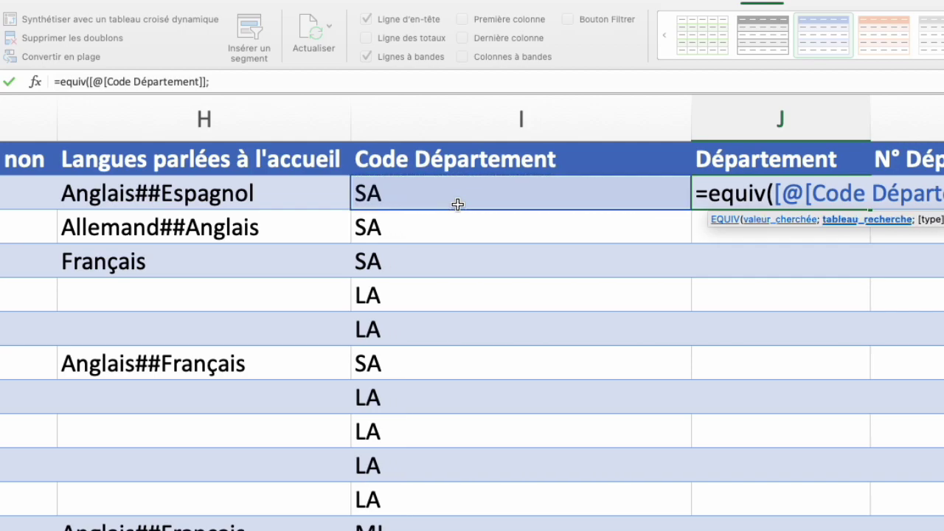
pyautogui.click(185, 527)
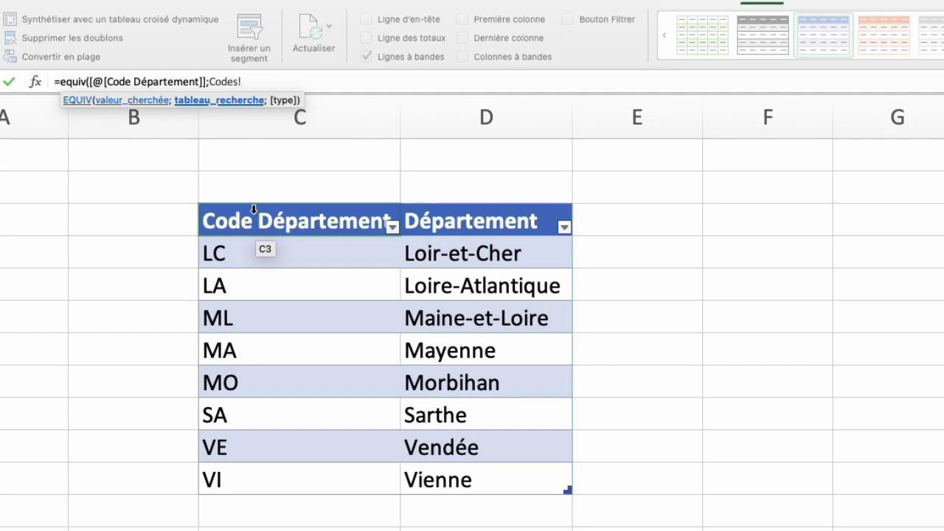
pyautogui.click(253, 209)
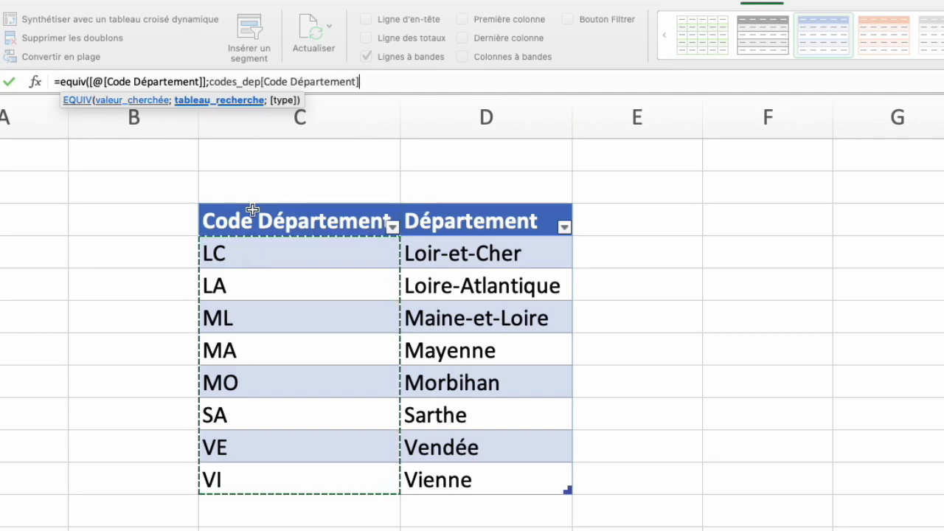
pyautogui.write(';')
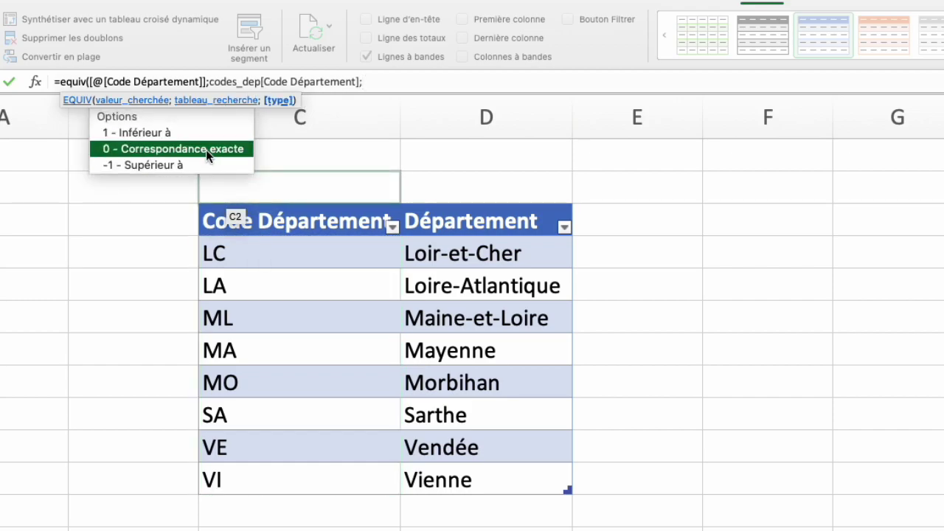
pyautogui.write('0)')
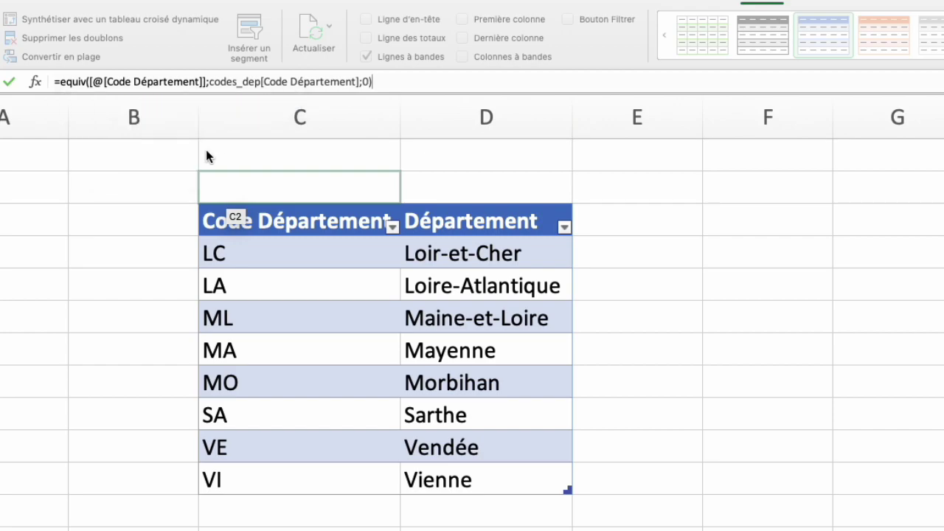
pyautogui.press('Return')
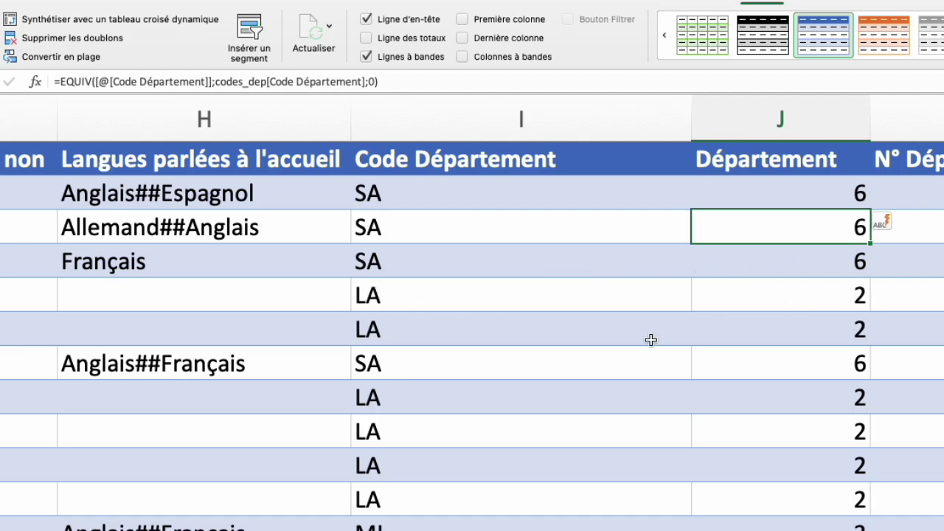
# - Check that SA's result 6 matches its position in the Codes list
pyautogui.moveTo(491, 191); pyautogui.dragTo(832, 194)
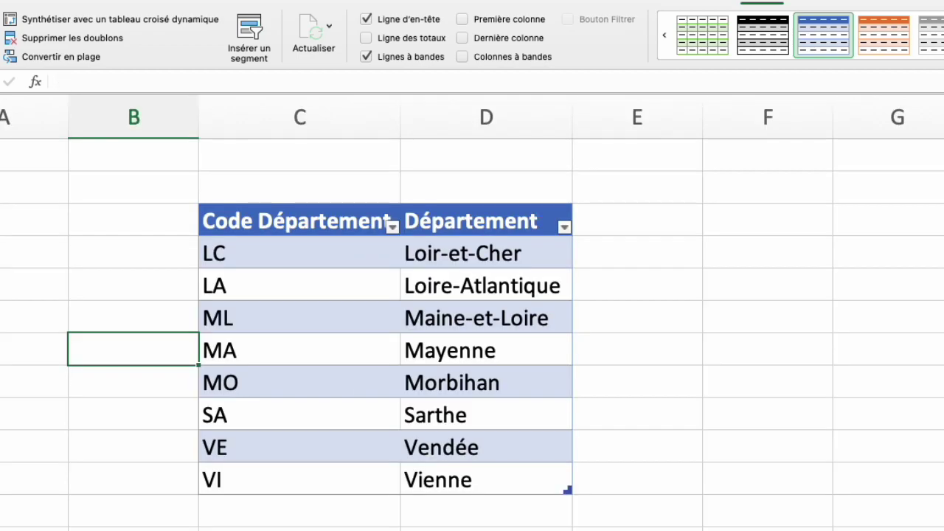
pyautogui.moveTo(243, 268); pyautogui.dragTo(247, 415)
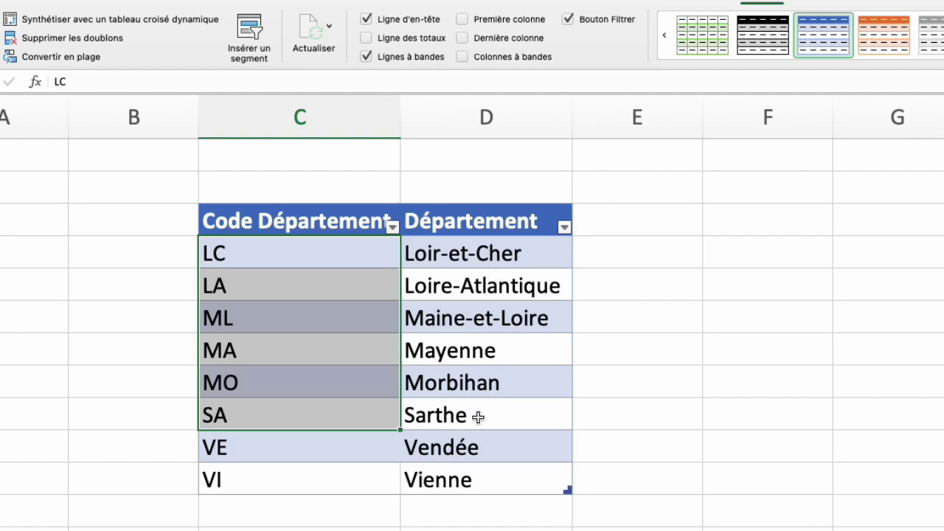
pyautogui.moveTo(479, 256); pyautogui.dragTo(472, 478)
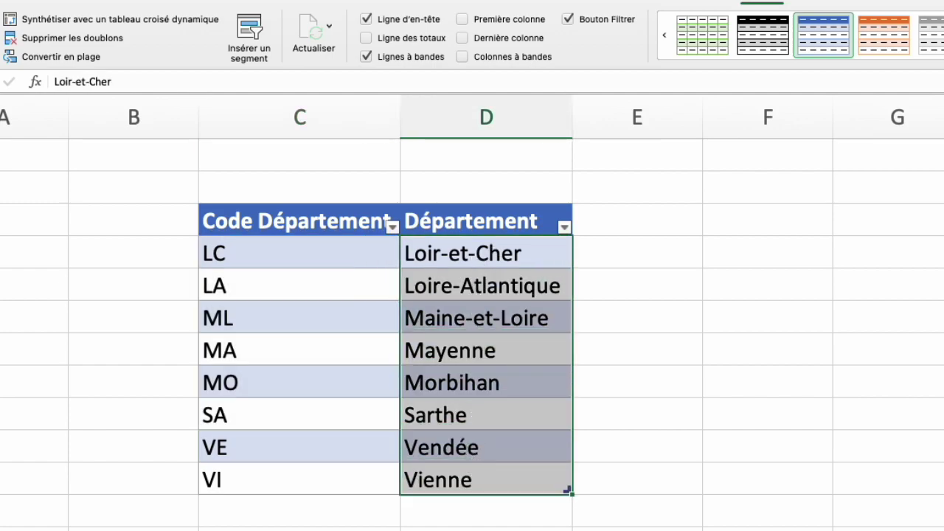
# - Enter =INDEX(codes_dep[Département];6;1) in a spare Codes cell, returning Sarthe, and review it
pyautogui.write('=i')
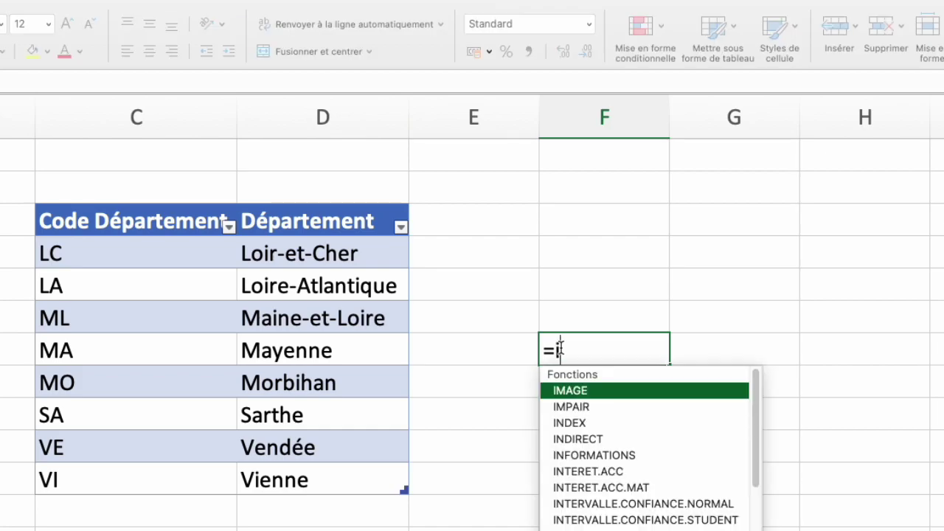
pyautogui.write('ndex(')
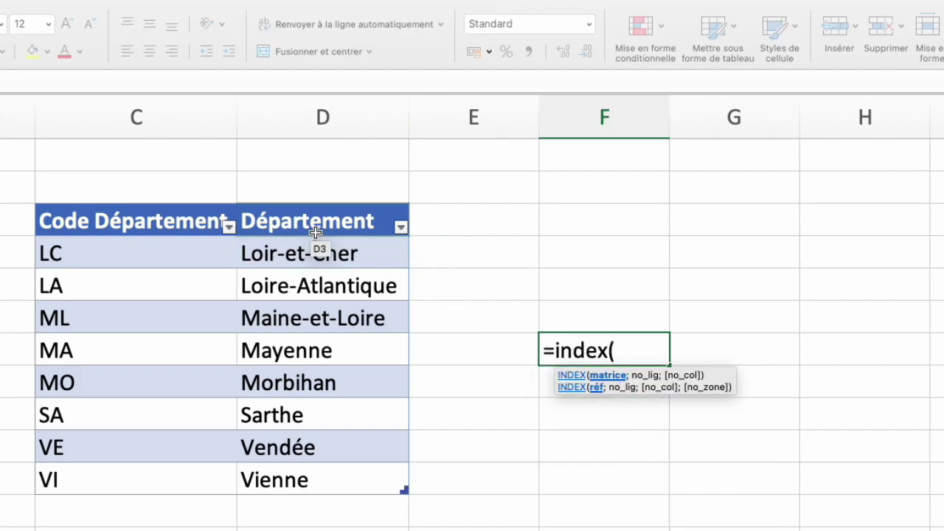
pyautogui.click(315, 208)
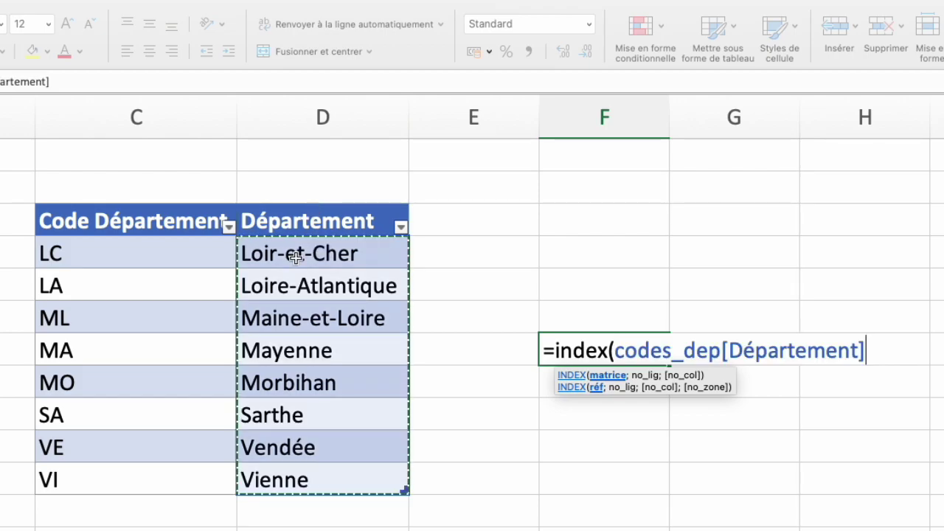
pyautogui.write(';')
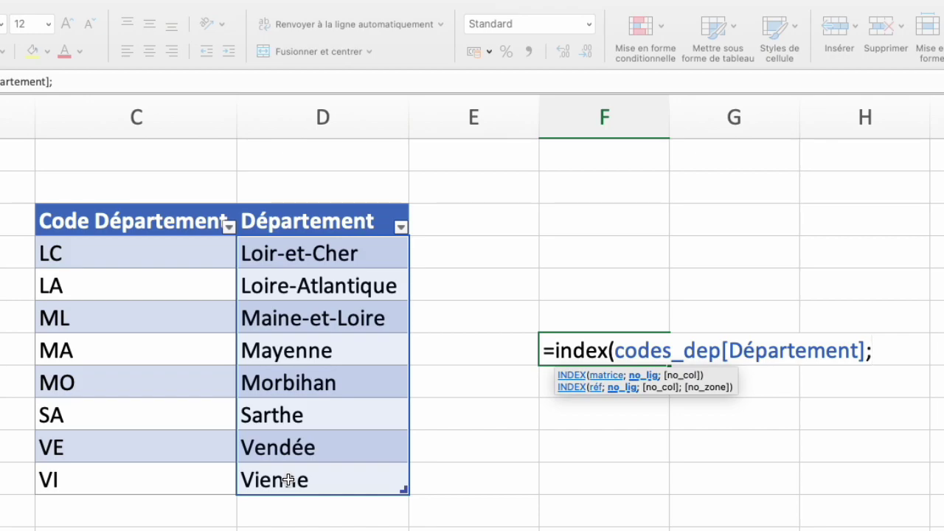
pyautogui.write('6')
pyautogui.write(';')
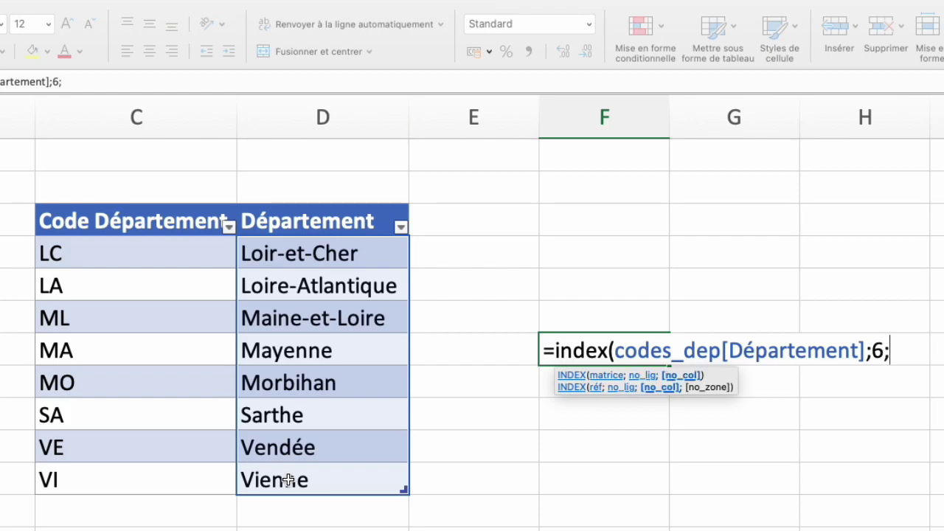
pyautogui.write('1')
pyautogui.write(')')
pyautogui.press('Return')
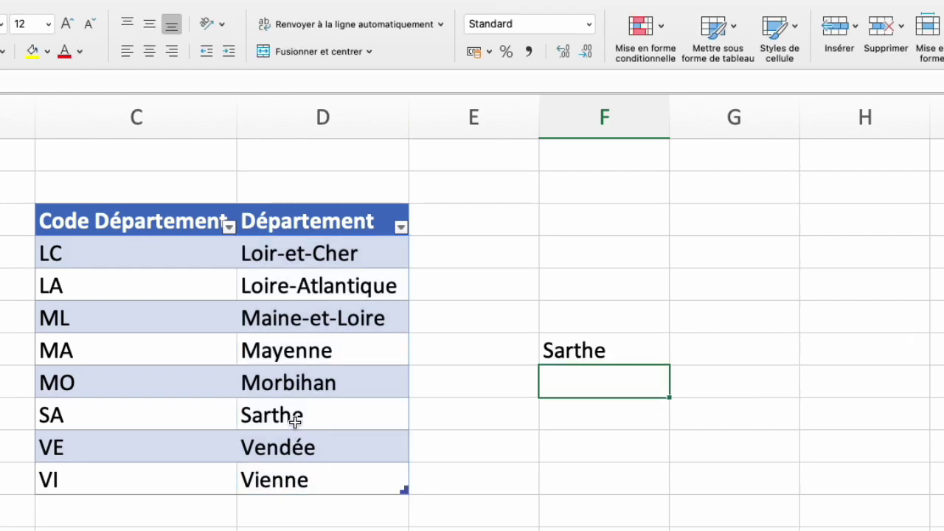
pyautogui.doubleClick(586, 351)
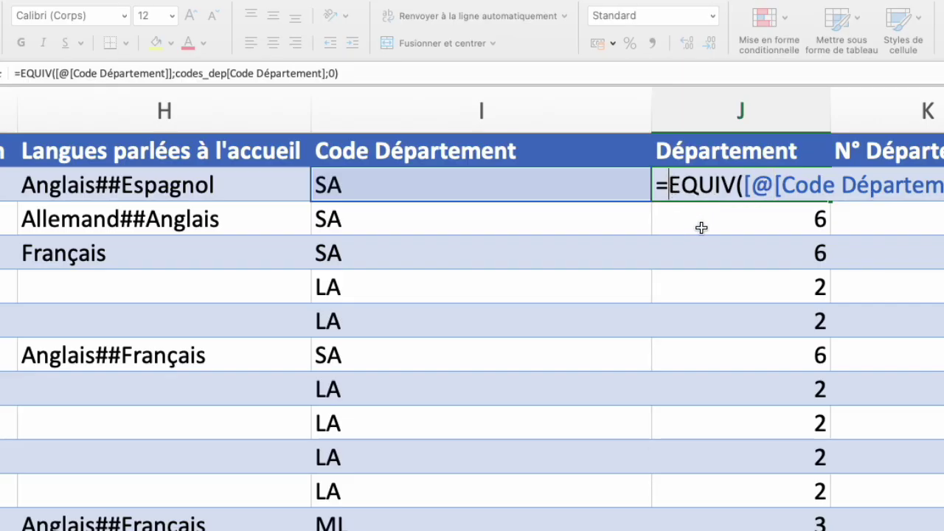
# - Combine into =INDEX(codes_dep[Département];EQUIV([@[Code Département]];codes_dep[Code Département];0);1) for the whole column
pyautogui.write('index(')
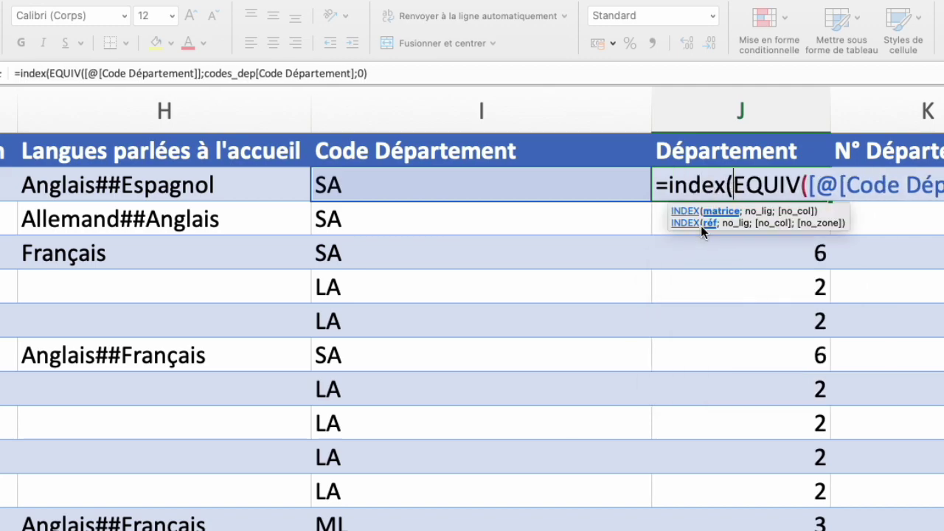
pyautogui.hotkey('ctrl', 'pagedown')
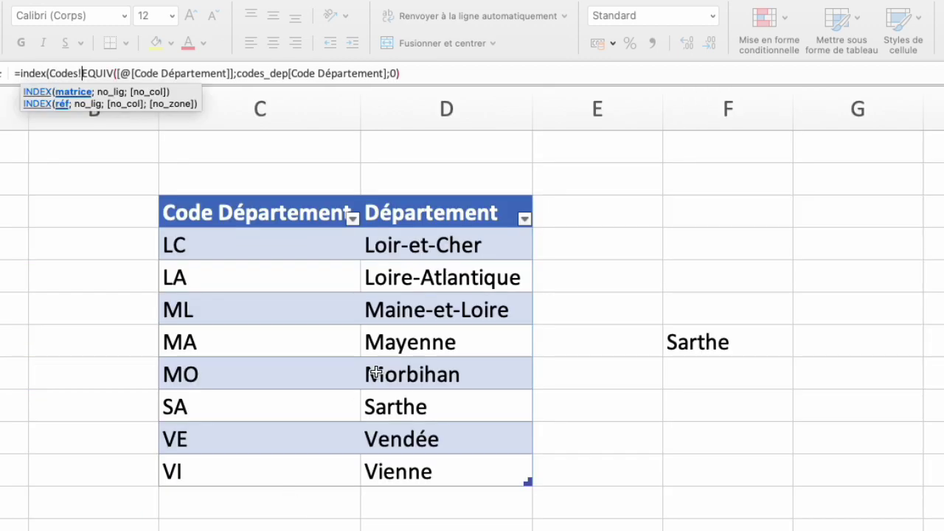
pyautogui.click(434, 199)
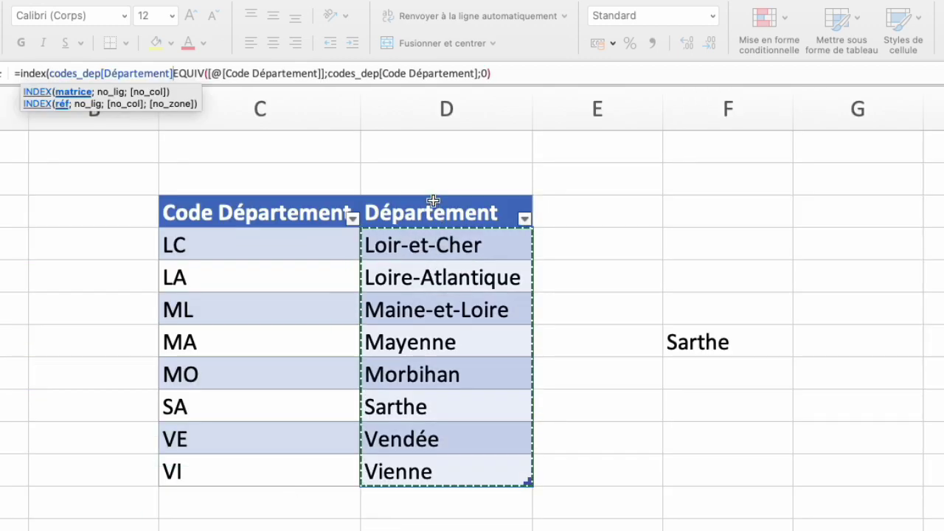
pyautogui.write(';')
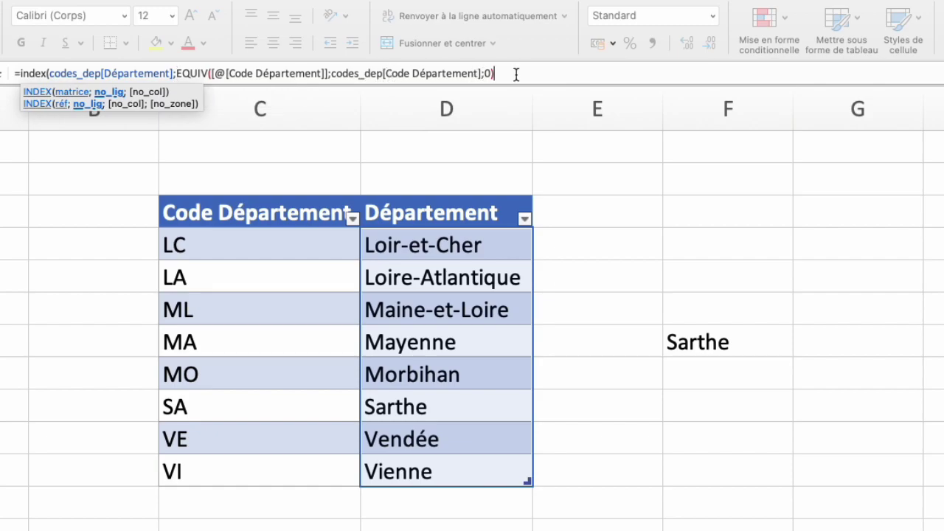
pyautogui.write(';0')
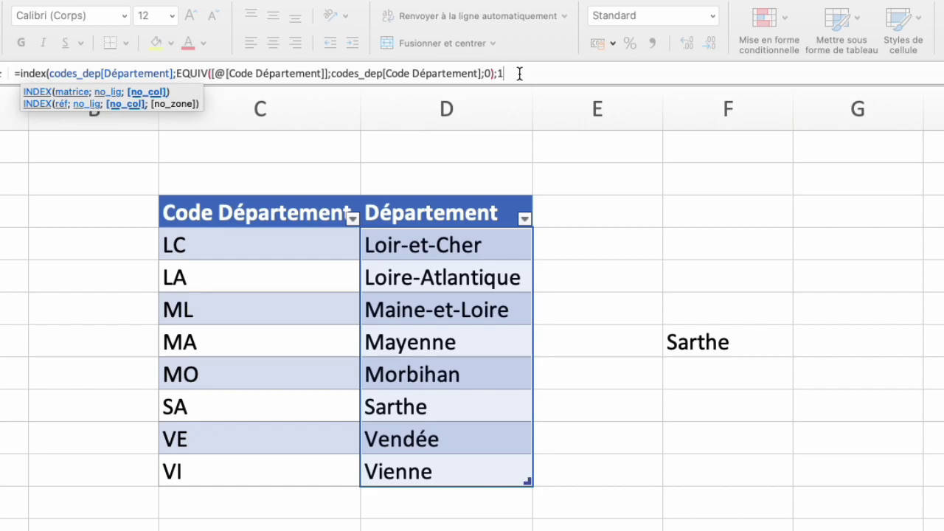
pyautogui.write(')')
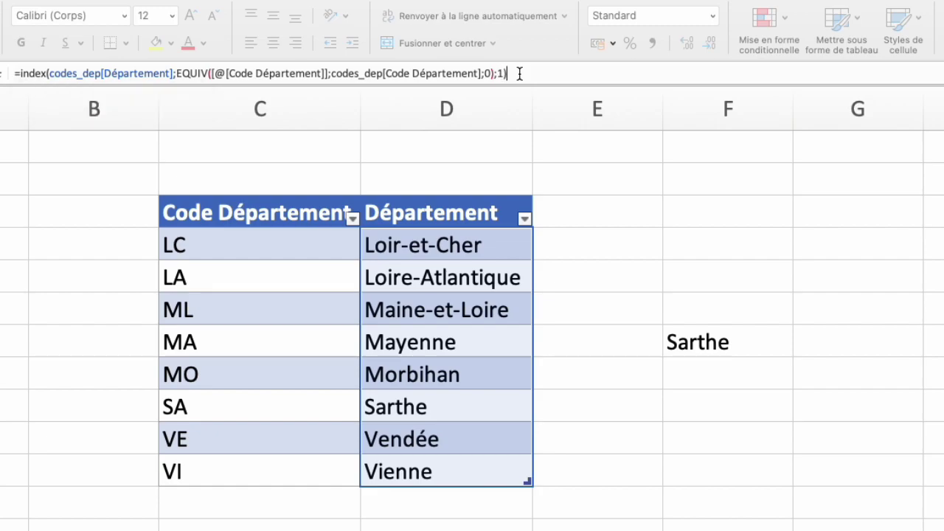
pyautogui.press('Return')
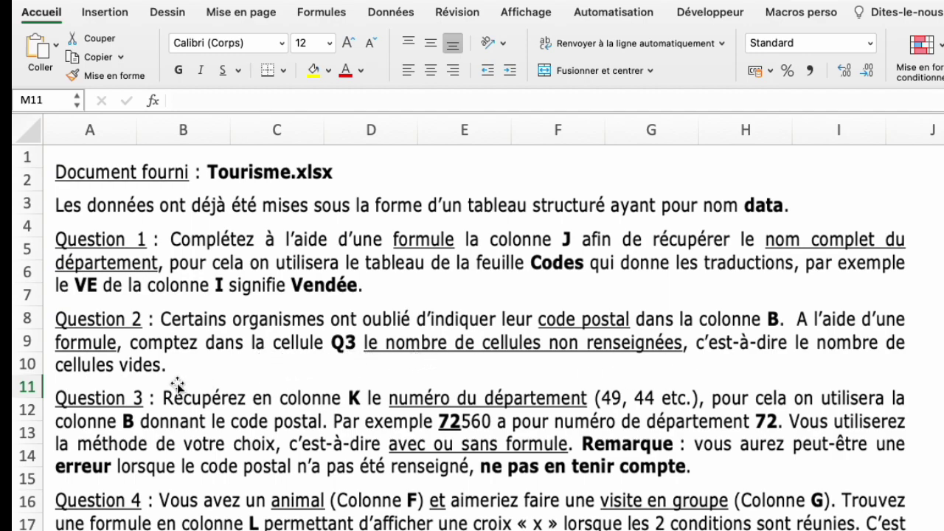
# - On the Données sheet, turn on filters for the table headers
pyautogui.hotkey('ctrl', 'pagedown')
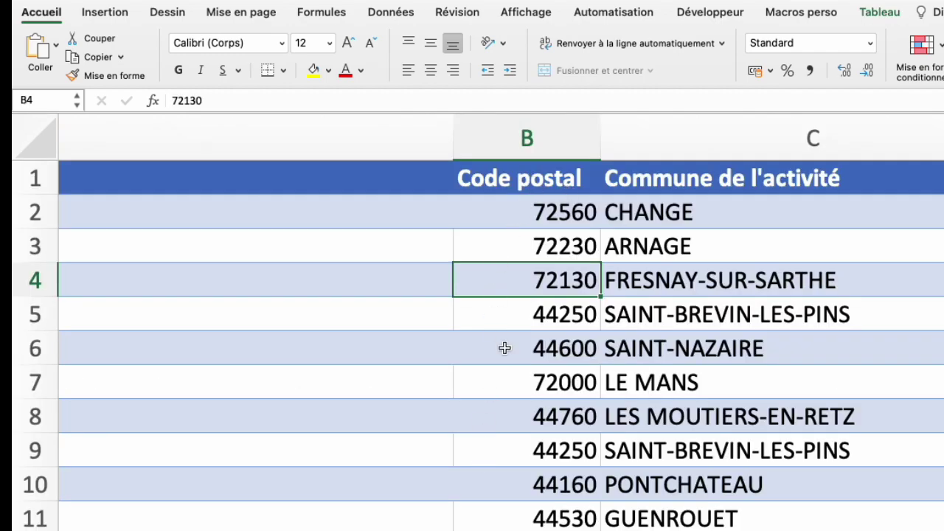
pyautogui.click(398, 20)
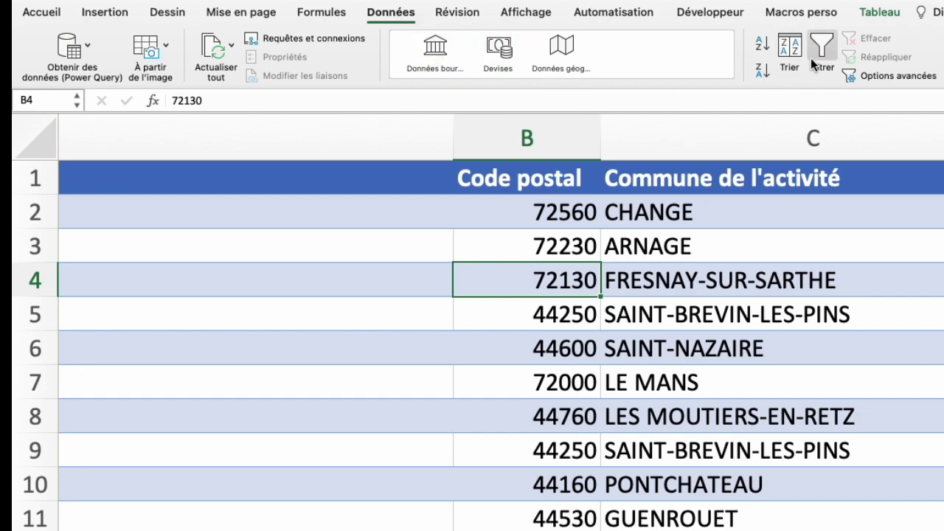
pyautogui.click(821, 50)
# - Filter Code postal to (Vides) to reveal the 20 blank rows, then clear that filter
pyautogui.click(592, 187)
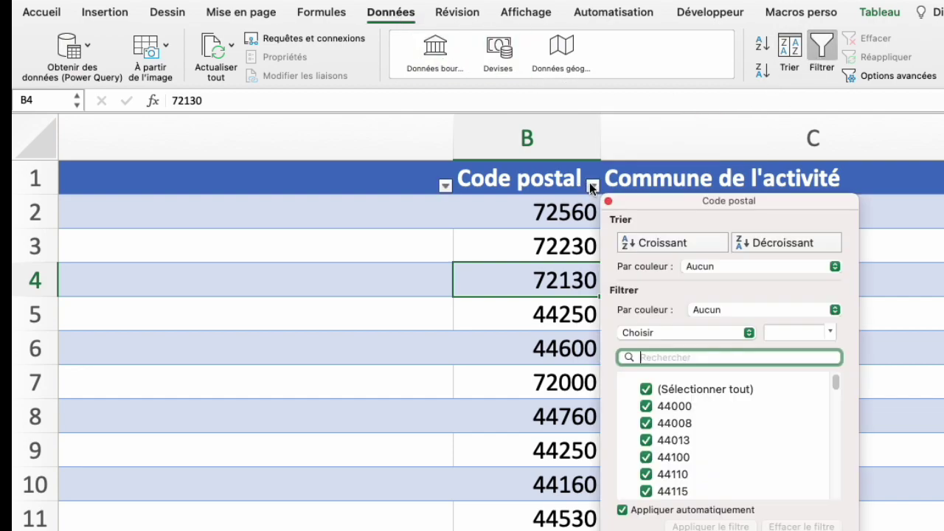
pyautogui.click(646, 390)
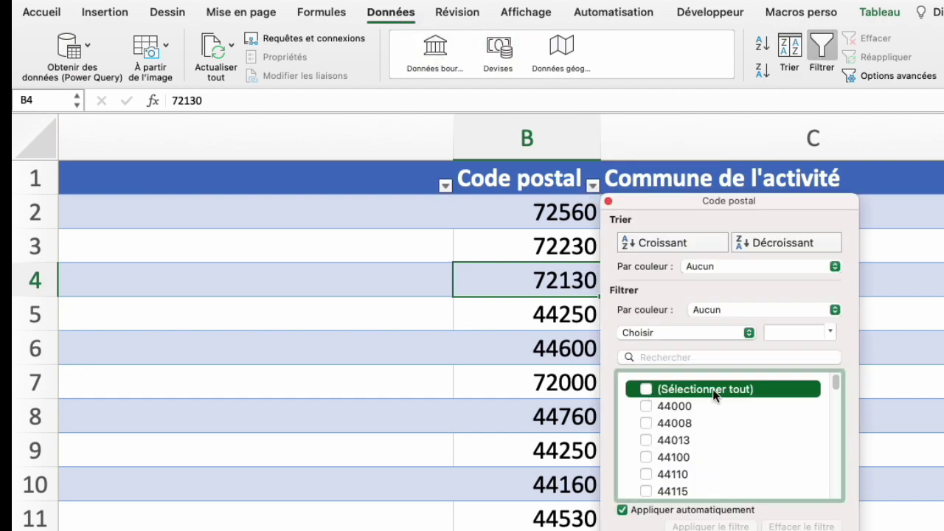
pyautogui.moveTo(836, 382); pyautogui.dragTo(836, 488)
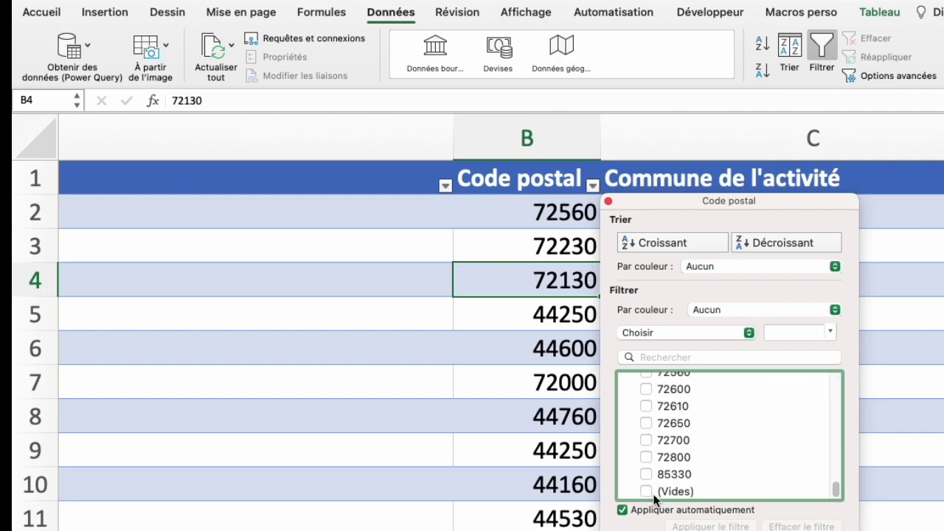
pyautogui.click(647, 493)
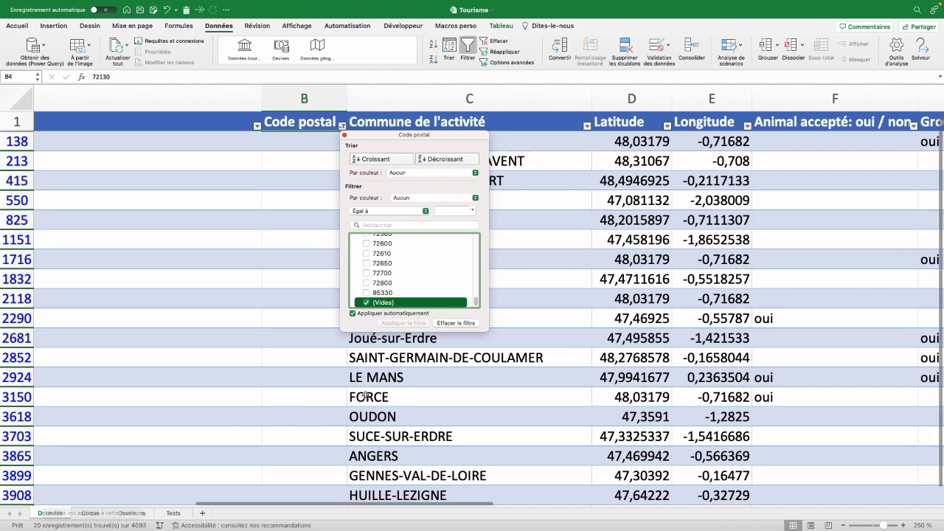
pyautogui.click(447, 324)
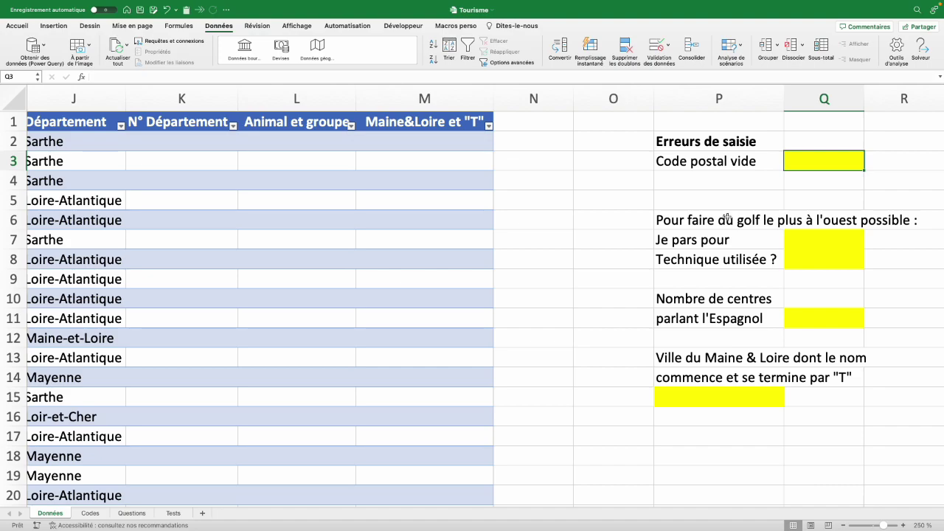
# - Enter an NB.VIDE blank count over column B in Q3
pyautogui.write('=')
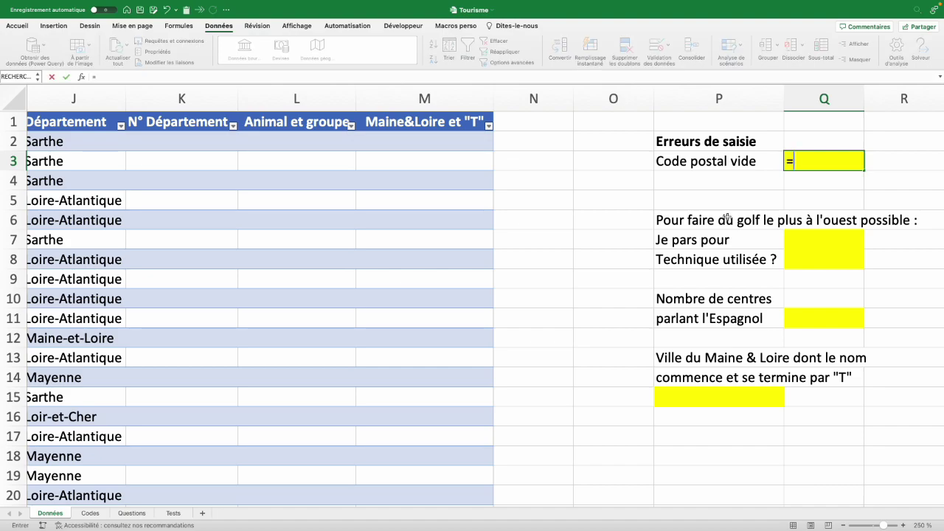
pyautogui.write('nb.')
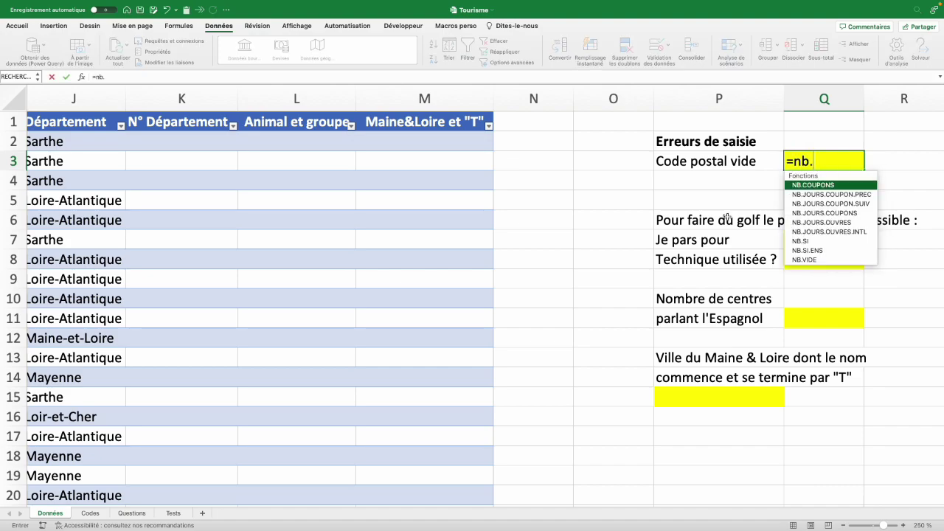
pyautogui.write('vide(')
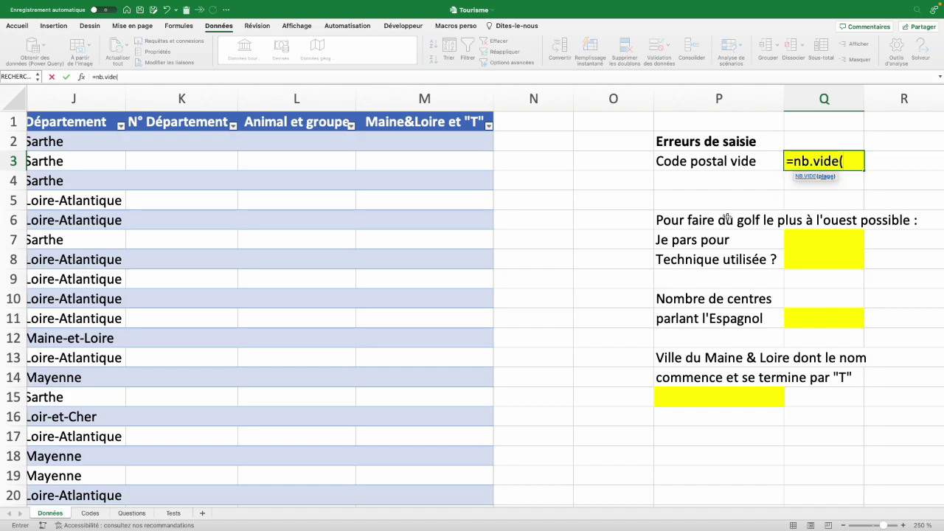
pyautogui.click(630, 498)
pyautogui.hscroll(-1, 612, 295)
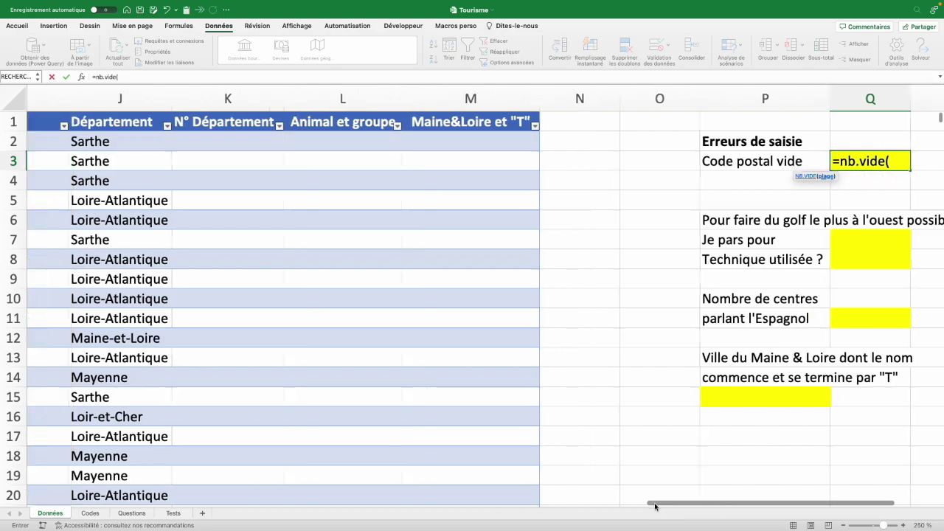
pyautogui.hscroll(-5, 612, 221)
pyautogui.hscroll(-4, 604, 148)
pyautogui.hscroll(-1, 602, 118)
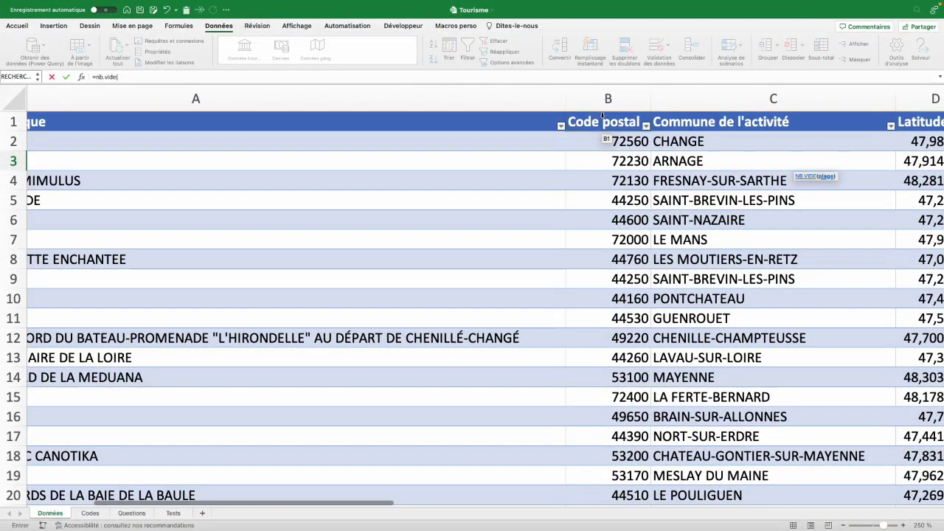
pyautogui.click(602, 115)
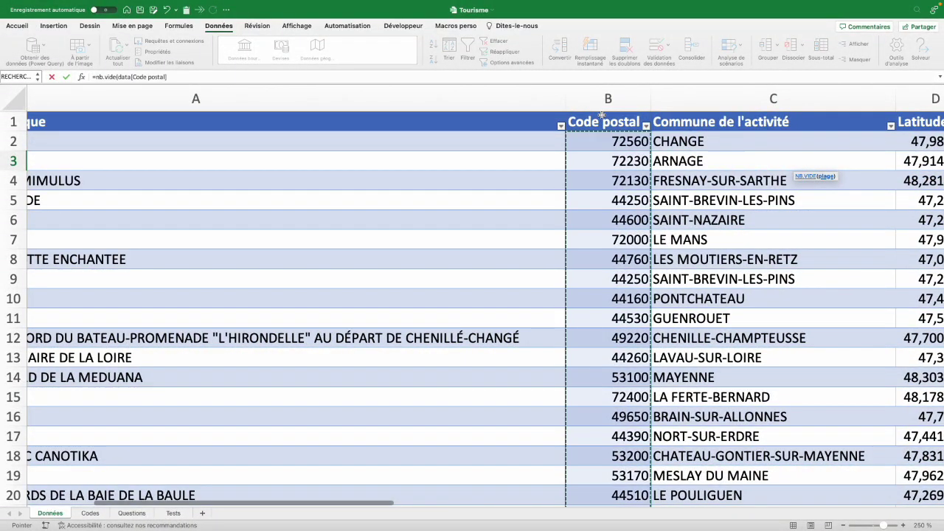
pyautogui.click(599, 100)
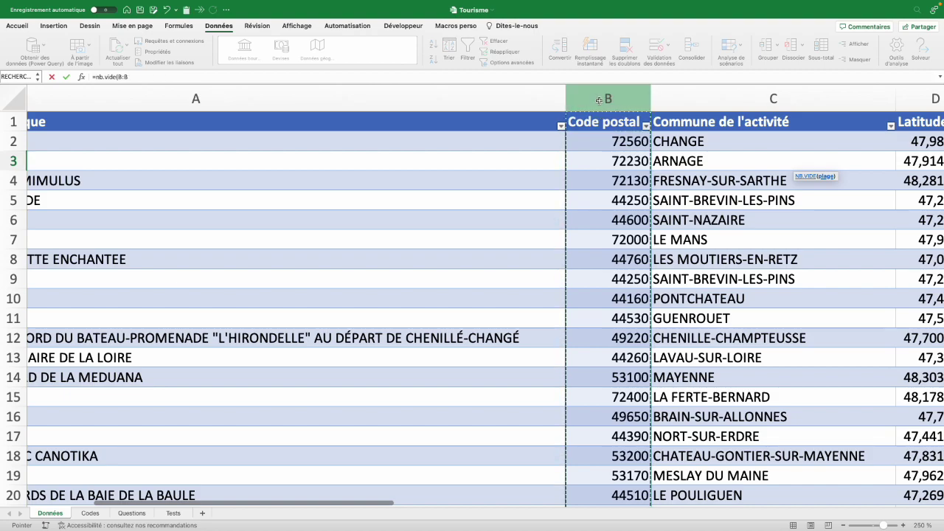
pyautogui.write(')')
pyautogui.press('Return')
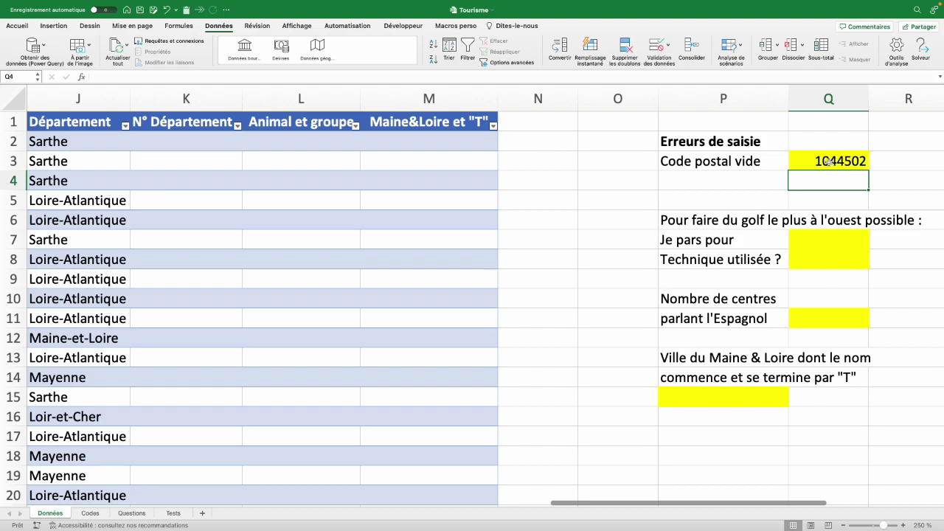
# - Replace Q3 with =NB.VIDE(data[Code postal]), returning 20 blank postal codes
pyautogui.click(829, 160)
pyautogui.press('Delete')
pyautogui.write('=nb.vide(')
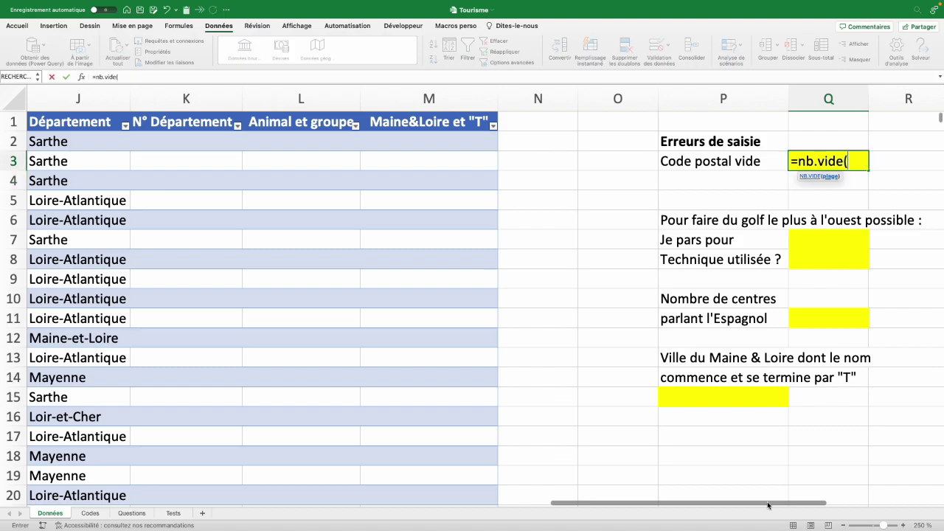
pyautogui.moveTo(768, 505); pyautogui.dragTo(435, 508)
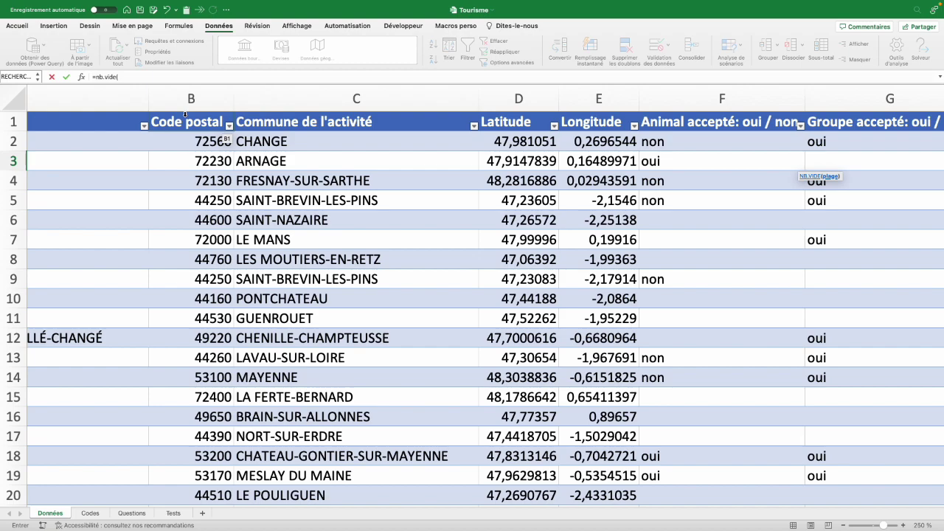
pyautogui.click(184, 113)
pyautogui.write(')')
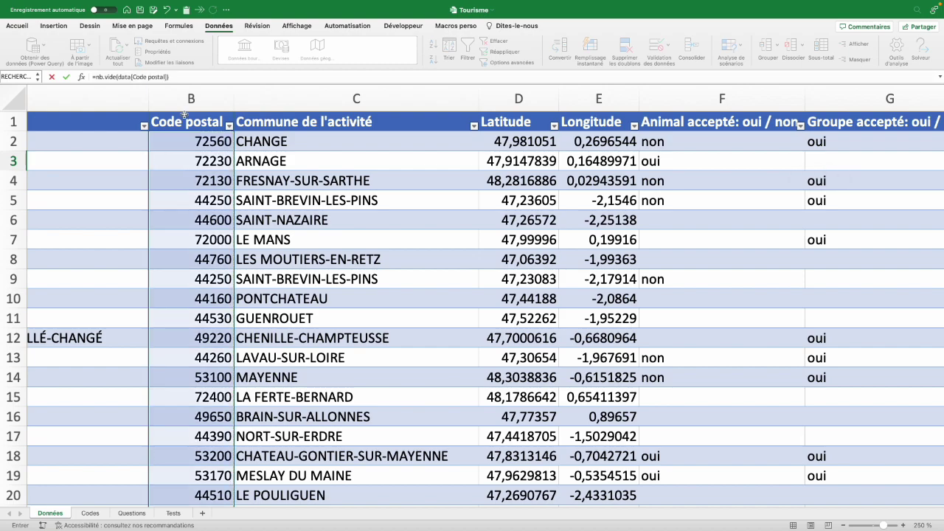
pyautogui.press('Return')
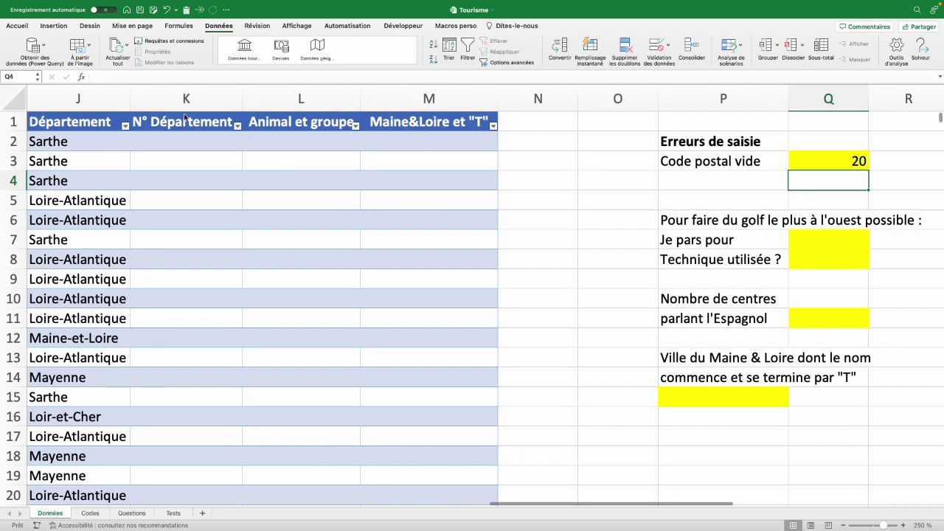
pyautogui.click(749, 165)
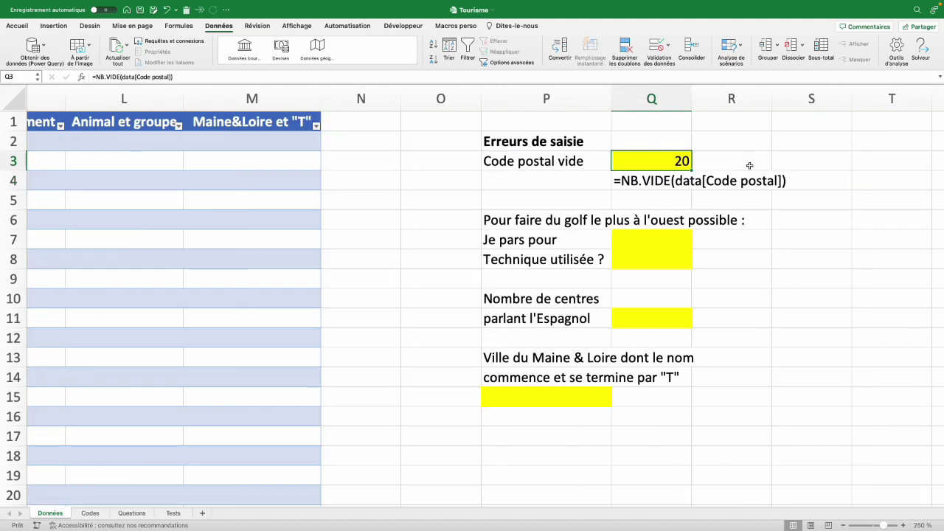
pyautogui.hscroll(-10, 380, 483)
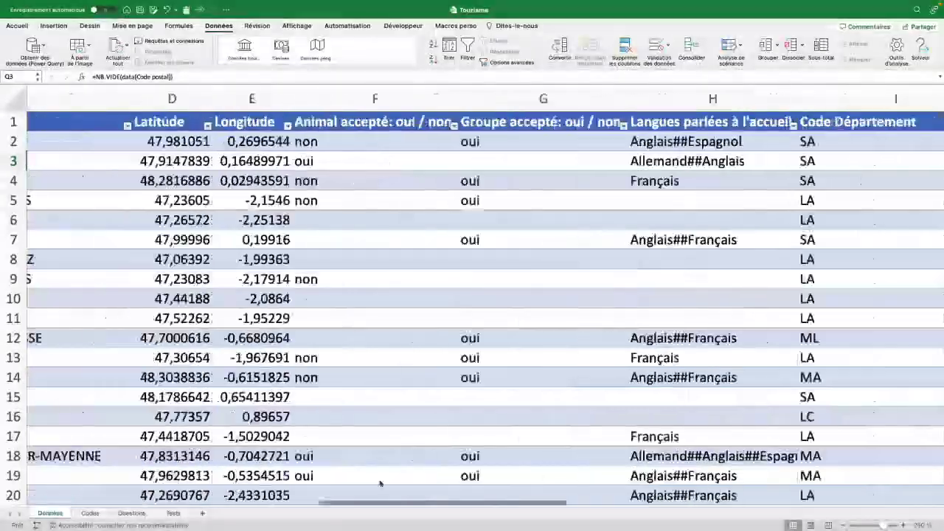
pyautogui.hscroll(-5, 380, 483)
pyautogui.hscroll(-5, 379, 483)
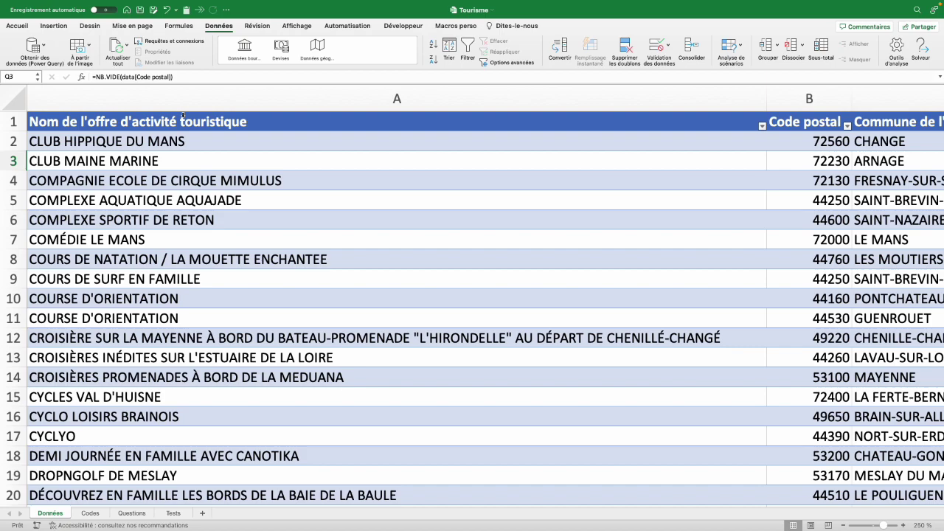
# - Compare the 4093 filled activity names in column A with the 4073 filled Code postal entries
pyautogui.click(183, 114)
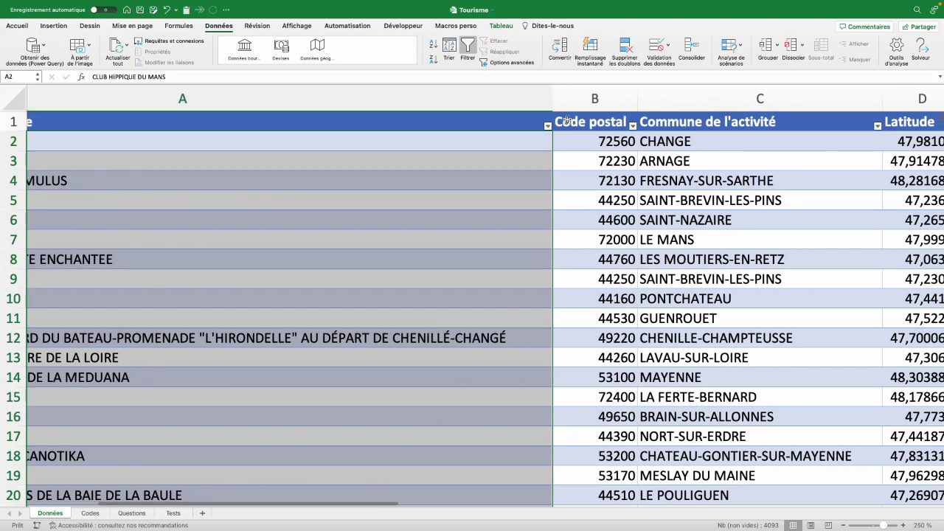
pyautogui.click(597, 117)
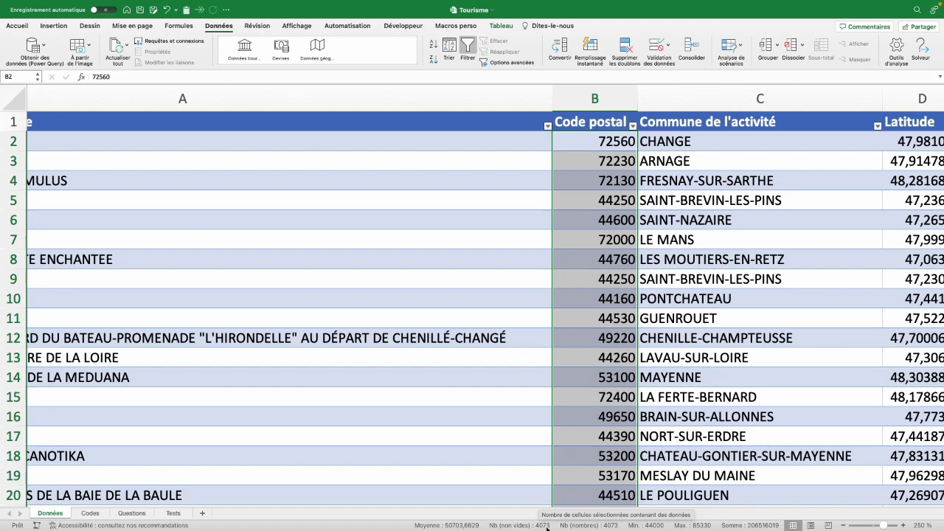
# - In Q3, enter =NBVAL over the Nom de l'offre column to count activity names
pyautogui.hscroll(10, 810, 154)
pyautogui.click(811, 154)
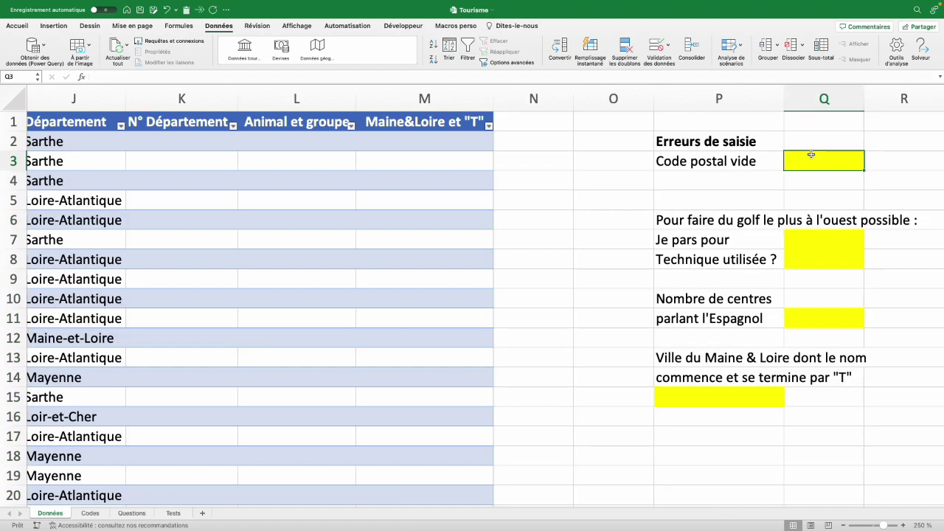
pyautogui.write('=')
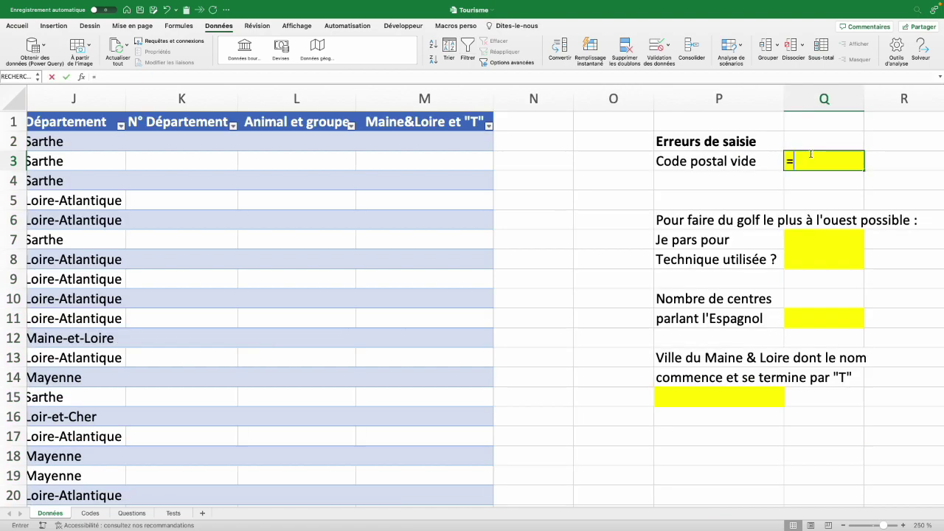
pyautogui.write('nbval(')
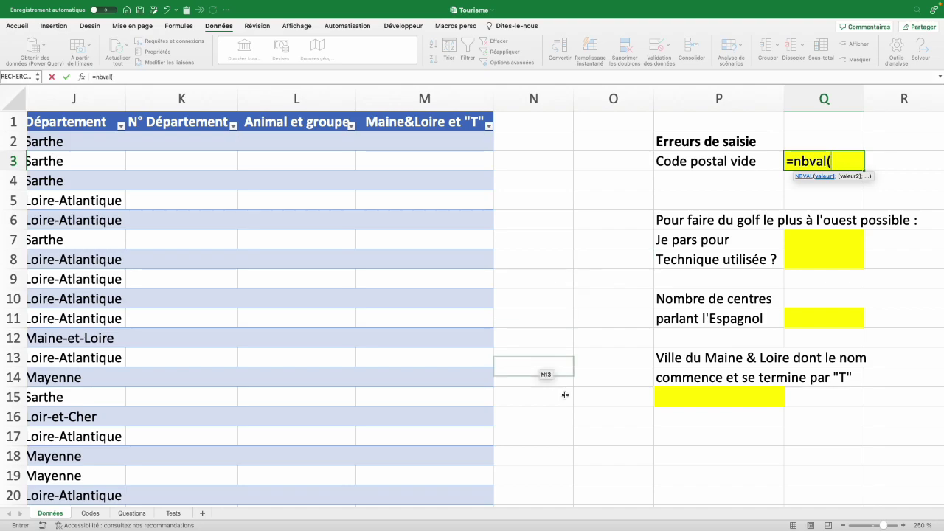
pyautogui.hscroll(-10, 565, 392)
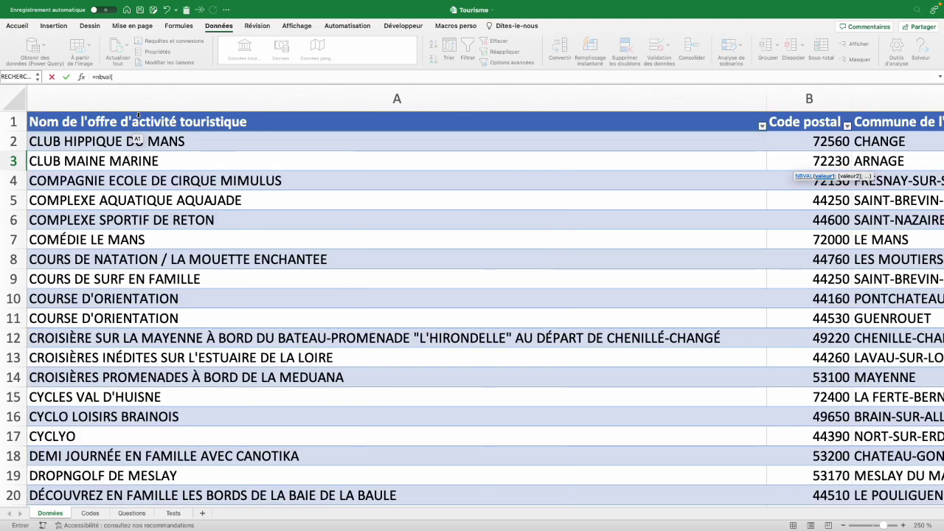
pyautogui.click(138, 114)
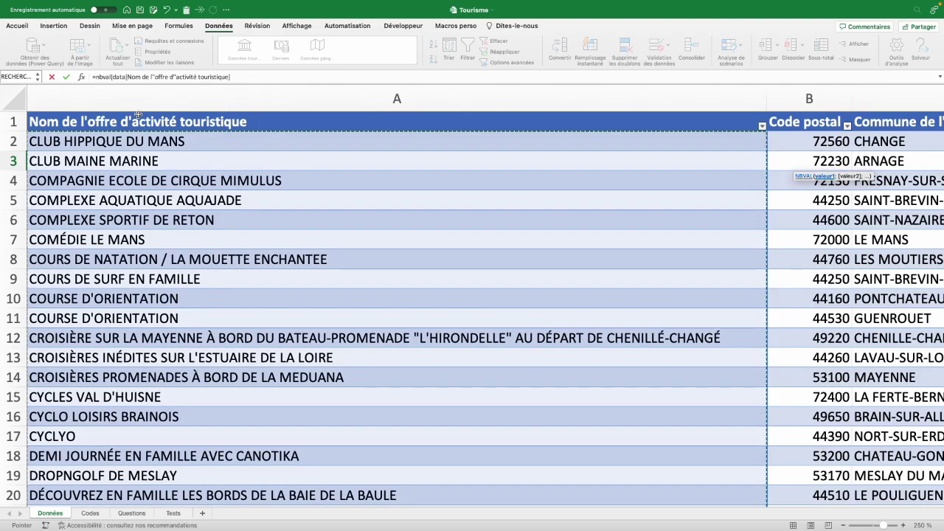
pyautogui.write(')')
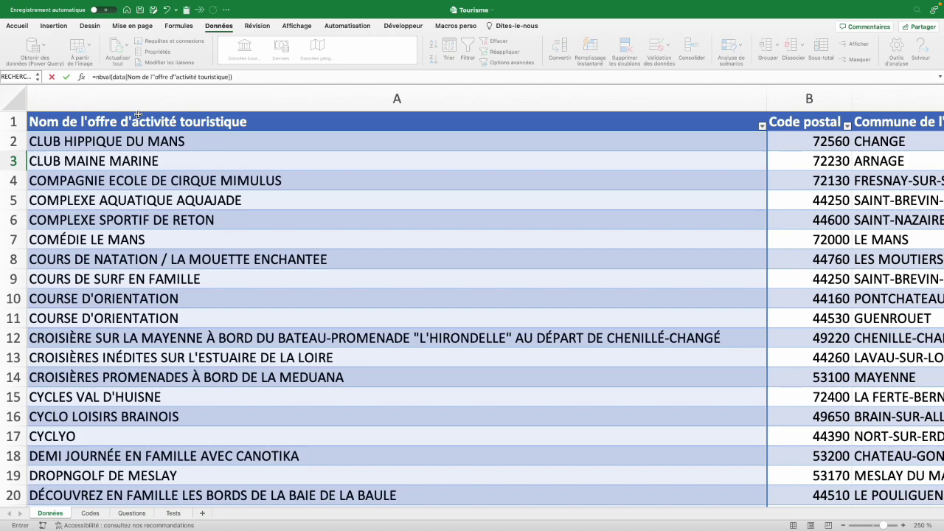
pyautogui.press('Return')
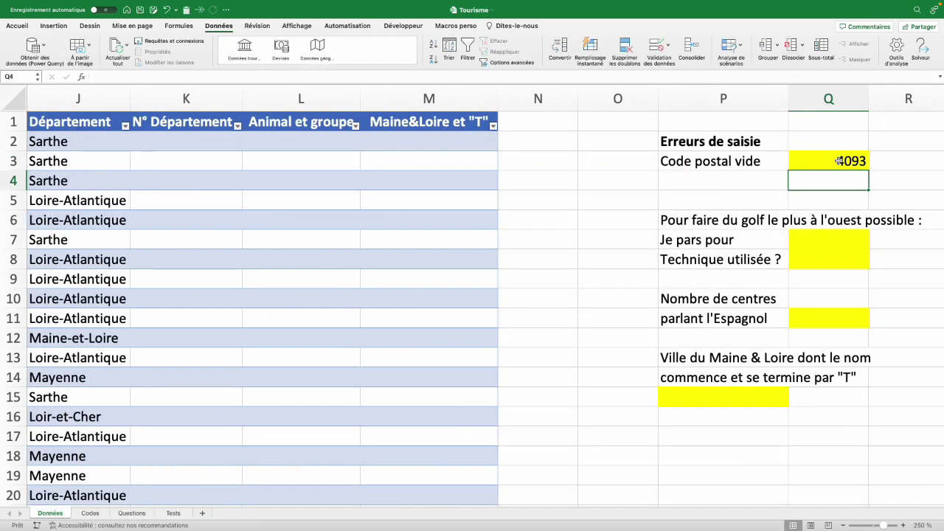
# - Append -NBVAL(data[Code postal]) to the Q3 formula, giving 20 empty postal codes
pyautogui.click(839, 161)
pyautogui.click(252, 77)
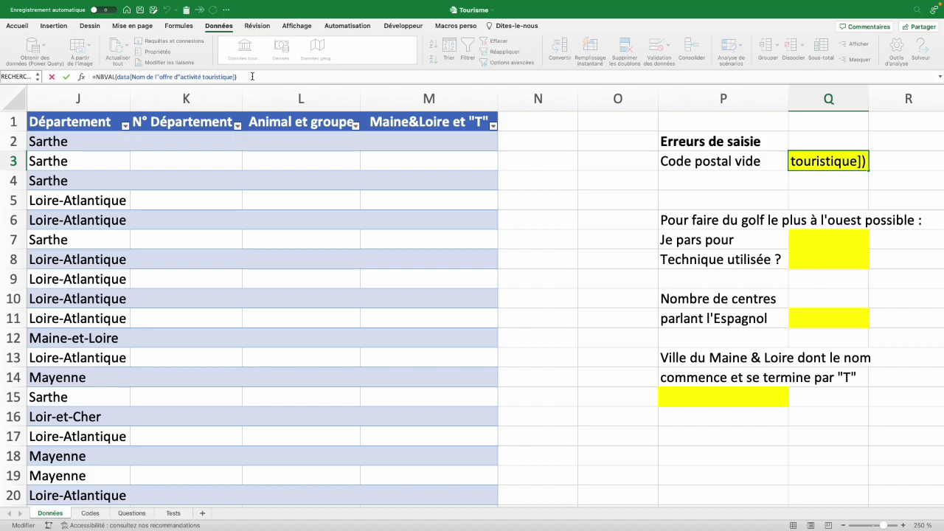
pyautogui.write('-nbv')
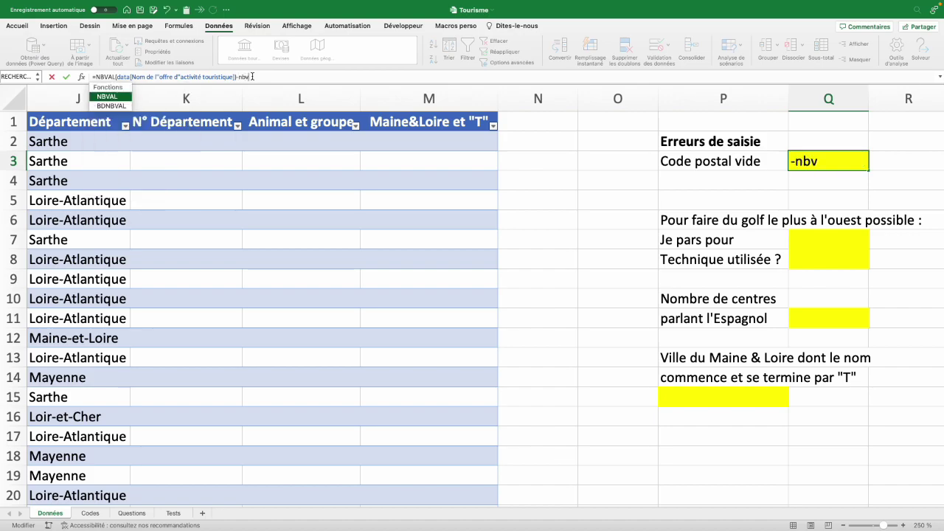
pyautogui.write('al(')
pyautogui.hscroll(-15, 155, 506)
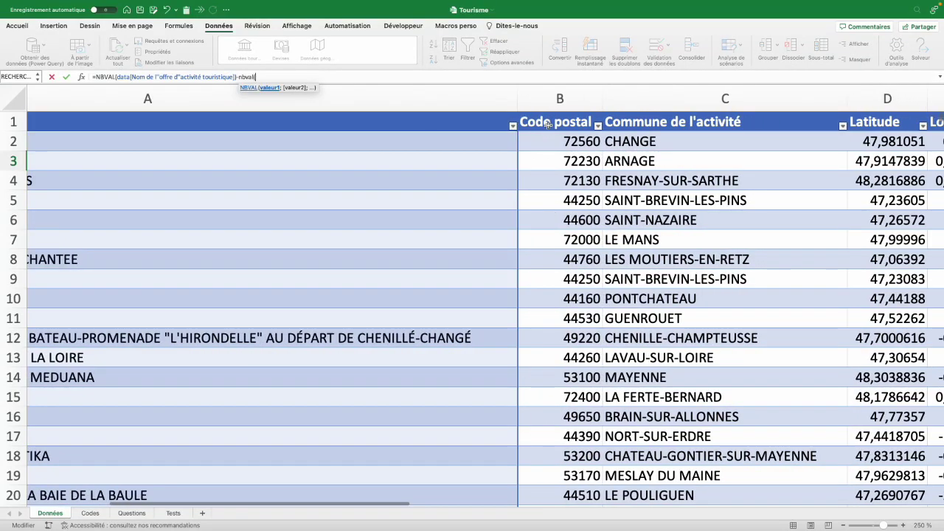
pyautogui.click(552, 115)
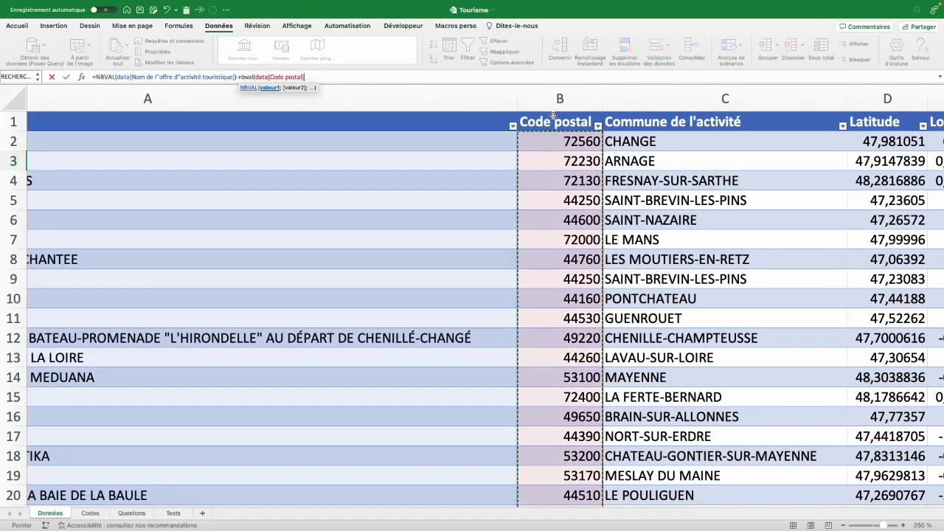
pyautogui.write(')')
pyautogui.press('Return')
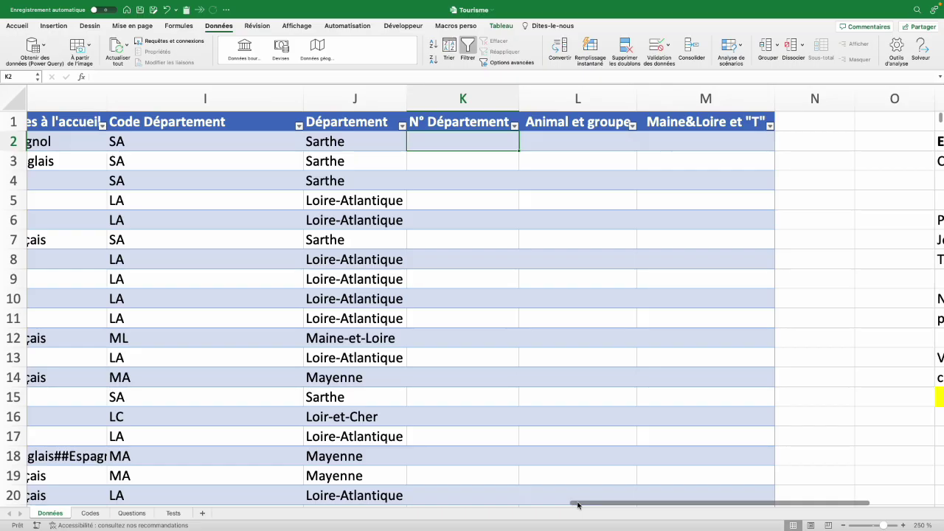
pyautogui.hscroll(-3, 243, 99)
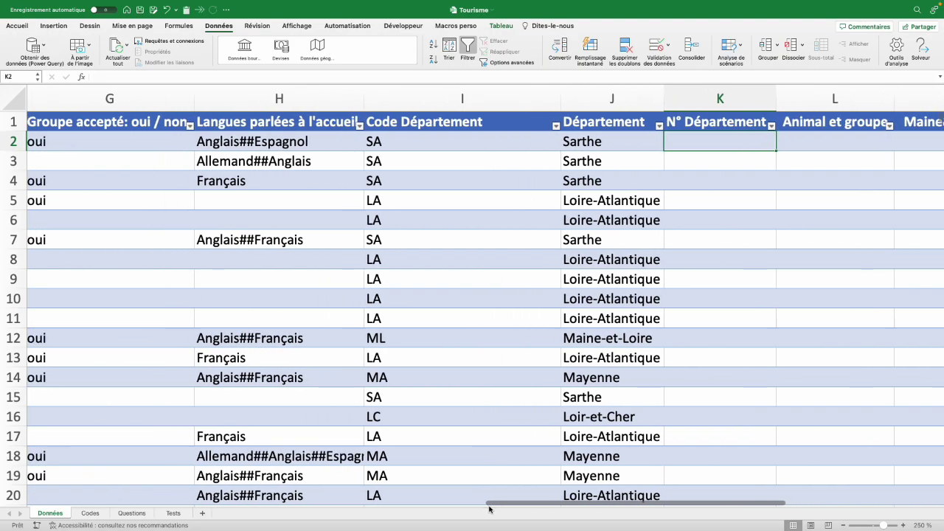
pyautogui.hscroll(-8, 242, 99)
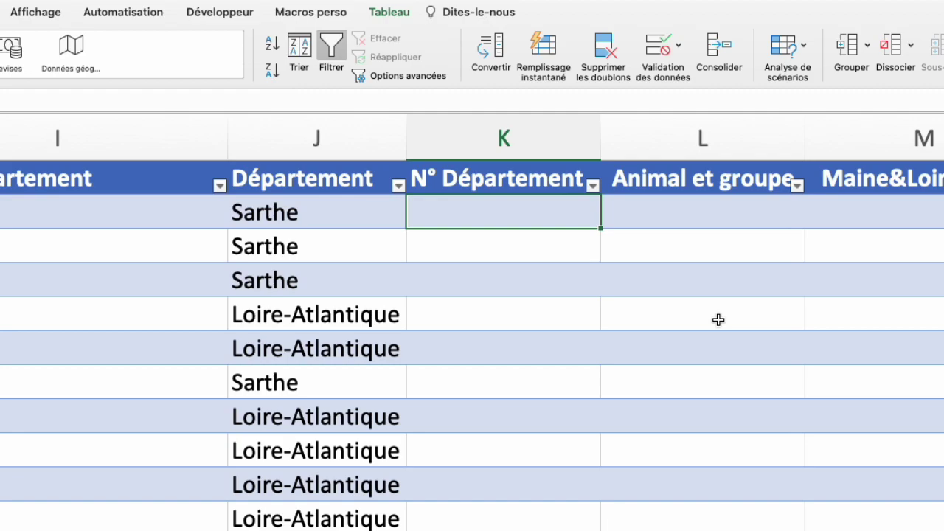
pyautogui.write('=gauche')
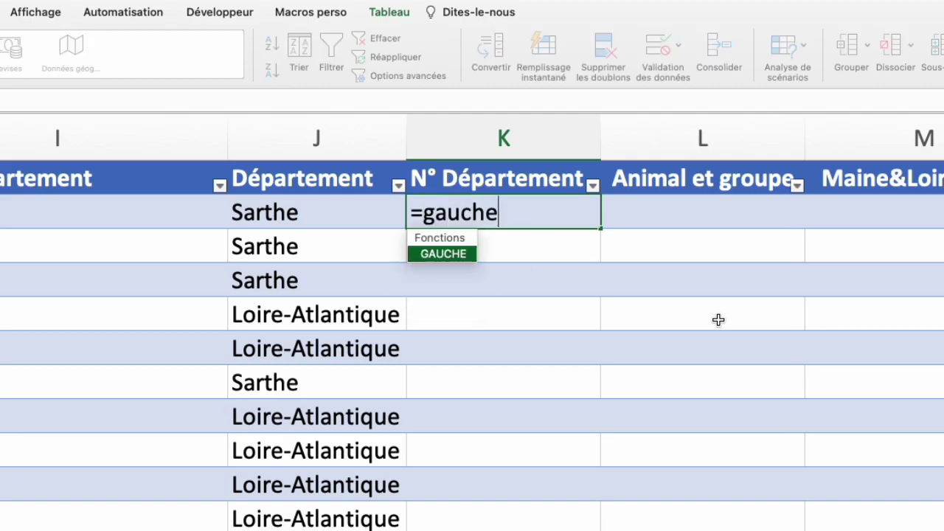
pyautogui.write('(')
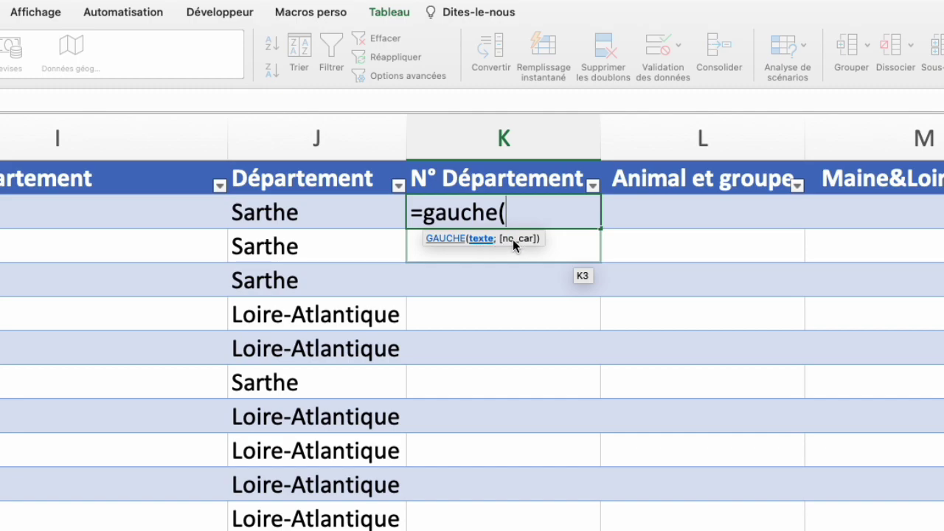
pyautogui.hscroll(-10, 17, 212)
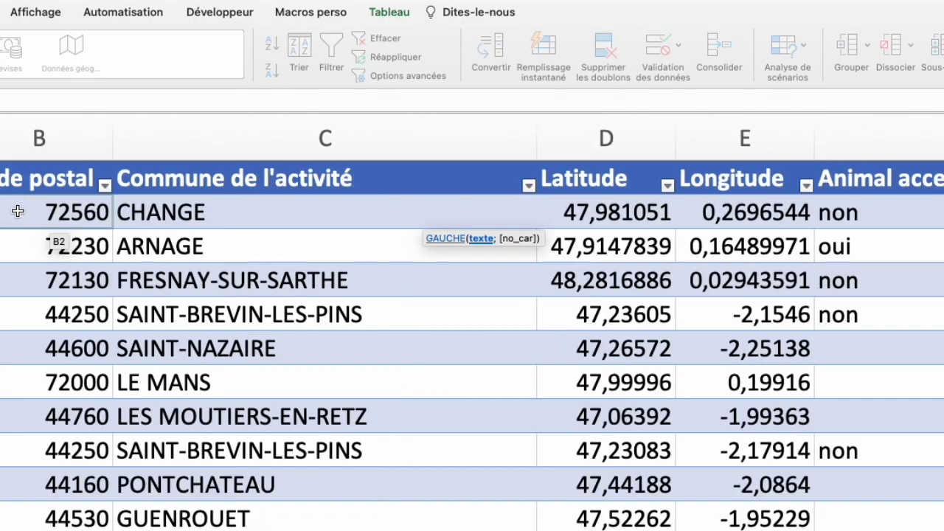
pyautogui.click(17, 212)
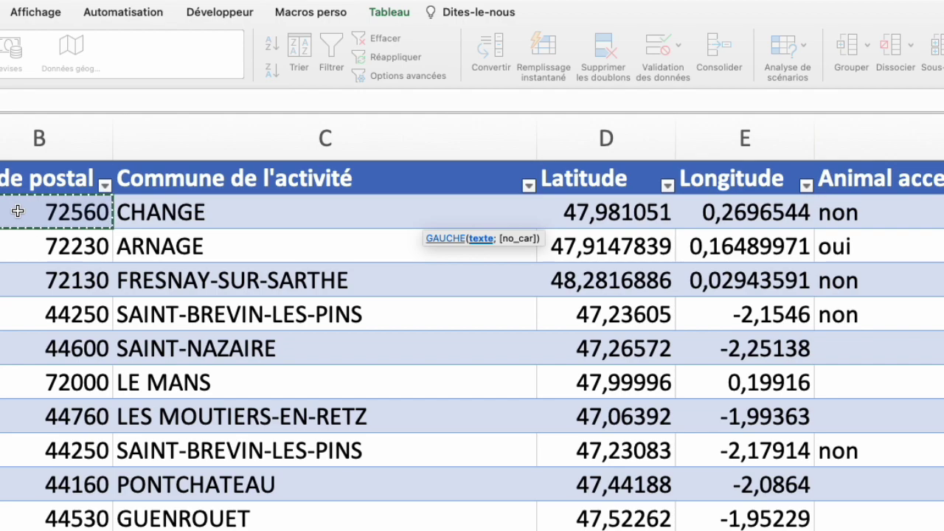
pyautogui.write(';')
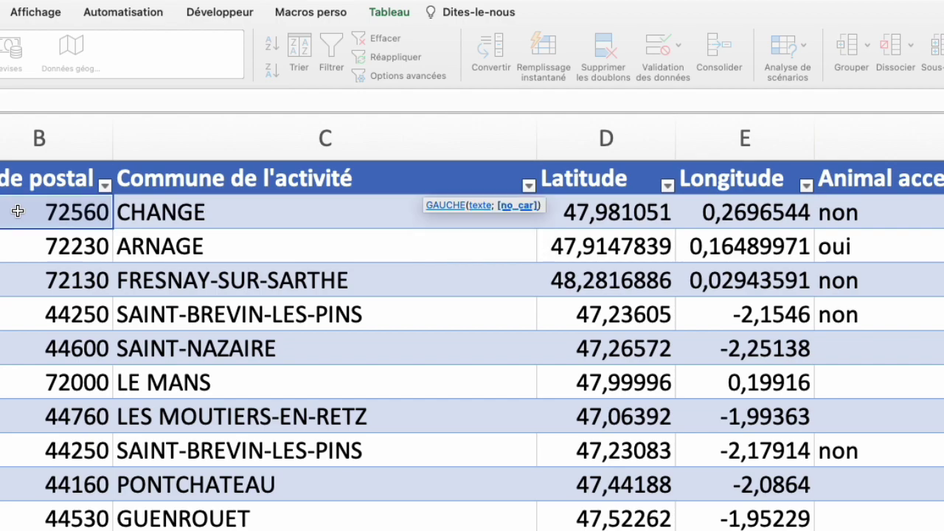
pyautogui.write('2)')
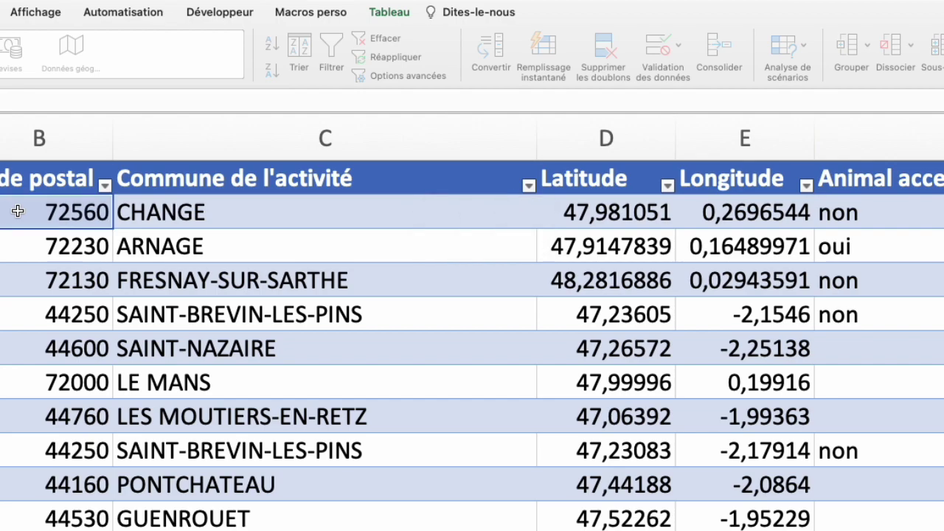
pyautogui.press('Return')
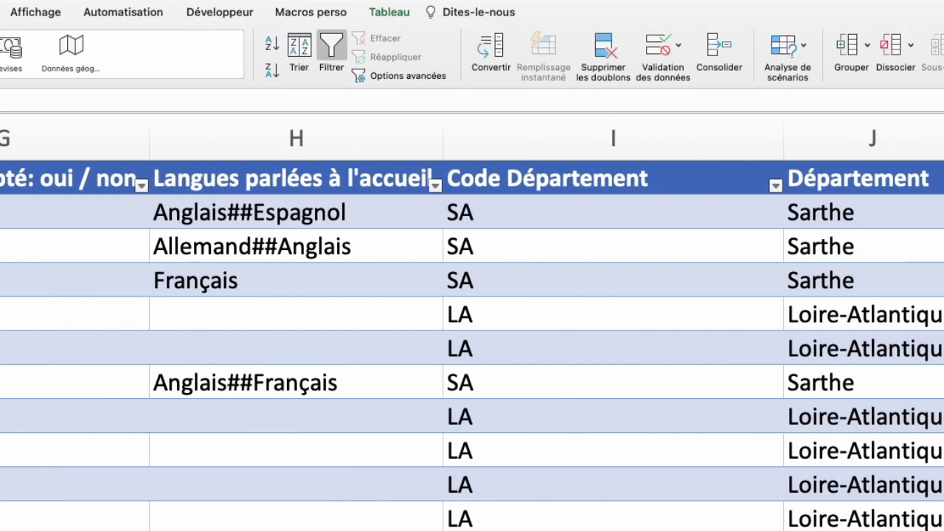
pyautogui.doubleClick(695, 213)
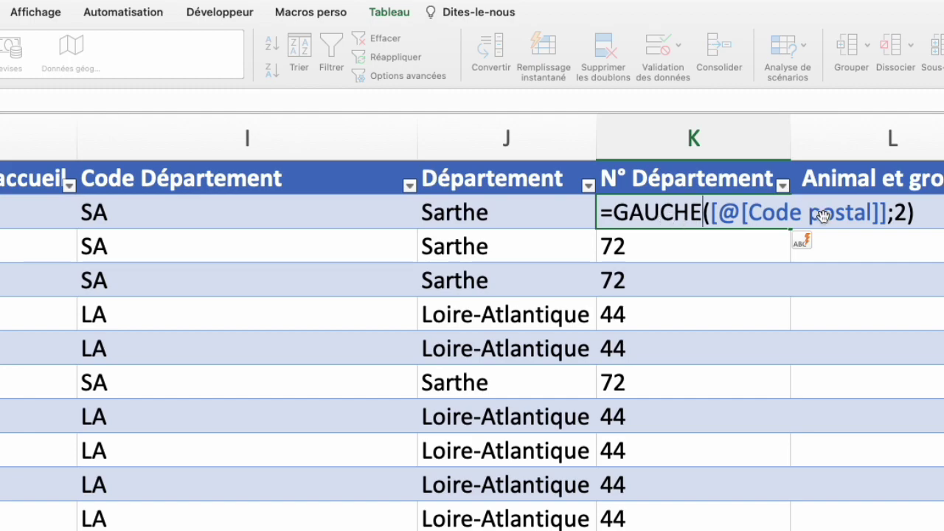
pyautogui.hotkey('ctrl', 'z')
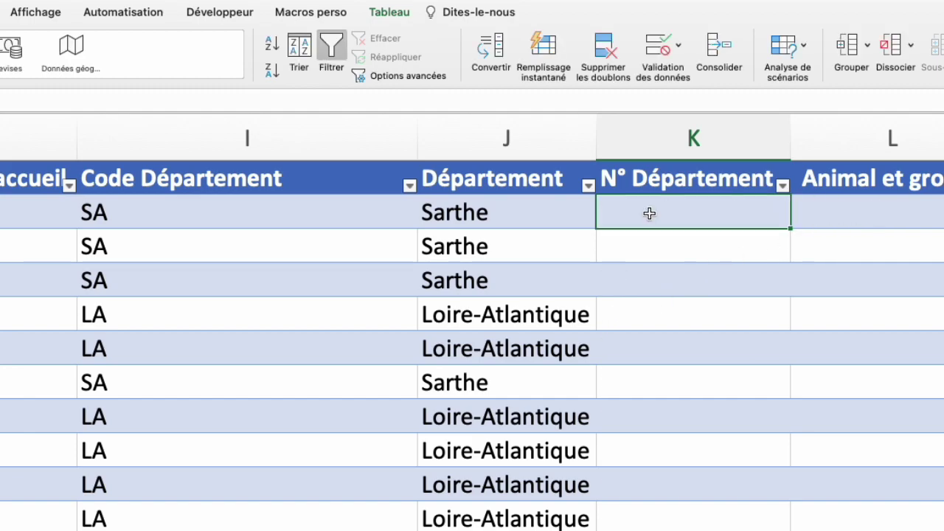
# - Split the Code postal column with Convertir at a fixed width, breaking after 2 characters
pyautogui.hscroll(-10, 398, 219)
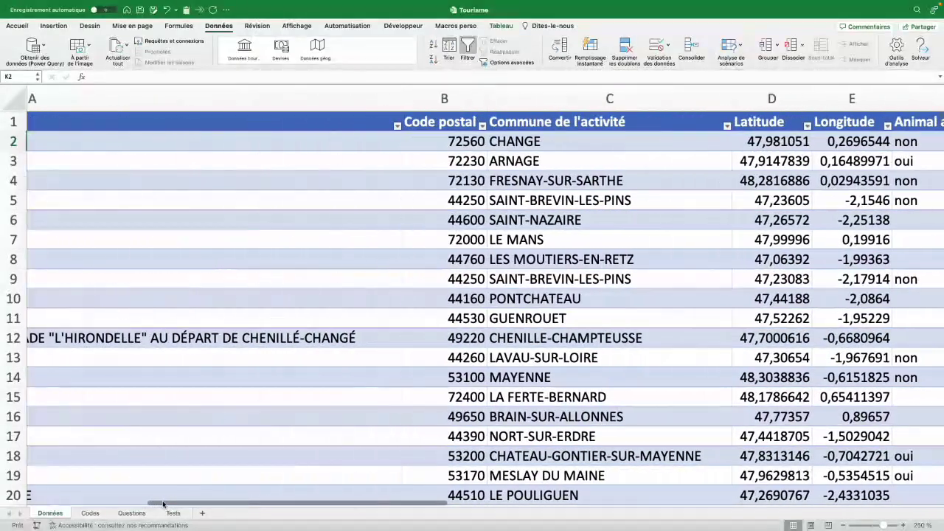
pyautogui.click(434, 117)
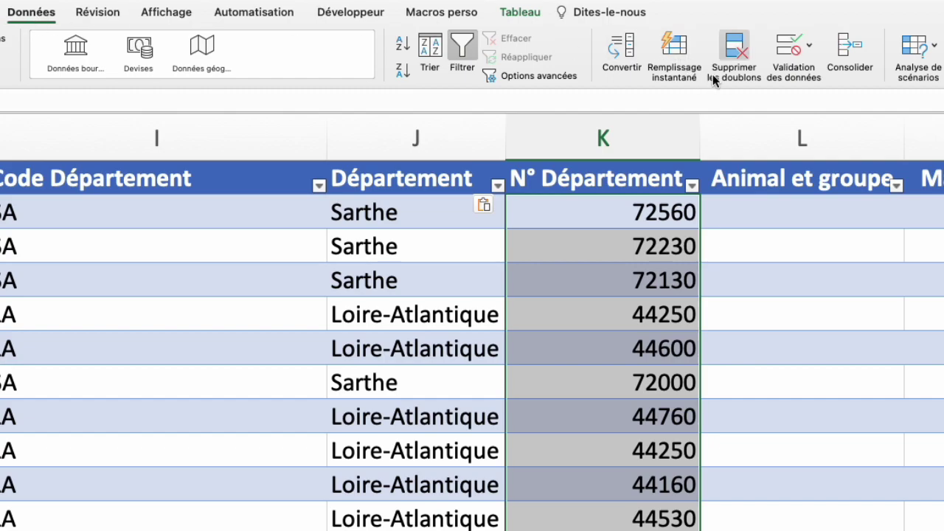
pyautogui.click(622, 51)
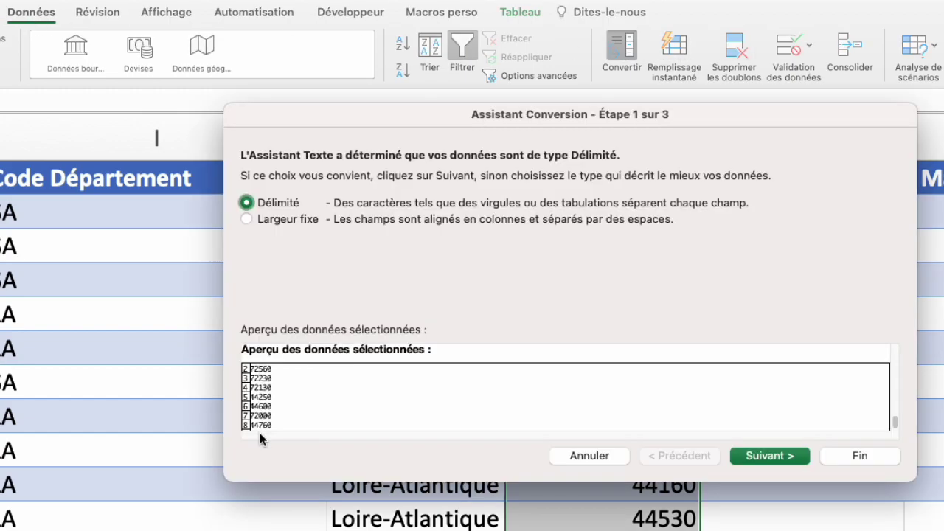
pyautogui.click(246, 219)
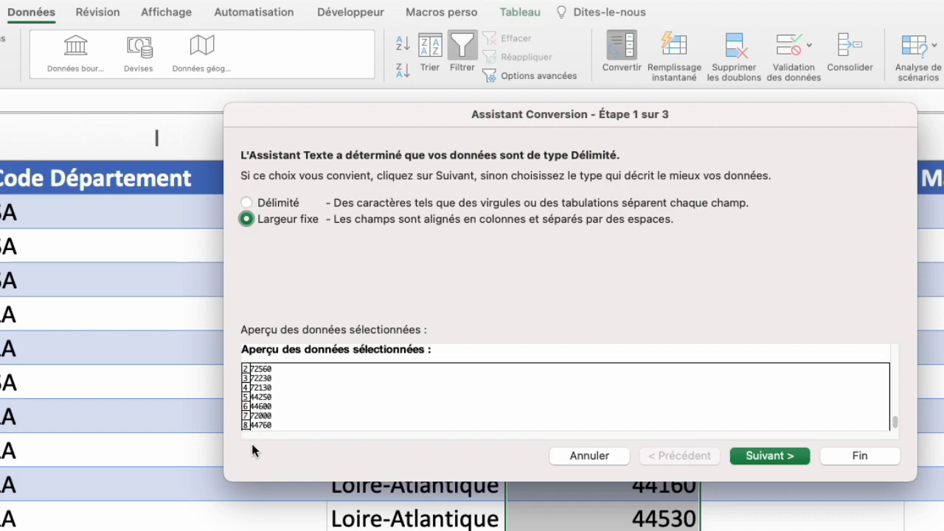
pyautogui.click(762, 457)
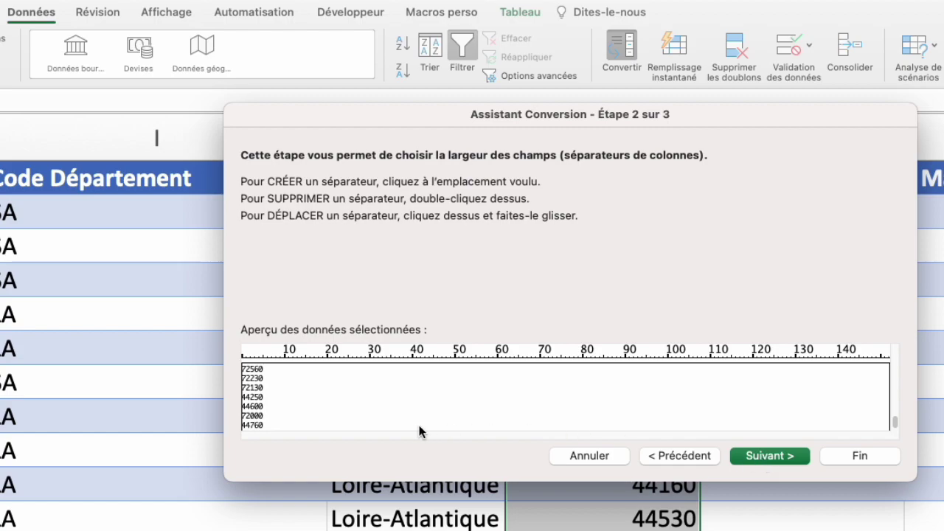
pyautogui.click(251, 385)
pyautogui.click(770, 456)
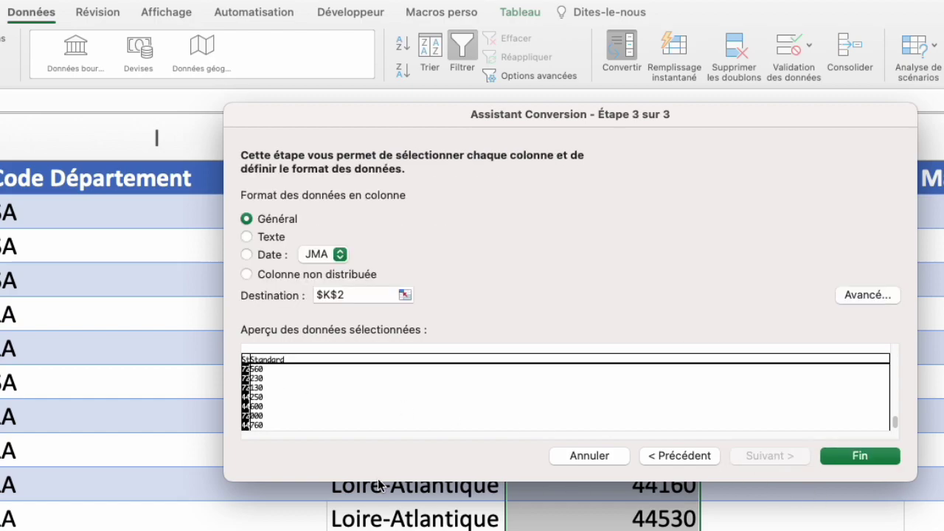
# - Skip the trailing three-digit part and output department numbers into column K from $K$2
pyautogui.click(257, 401)
pyautogui.click(245, 402)
pyautogui.click(264, 415)
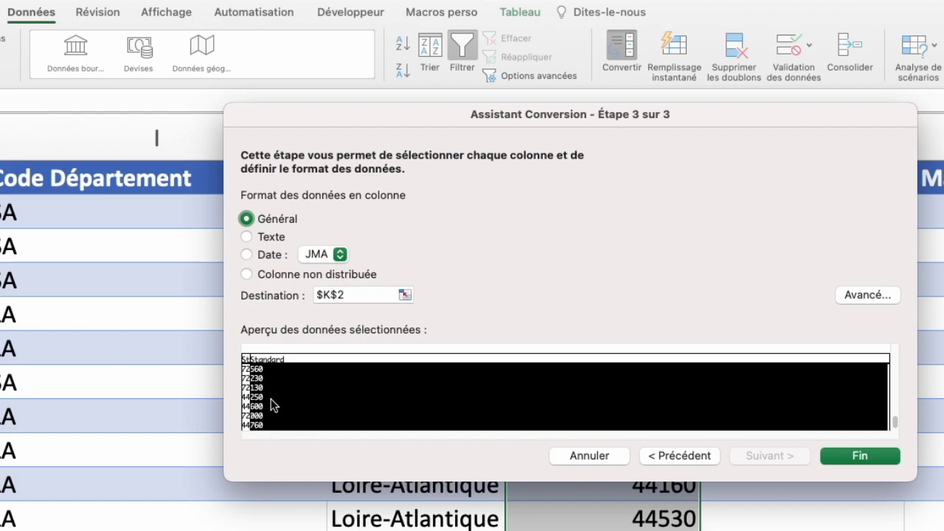
pyautogui.click(247, 275)
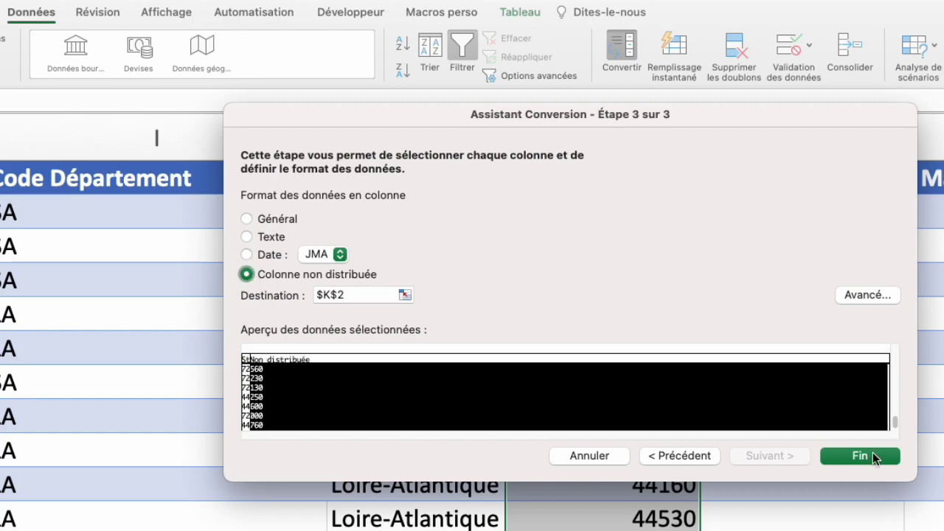
pyautogui.click(873, 452)
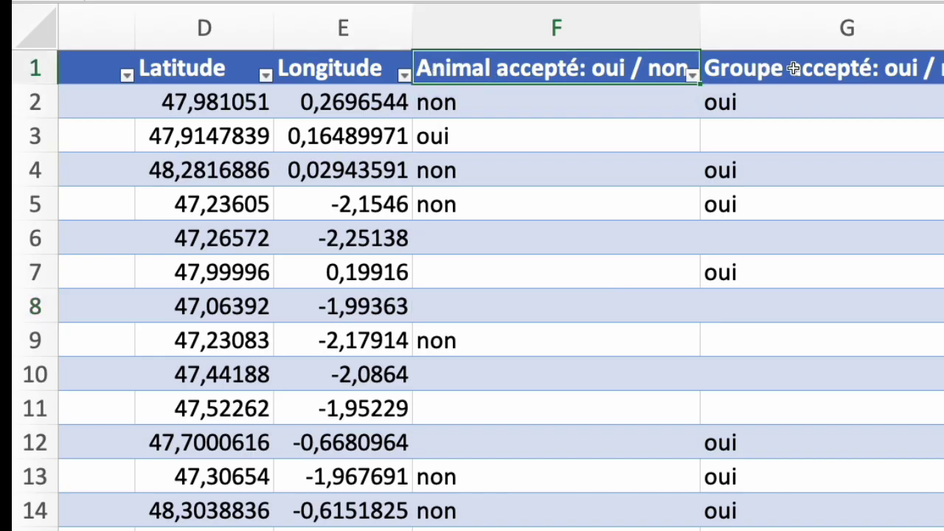
pyautogui.click(789, 69)
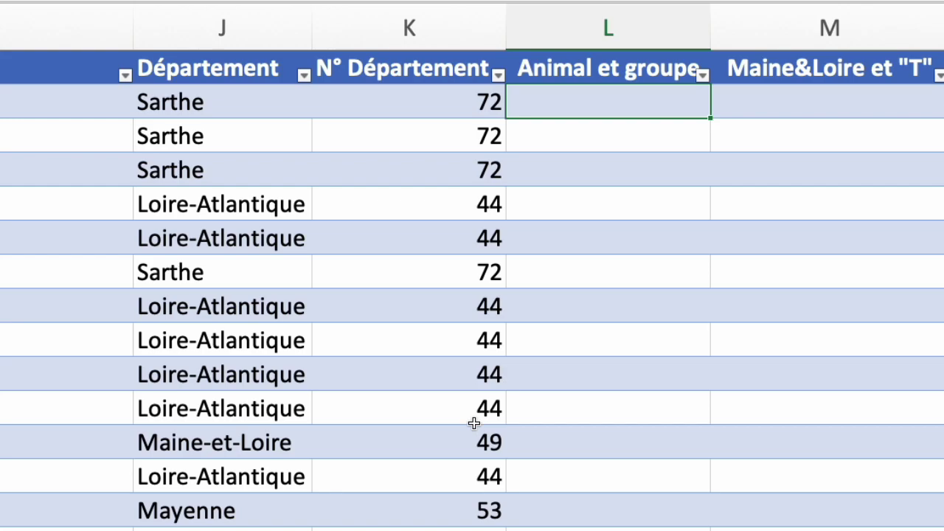
# - In L2, enter =ET(Animal accepté="oui";Groupe accepté="oui") to fill the Animal et groupe column
pyautogui.write('=et')
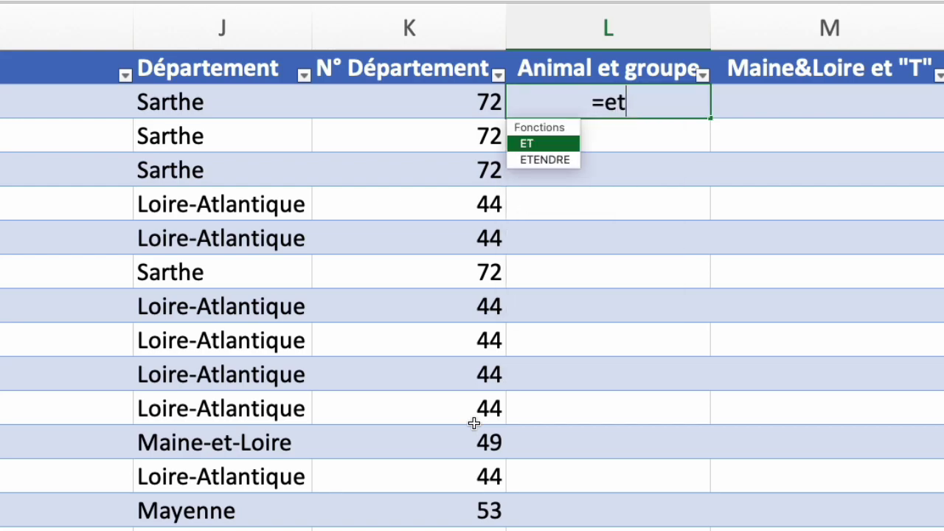
pyautogui.write('(')
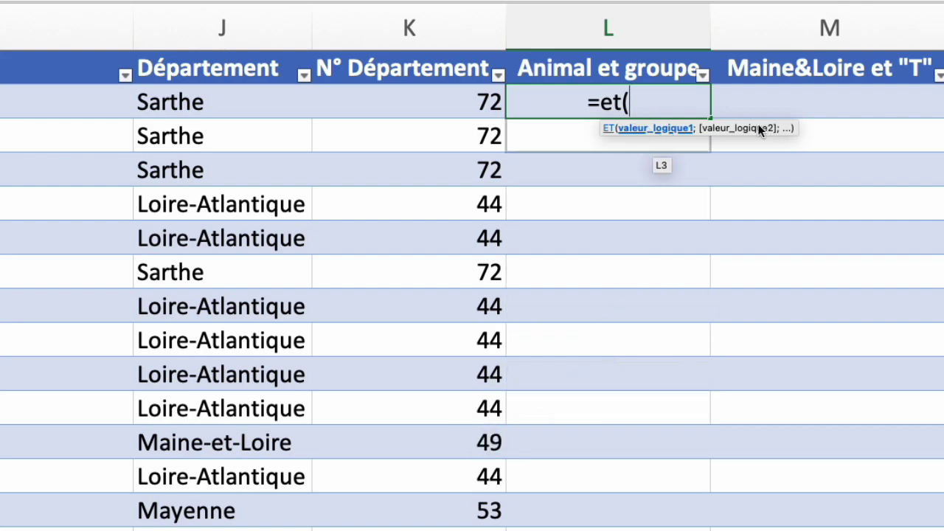
pyautogui.hscroll(-5, 129, 152)
pyautogui.hscroll(-5, 129, 151)
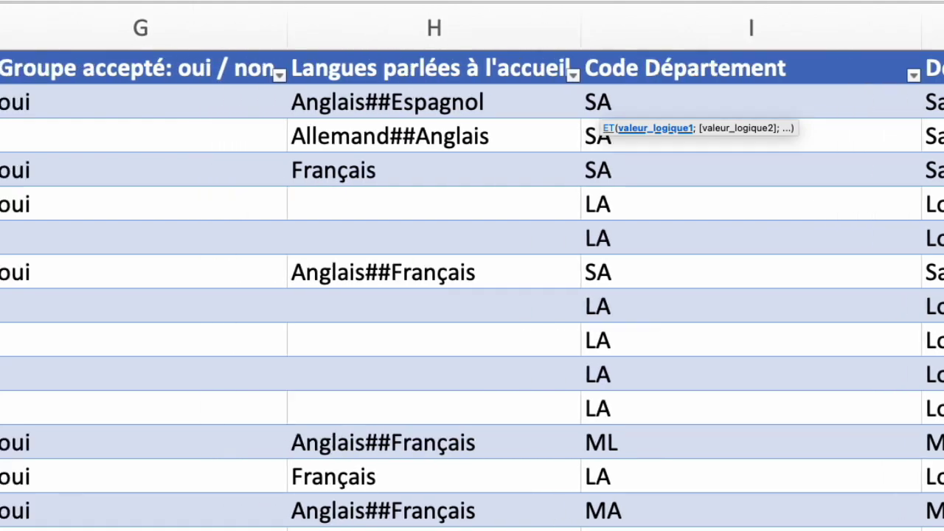
pyautogui.hscroll(-5, 129, 151)
pyautogui.hscroll(-3, 129, 151)
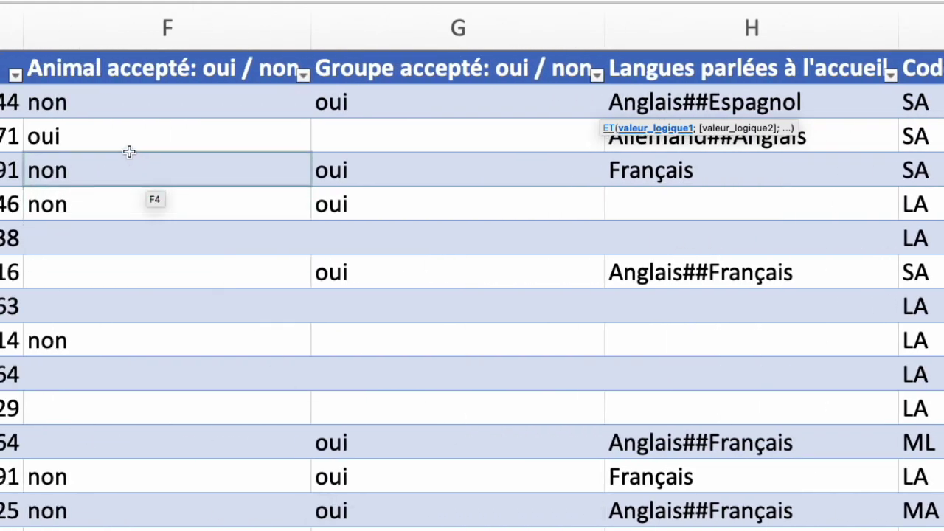
pyautogui.click(98, 107)
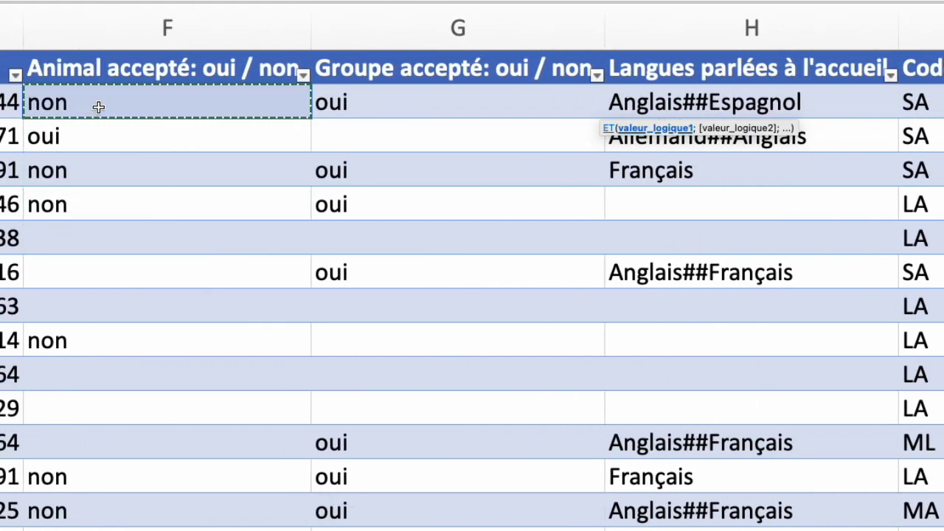
pyautogui.write('=')
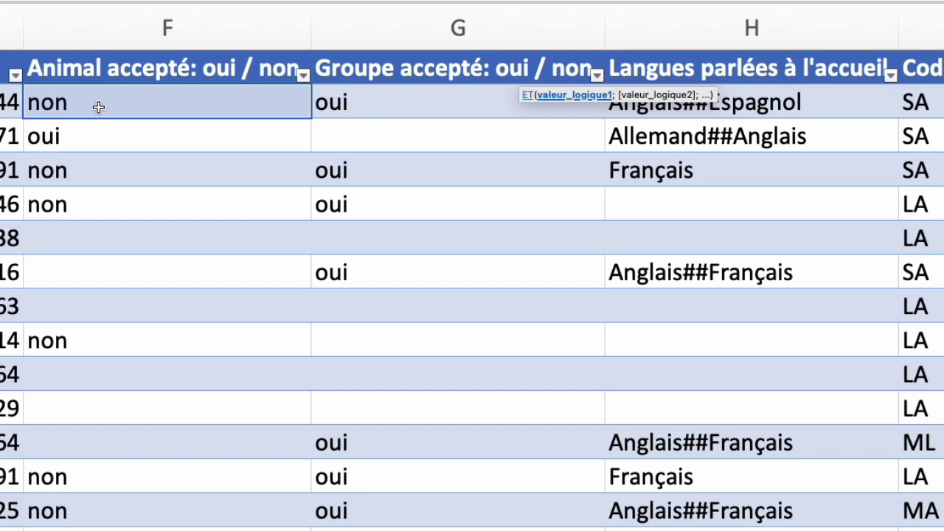
pyautogui.write('"oui";')
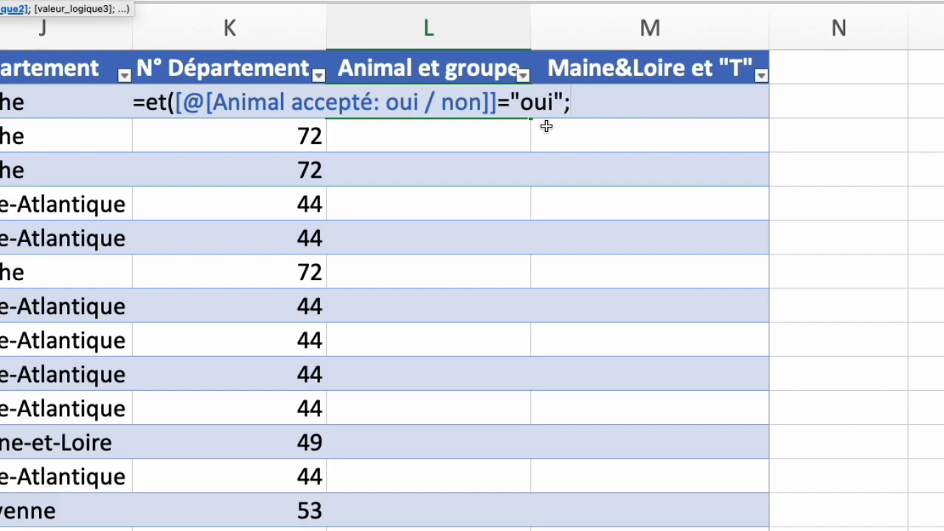
pyautogui.hscroll(-10, 107, 108)
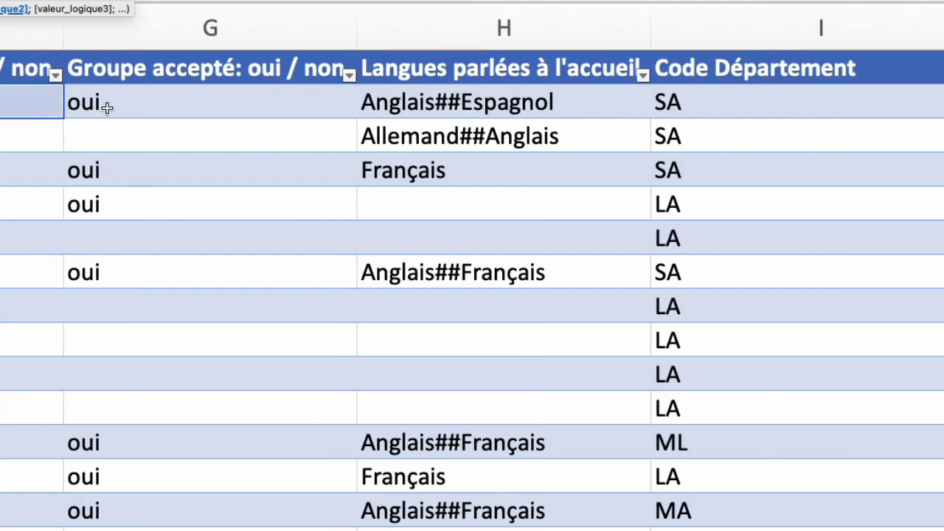
pyautogui.click(122, 107)
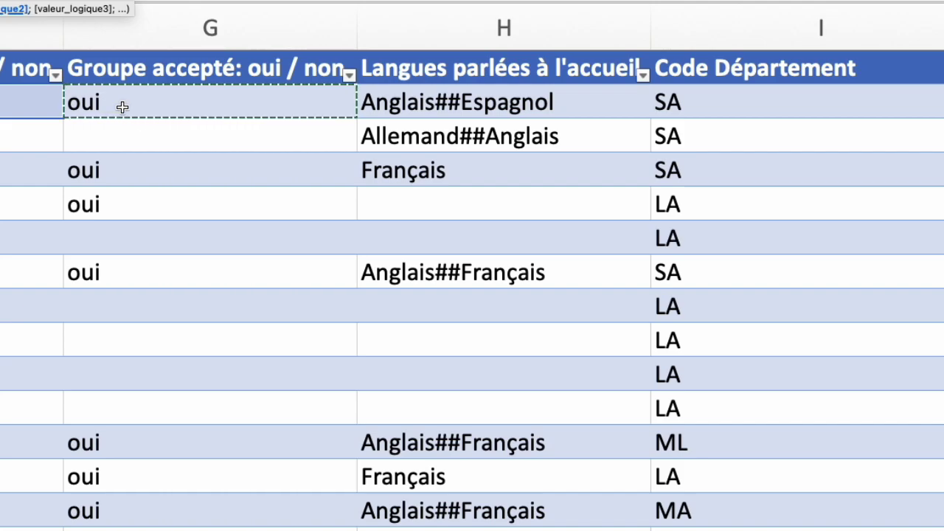
pyautogui.write('=')
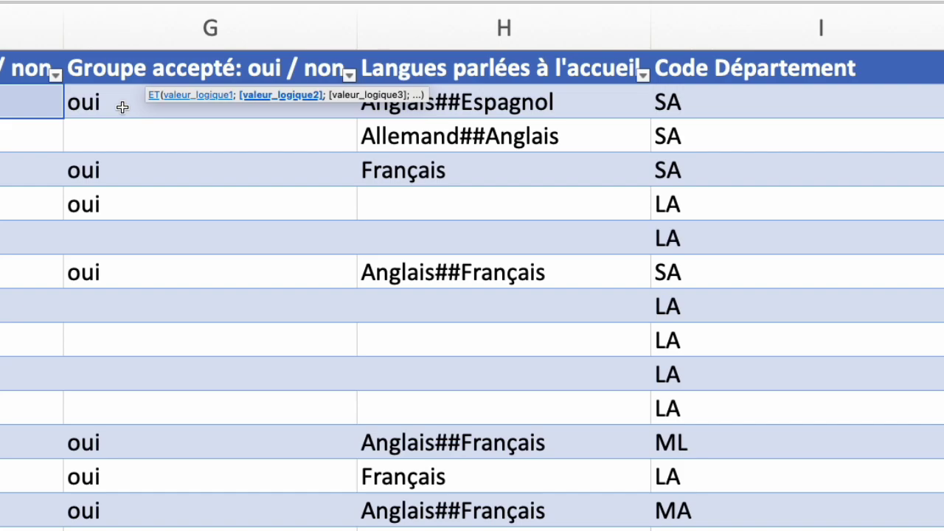
pyautogui.write(')')
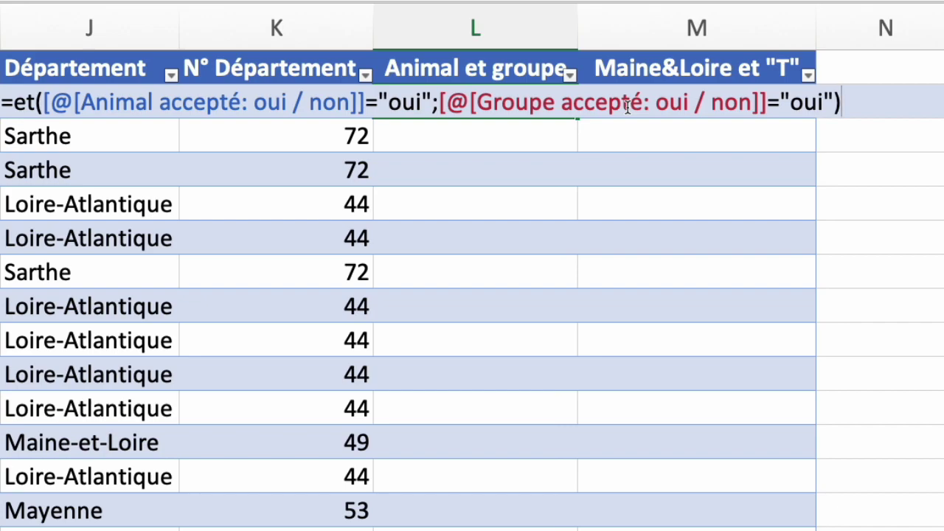
pyautogui.press('Return')
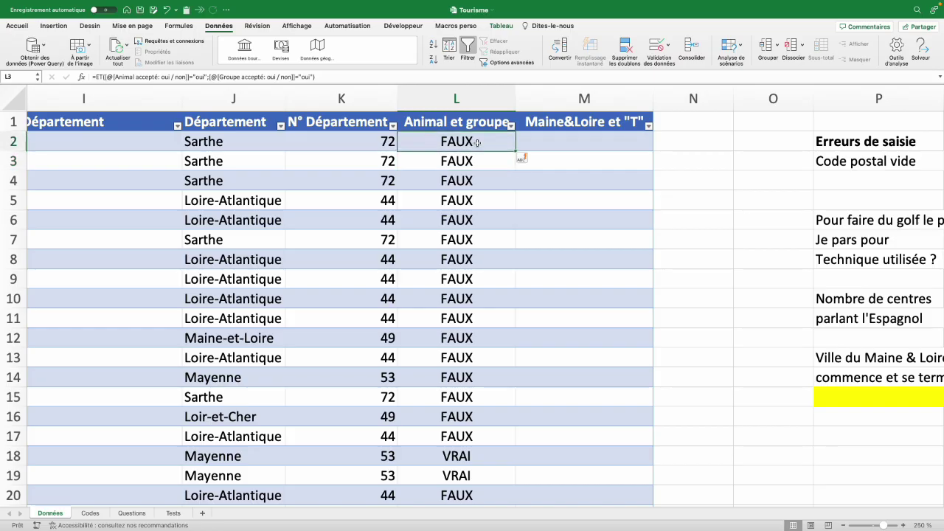
pyautogui.moveTo(456, 161); pyautogui.dragTo(458, 339)
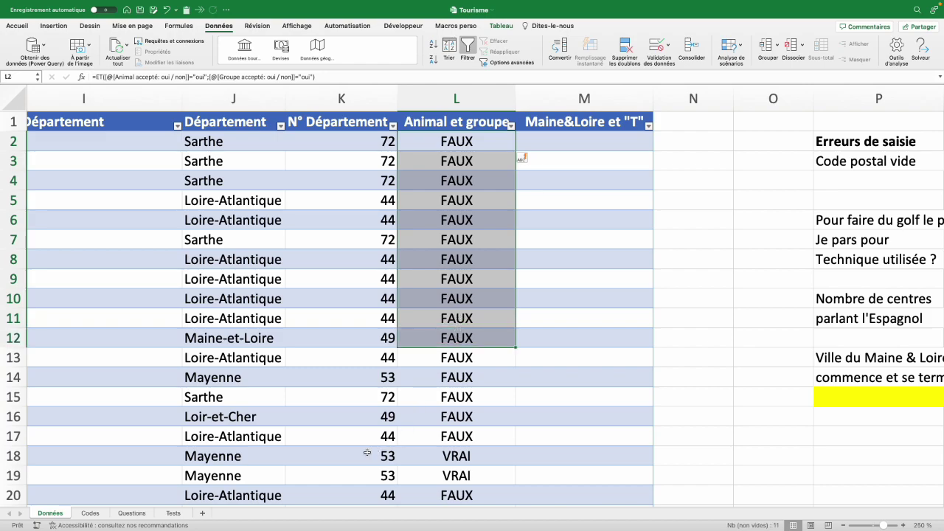
# - Wrap the L2 ET formula in SI so it returns "x" when true and blank otherwise
pyautogui.click(13, 456)
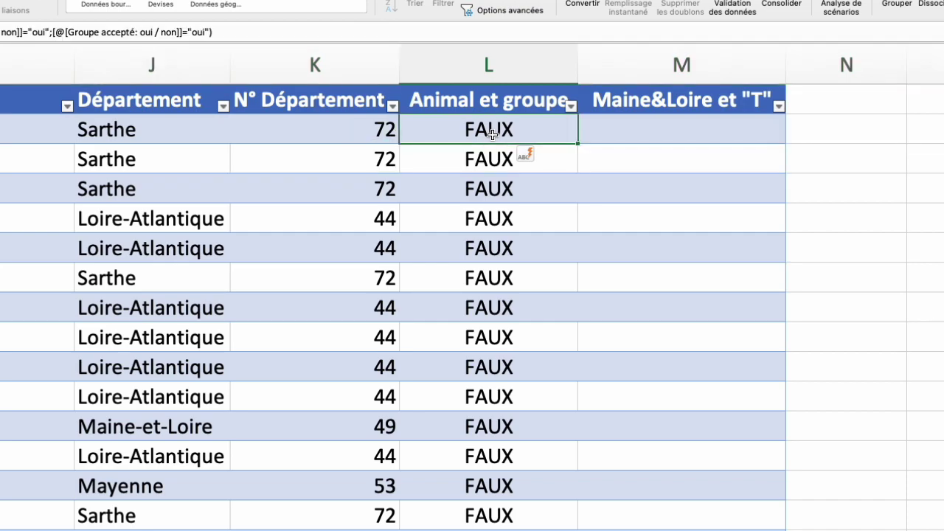
pyautogui.doubleClick(492, 133)
pyautogui.click(89, 130)
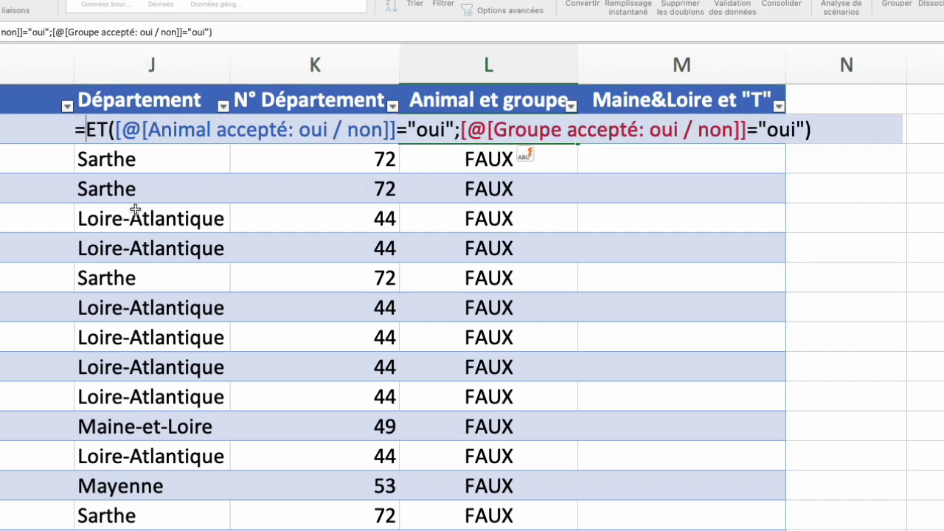
pyautogui.write('si')
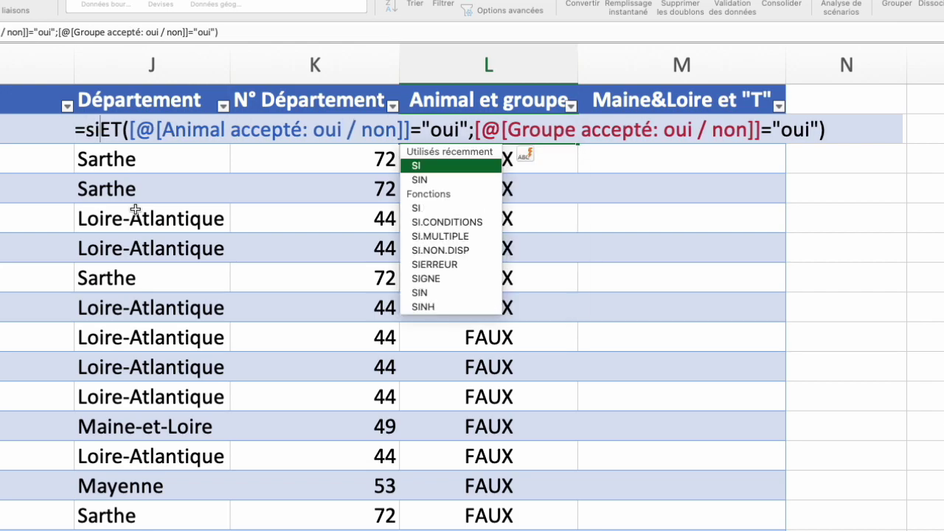
pyautogui.write('(')
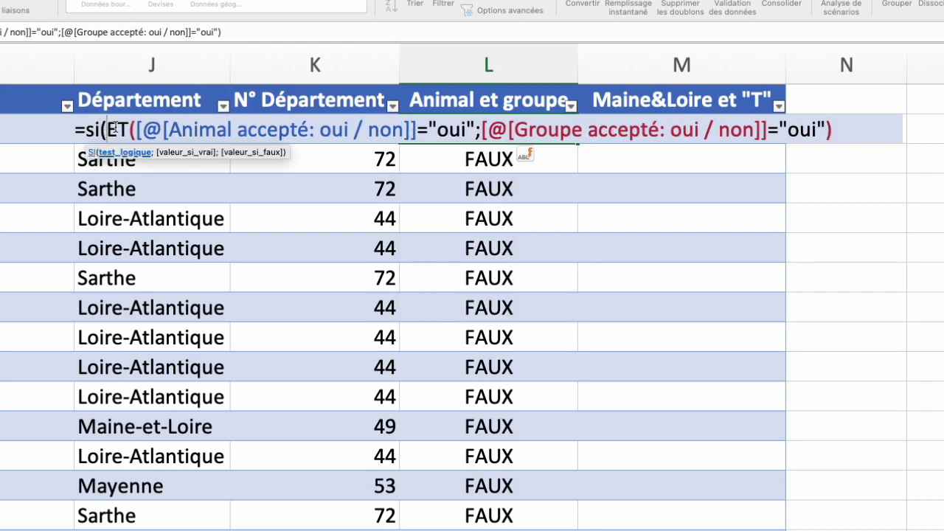
pyautogui.click(848, 134)
pyautogui.write(';')
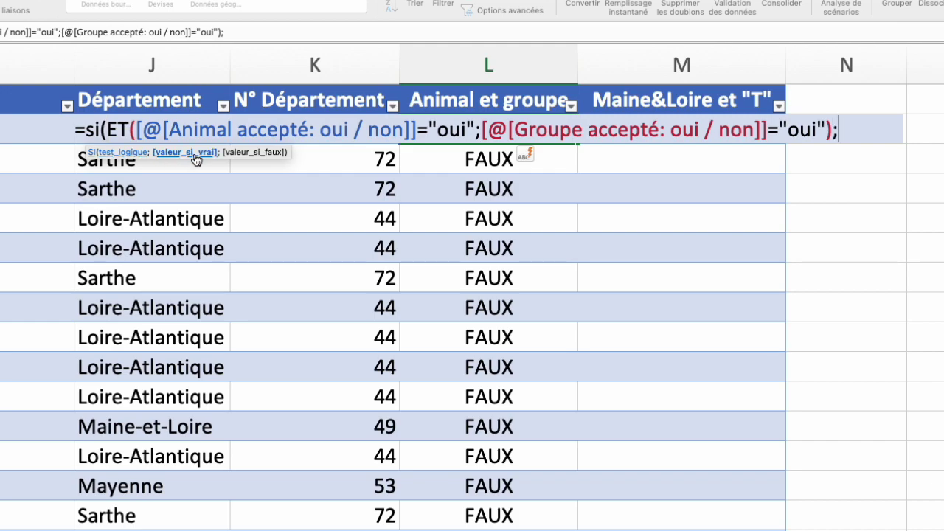
pyautogui.write('"x"')
pyautogui.write(';')
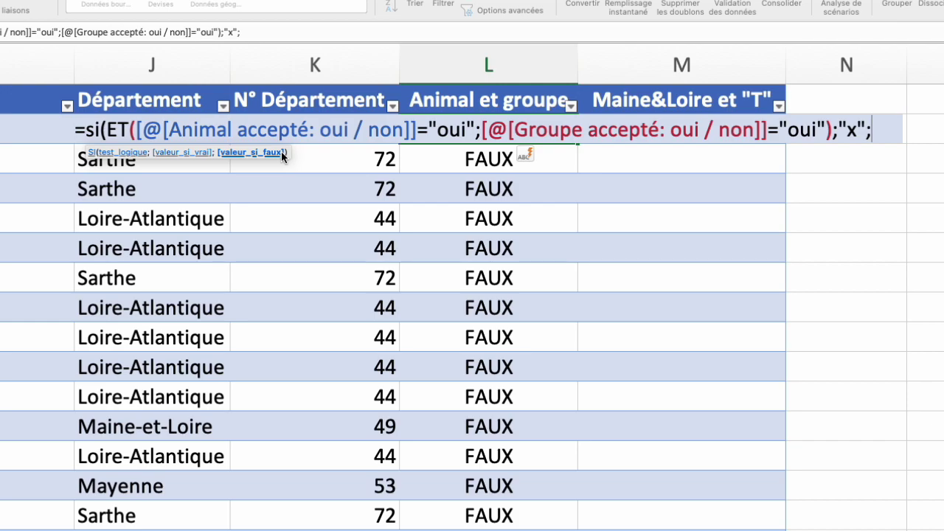
pyautogui.write('""')
pyautogui.write(')')
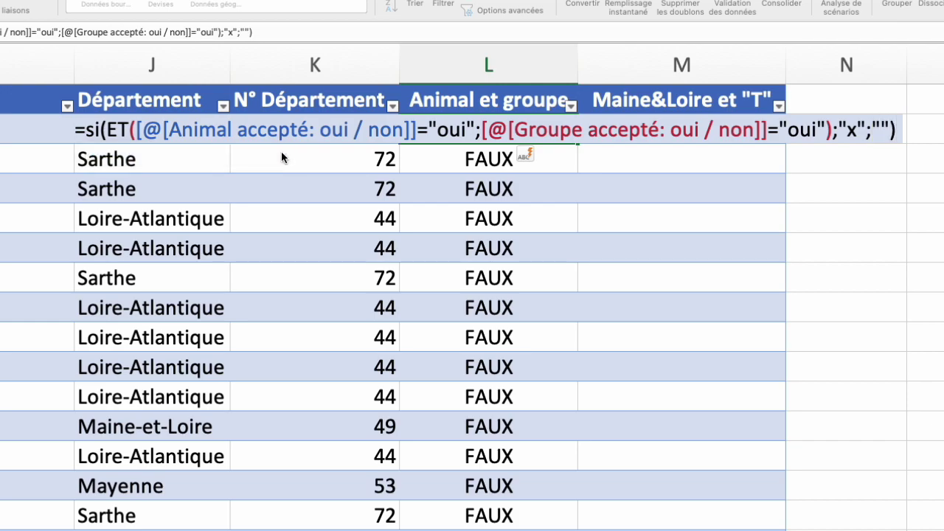
pyautogui.press('Return')
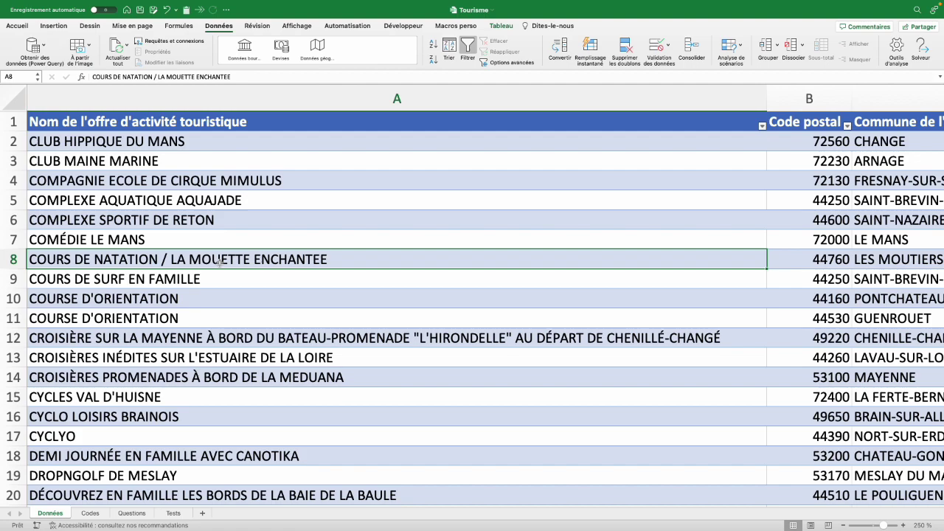
# - Filter the Nom de l'offre d'activité touristique column to names containing golf, 103 records
pyautogui.click(763, 127)
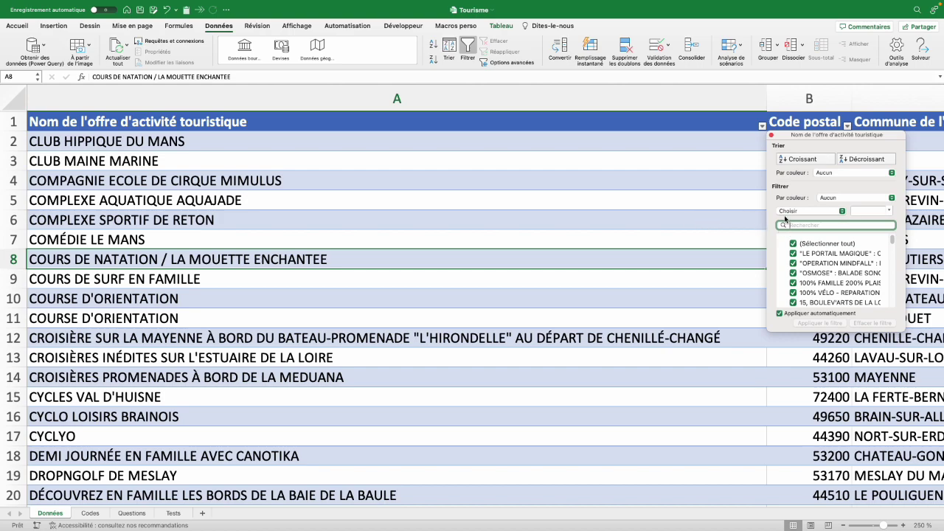
pyautogui.write('golf')
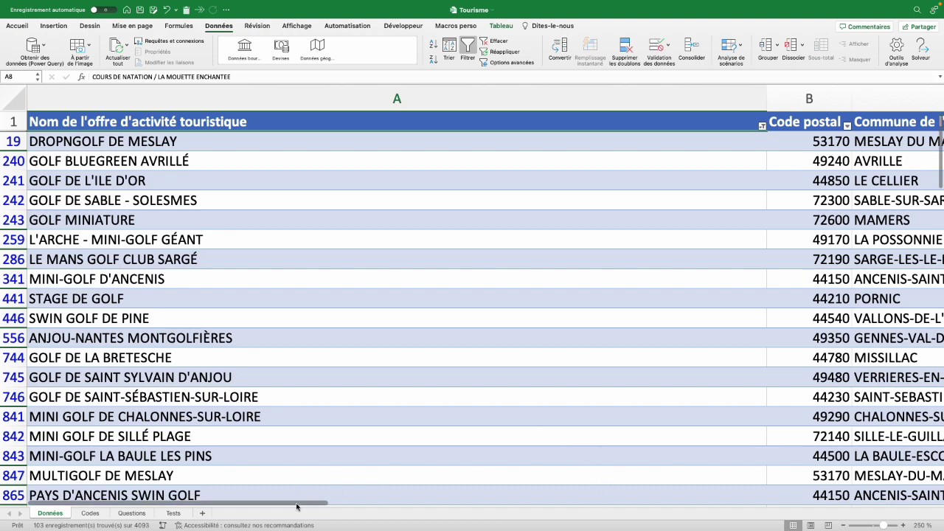
pyautogui.moveTo(297, 507); pyautogui.dragTo(464, 506)
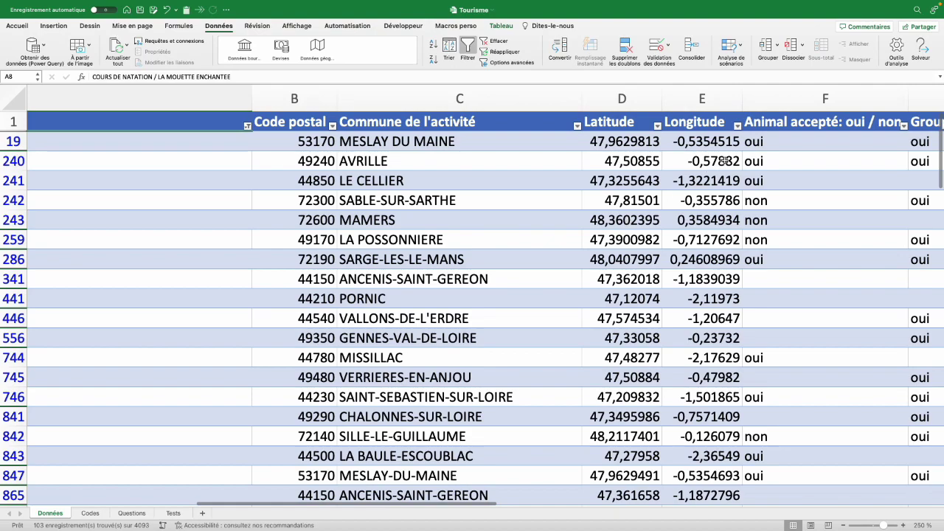
# - Filter Longitude to -2,54484 to find LE CROISIC, then clear all table filters
pyautogui.click(737, 125)
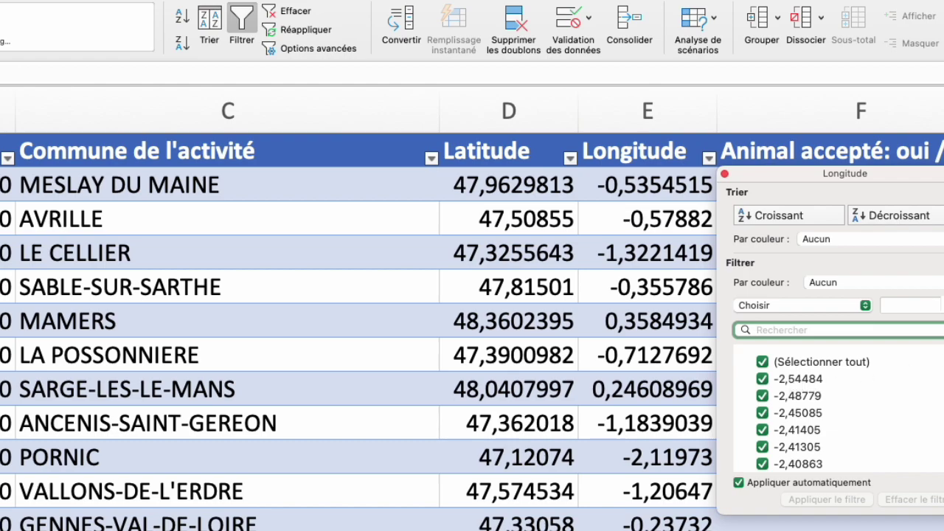
pyautogui.scroll(-10, 772, 470)
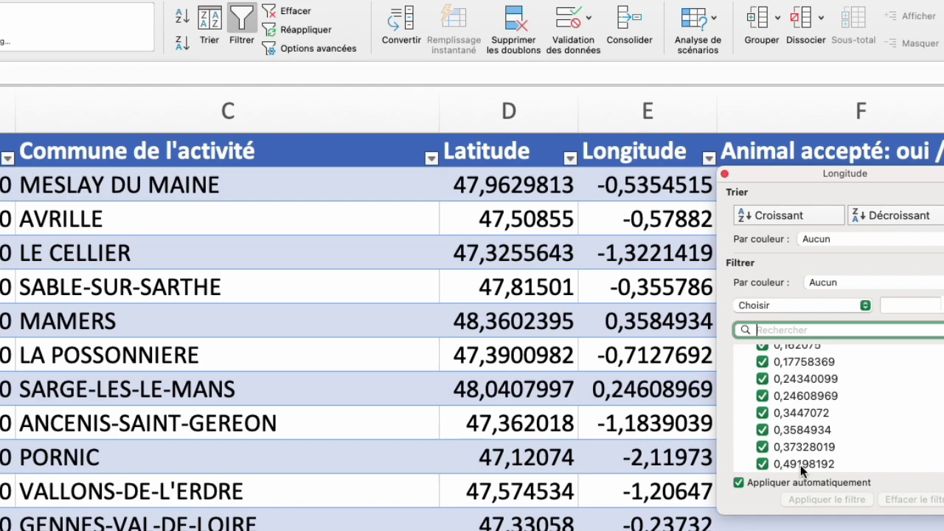
pyautogui.scroll(10, 804, 443)
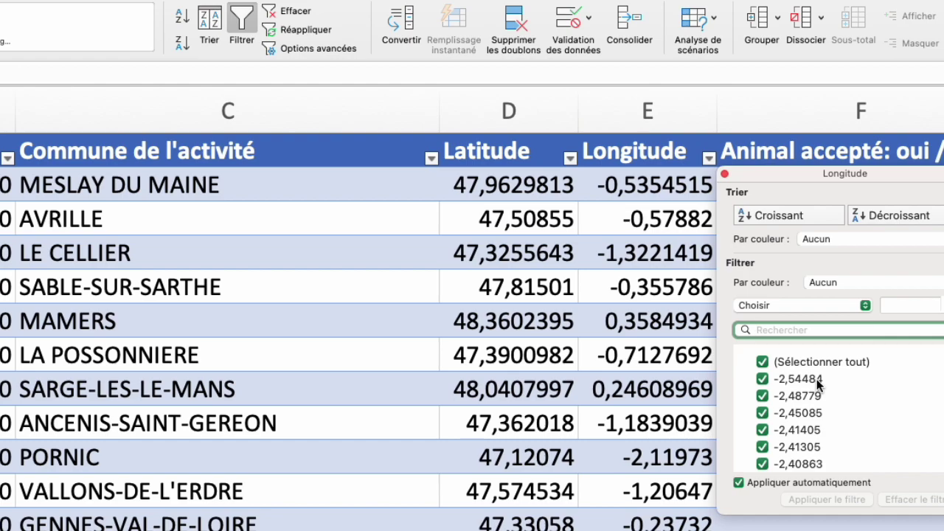
pyautogui.click(763, 362)
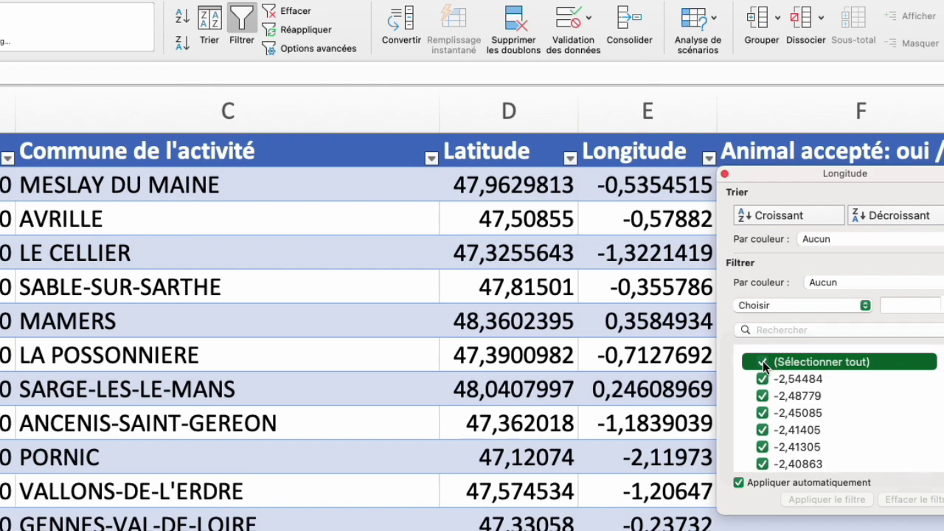
pyautogui.click(762, 362)
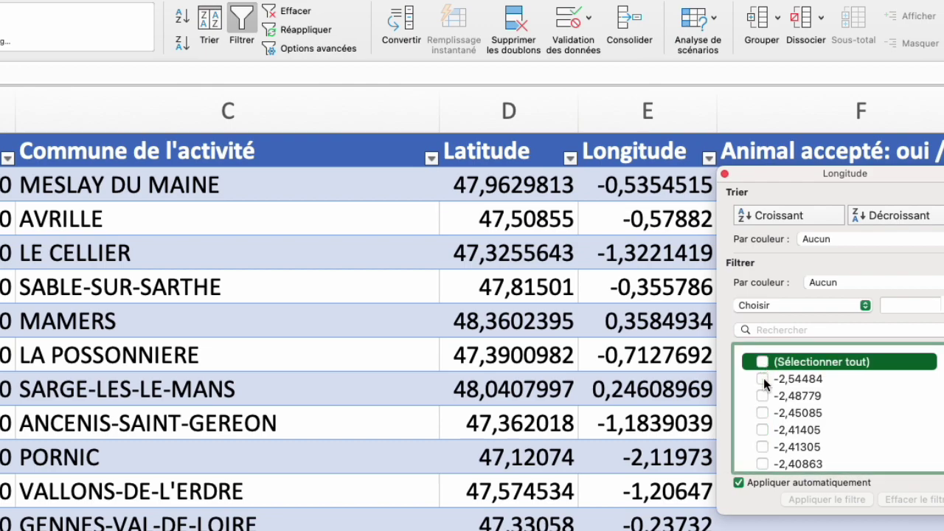
pyautogui.click(763, 378)
pyautogui.click(116, 186)
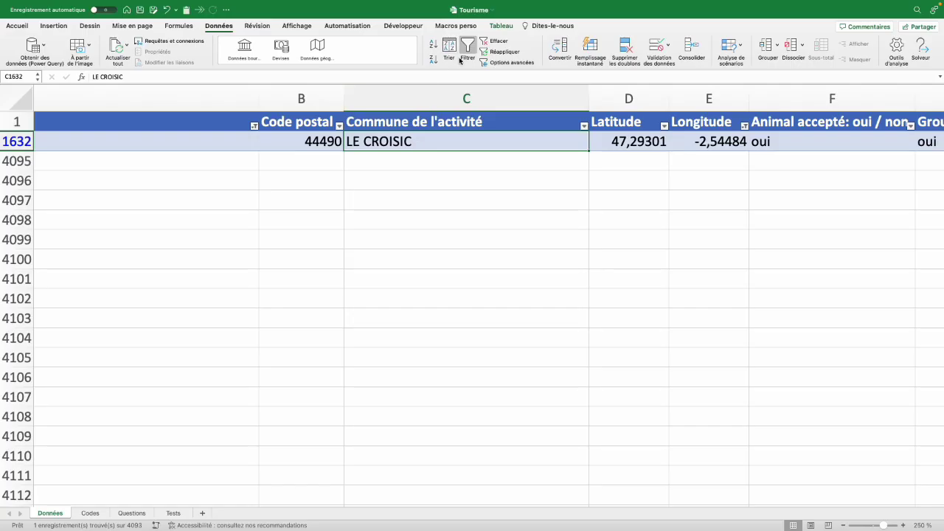
pyautogui.click(493, 40)
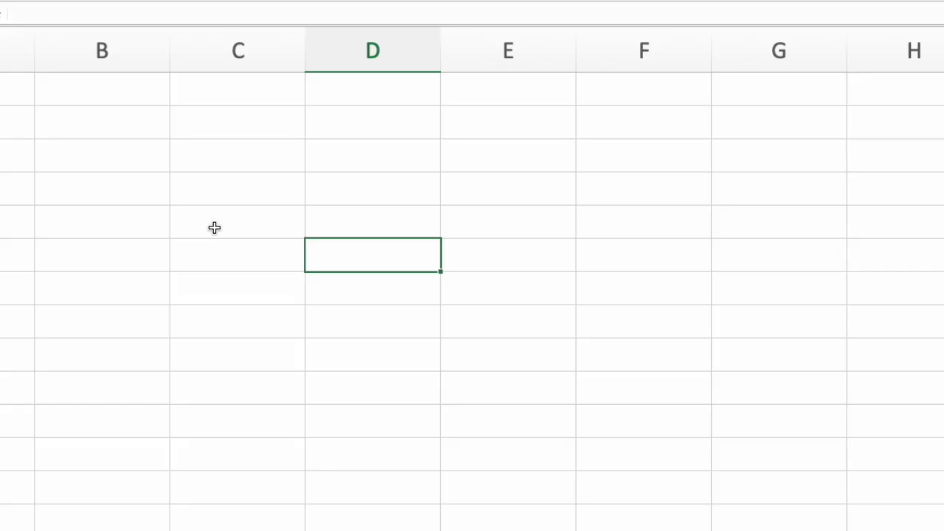
# - In D6 on Tests, enter =MIN.SI.ENS(data[Longitude];data[Nom de l'offre…];"golf")
pyautogui.write('=min')
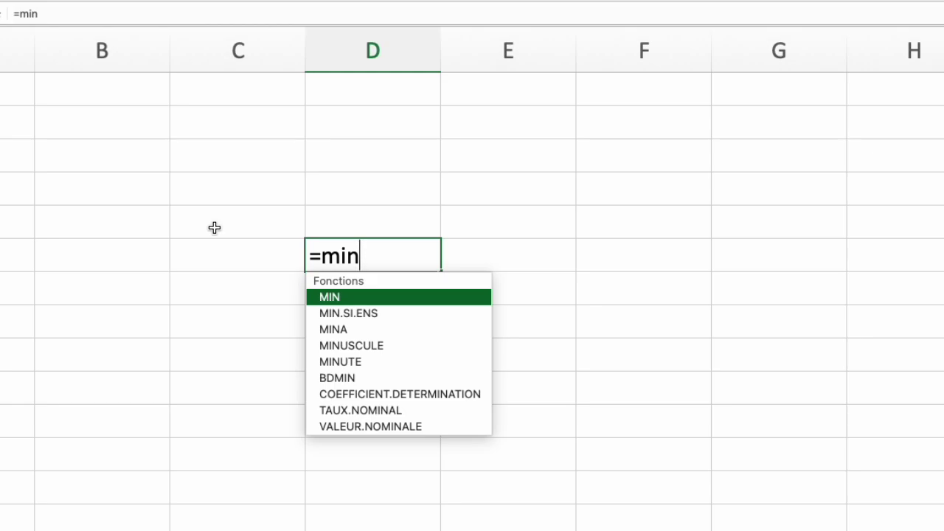
pyautogui.press('Down')
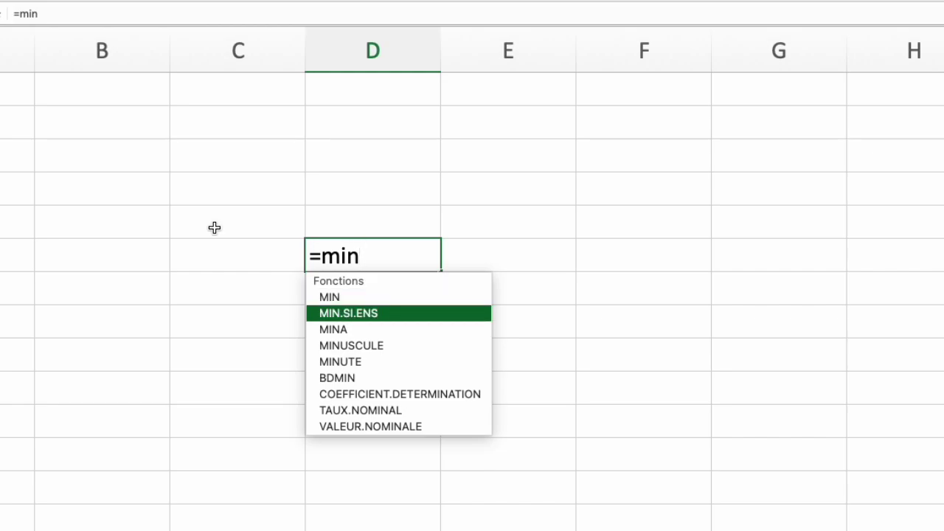
pyautogui.press('Tab')
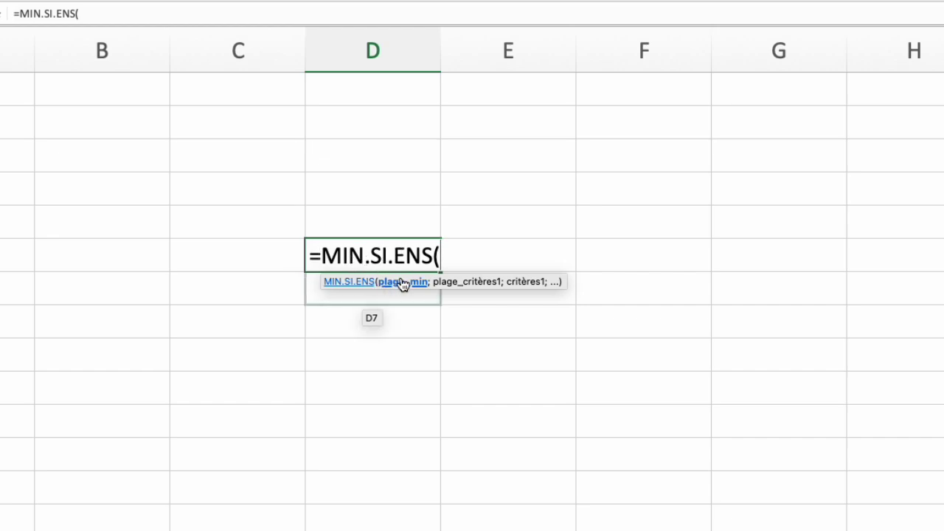
pyautogui.hotkey('ctrl', 'pageup')
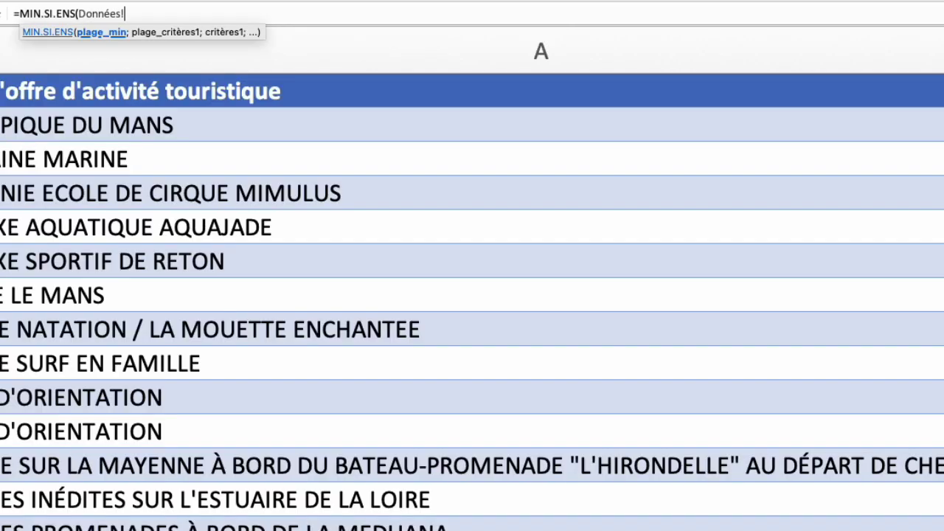
pyautogui.hscroll(5, 784, 120)
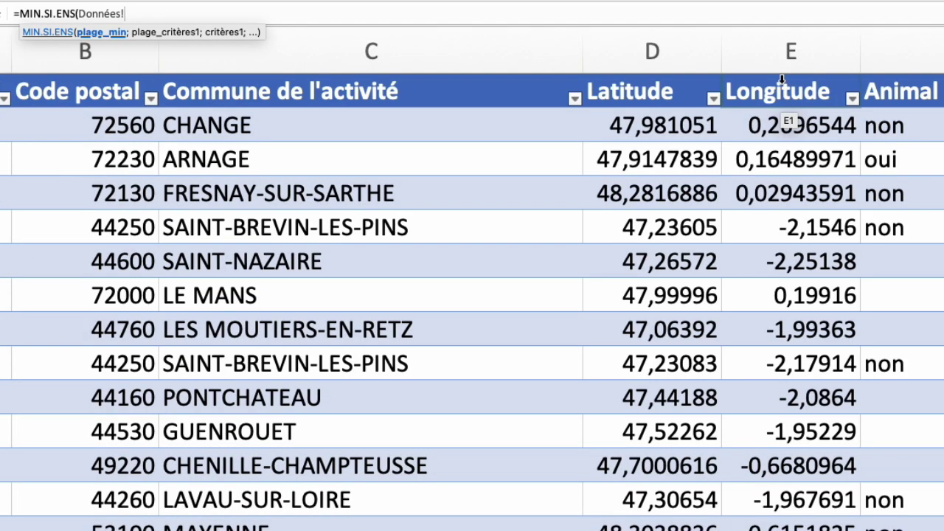
pyautogui.click(782, 79)
pyautogui.write(';')
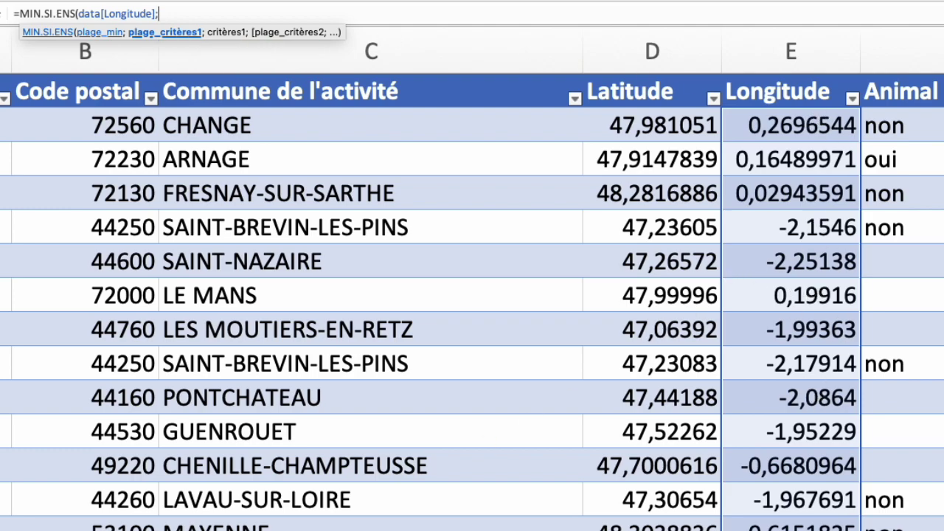
pyautogui.hscroll(-10, 472, 295)
pyautogui.hscroll(-5, 473, 295)
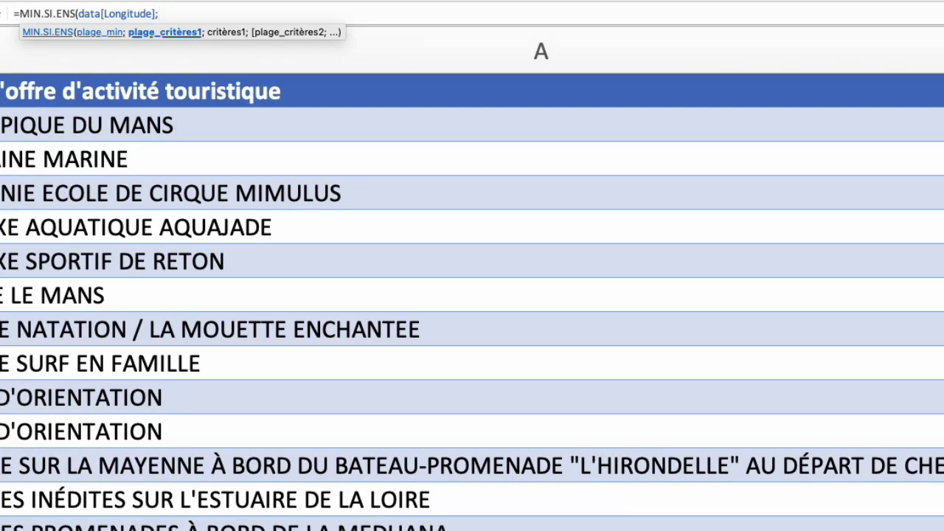
pyautogui.click(176, 76)
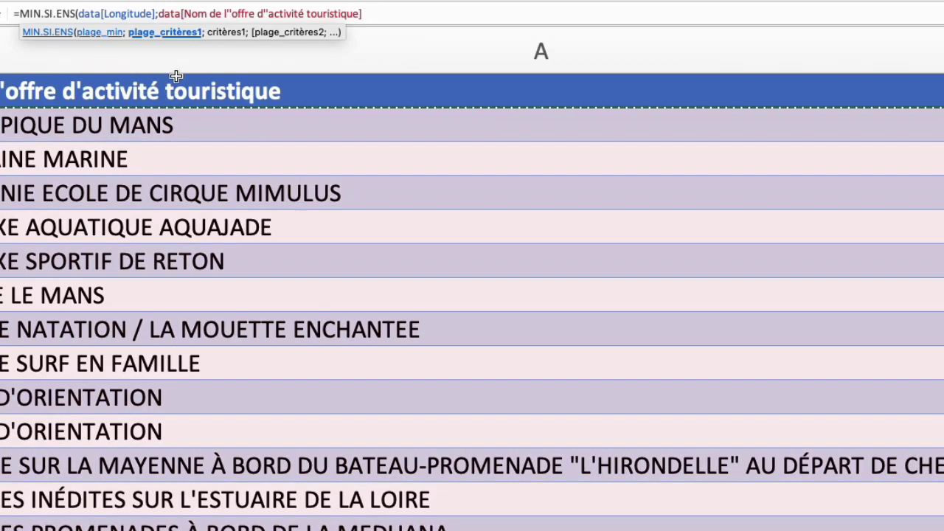
pyautogui.write(';')
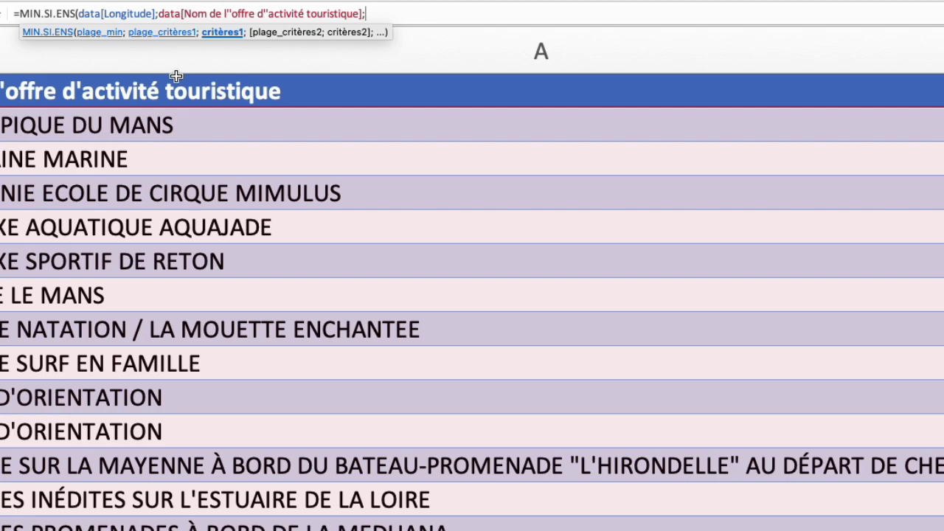
pyautogui.write('"g')
pyautogui.write('olf")')
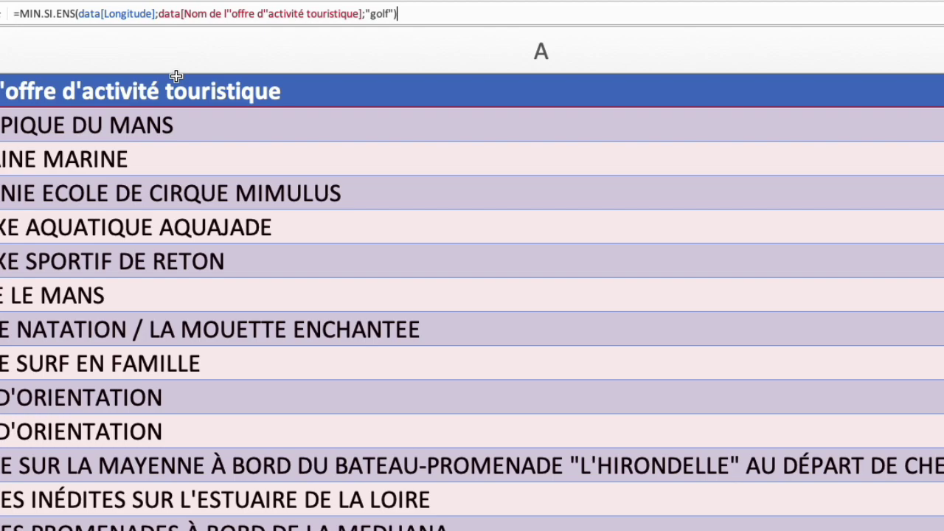
pyautogui.press('Return')
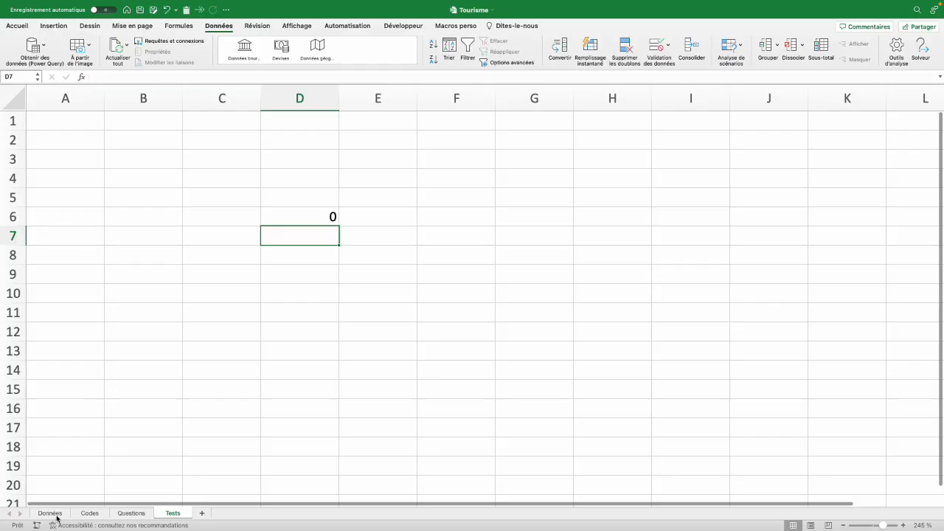
# - Change the D6 criterion to "*golf*" so it returns -2,54484
pyautogui.click(47, 512)
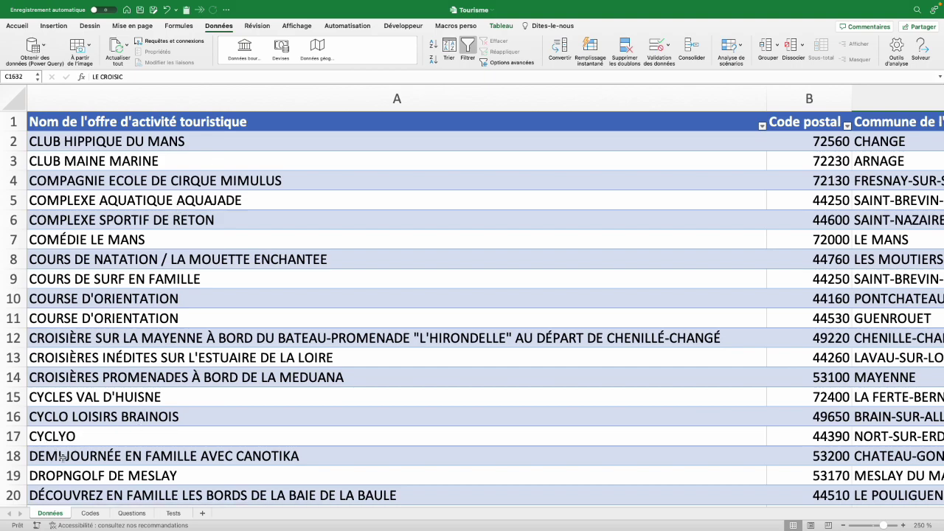
pyautogui.click(148, 514)
pyautogui.click(131, 257)
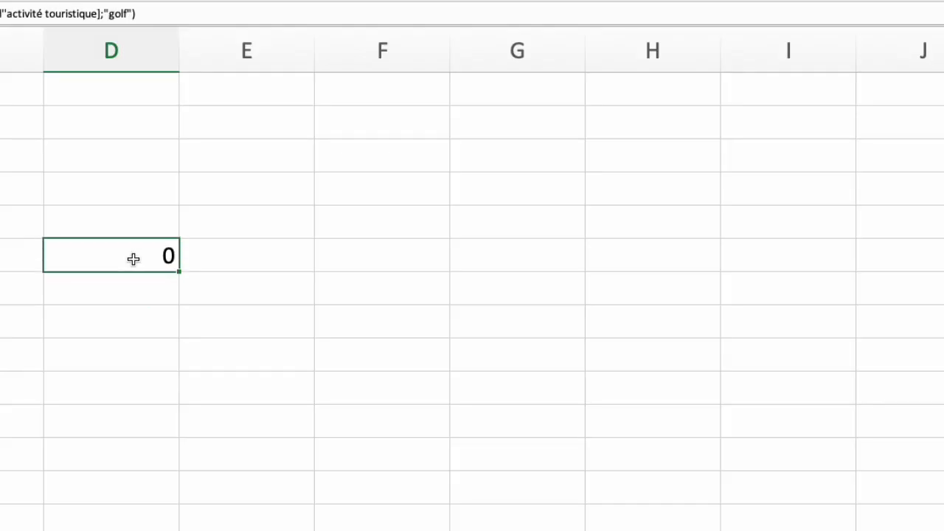
pyautogui.doubleClick(131, 256)
pyautogui.click(792, 256)
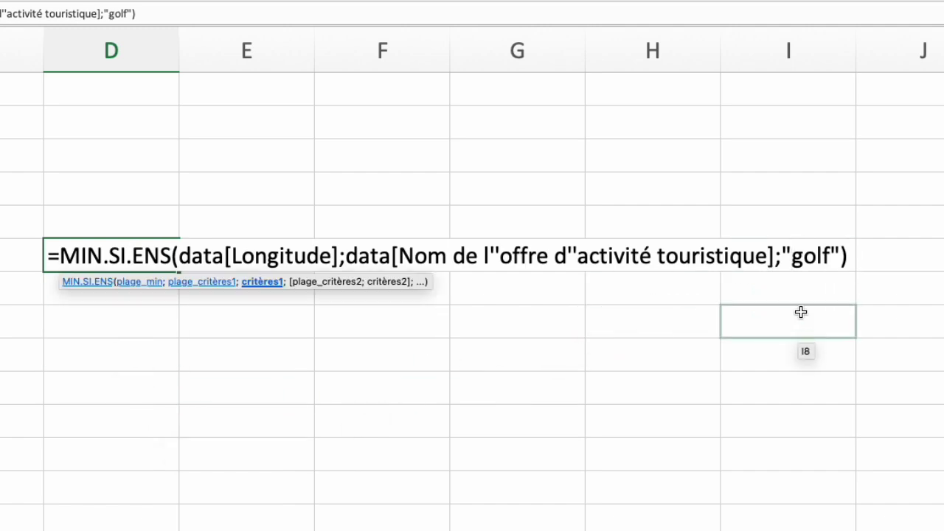
pyautogui.write('*')
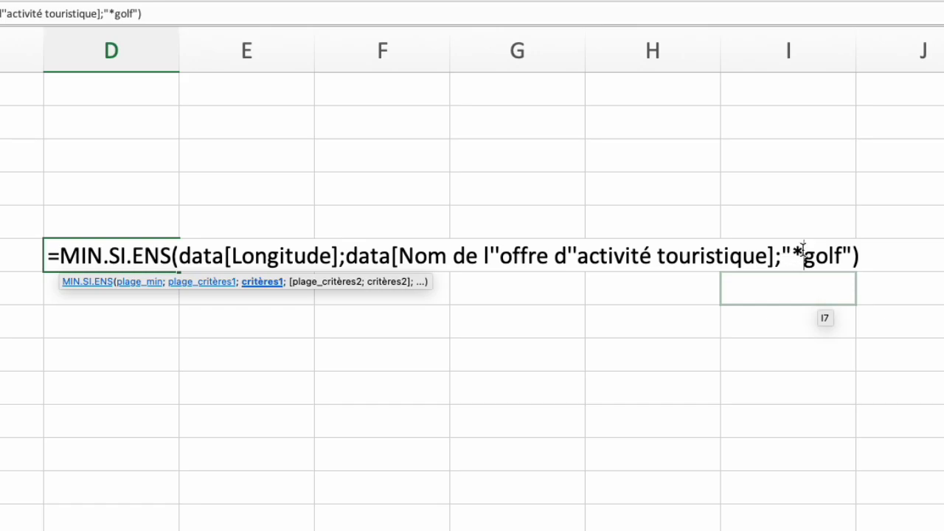
pyautogui.click(843, 256)
pyautogui.write('*')
pyautogui.press('Return')
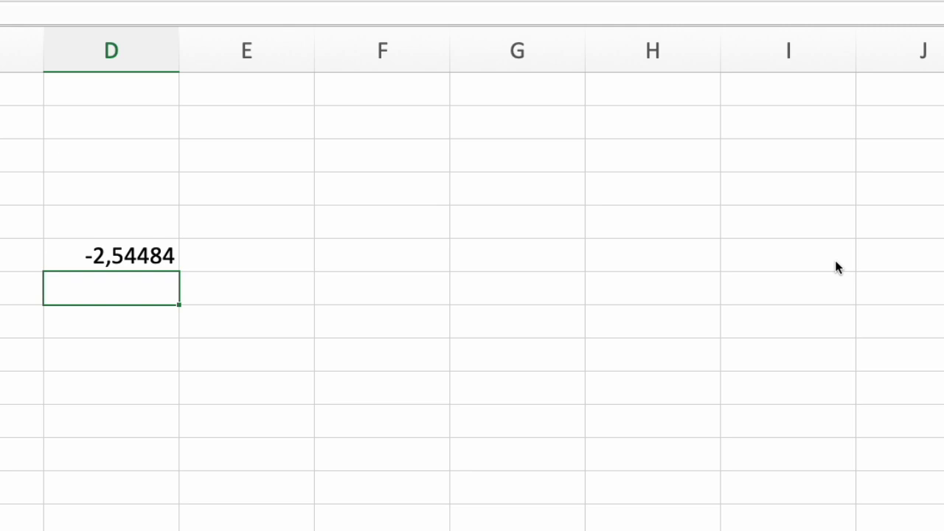
pyautogui.click(120, 307)
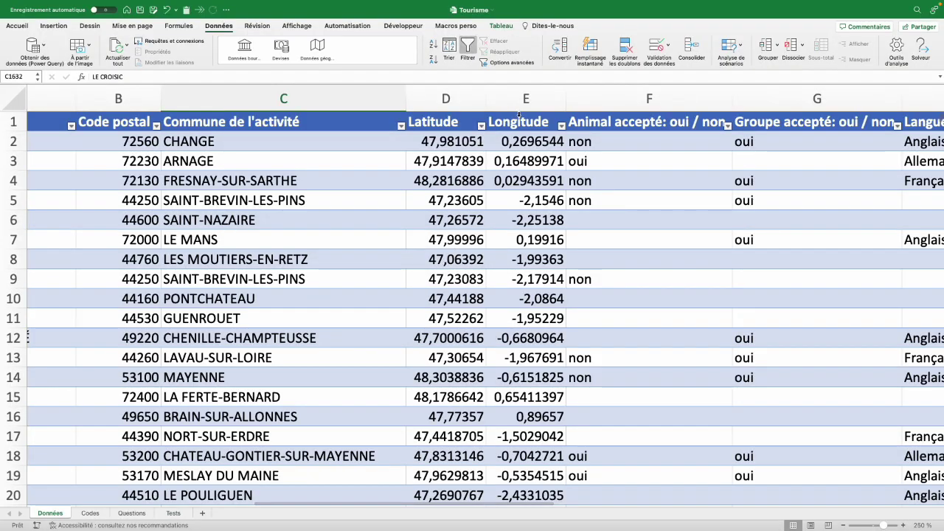
pyautogui.click(520, 113)
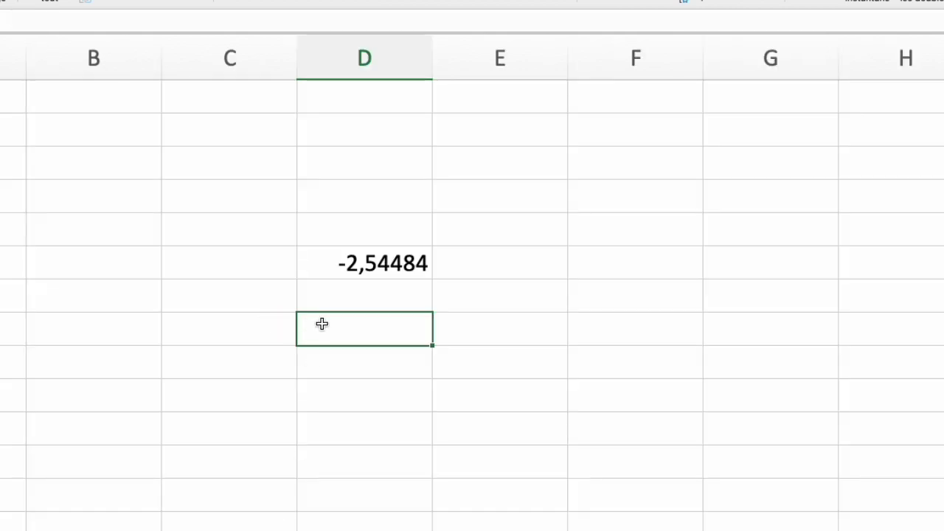
# - Below D6, enter =RECHERCHEX(D6;data[Longitude];data[Commune de l'activité];;0), which returns LE CROISIC
pyautogui.write('=rech')
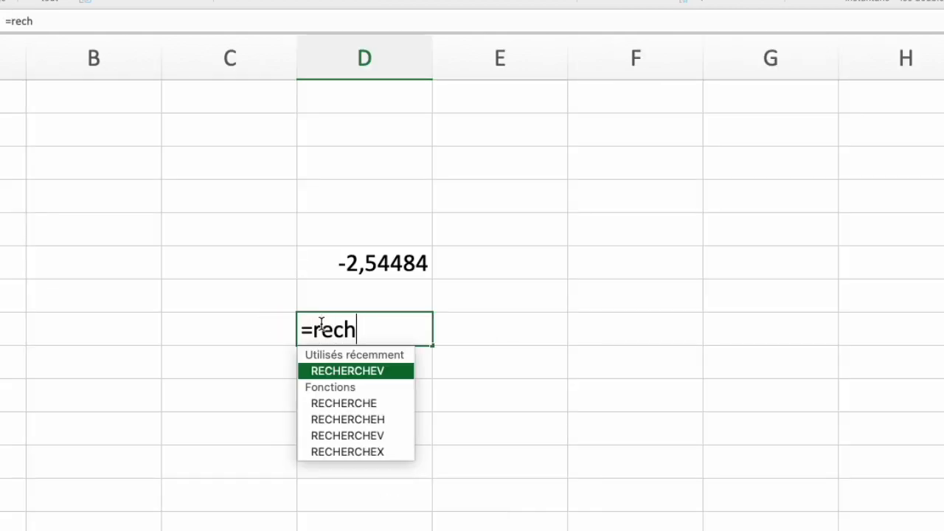
pyautogui.press('Down')
pyautogui.press('Down')
pyautogui.press('Down')
pyautogui.press('Tab')
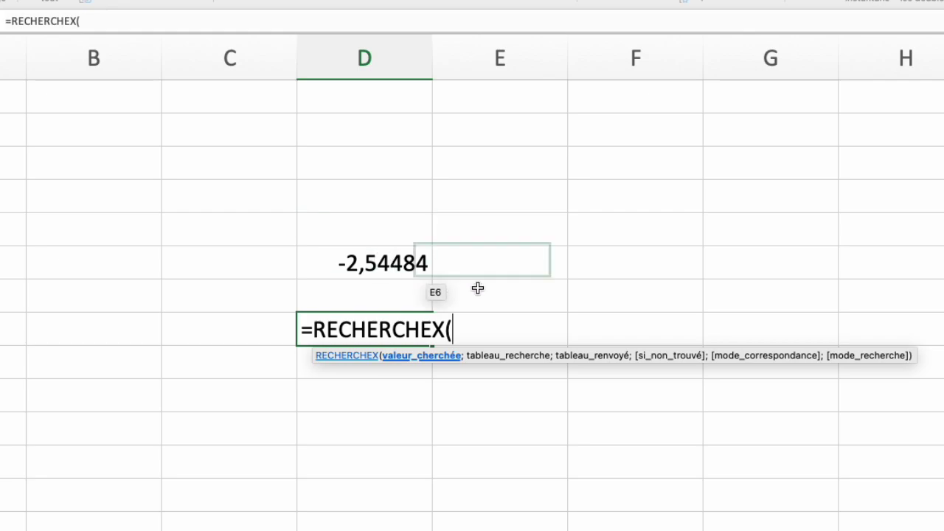
pyautogui.click(389, 270)
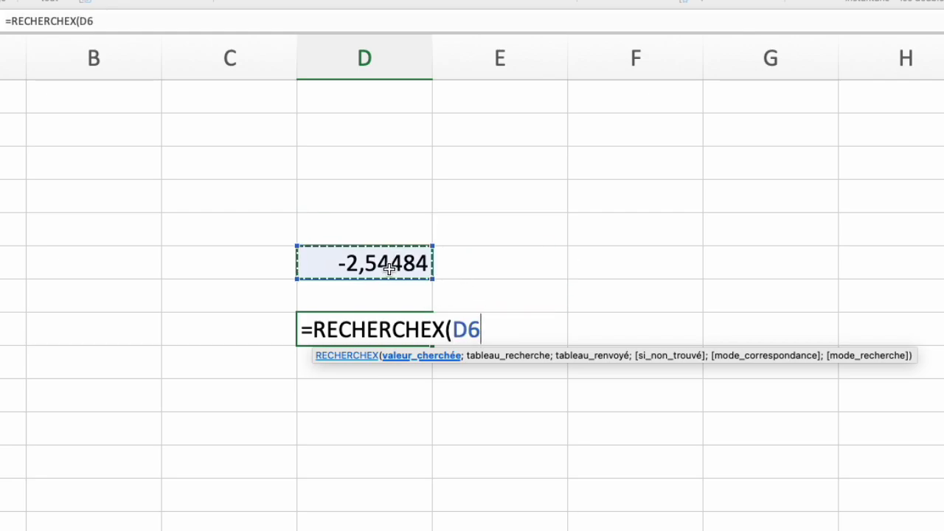
pyautogui.write(';')
pyautogui.hotkey('ctrl', 'pagedown')
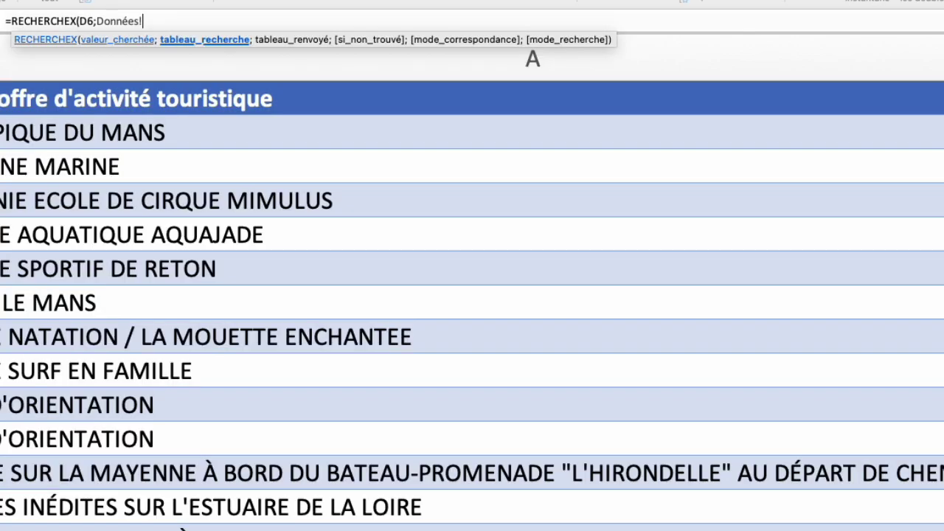
pyautogui.hscroll(5, 819, 88)
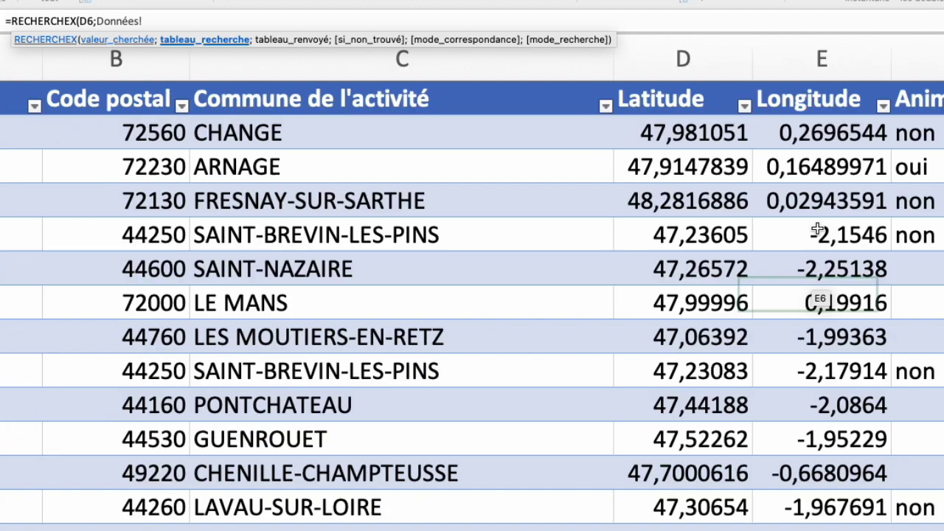
pyautogui.click(818, 90)
pyautogui.write(';')
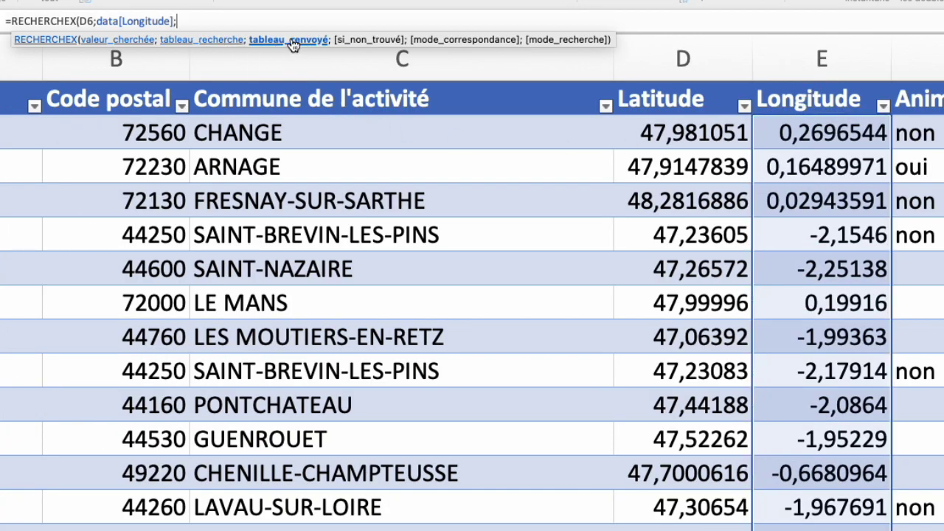
pyautogui.click(294, 87)
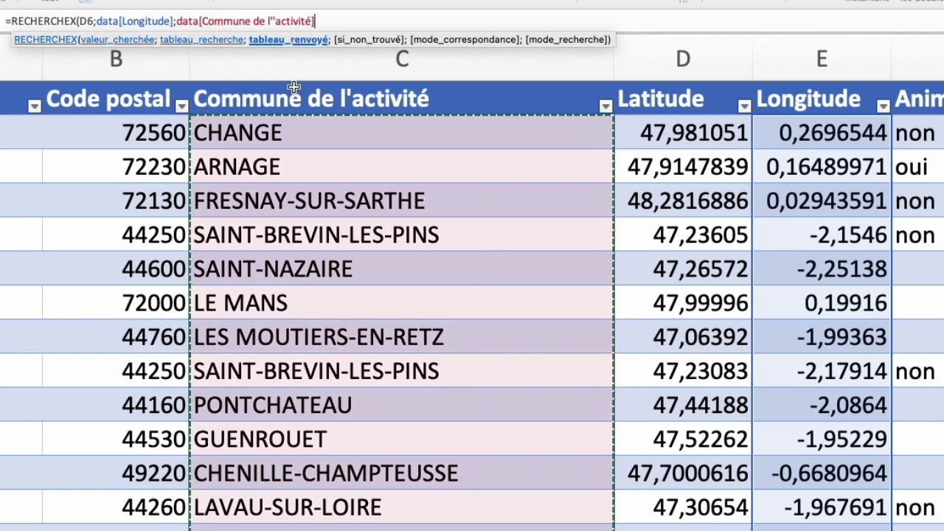
pyautogui.write(';')
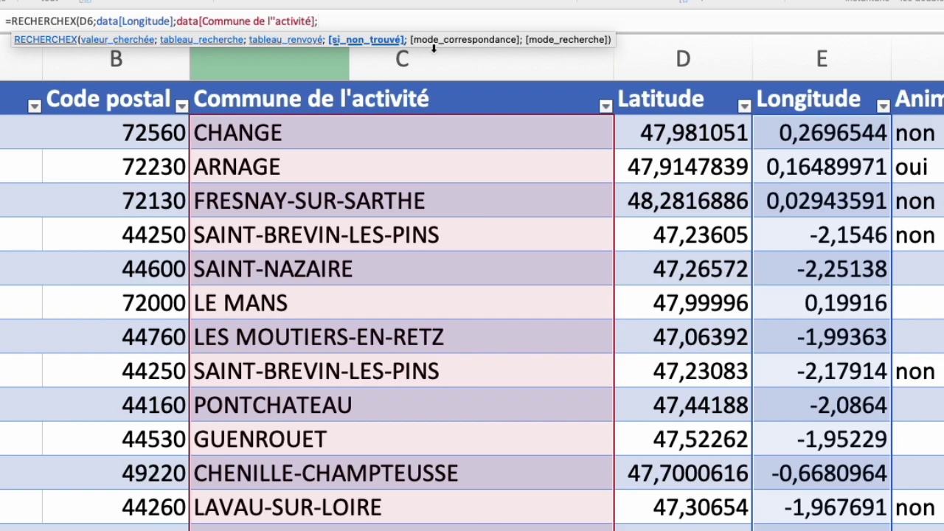
pyautogui.write(';')
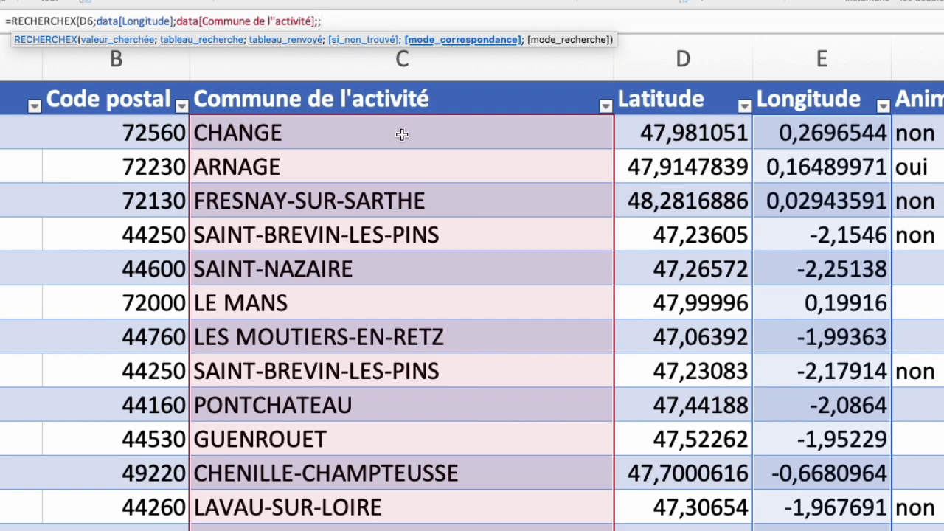
pyautogui.write('0)')
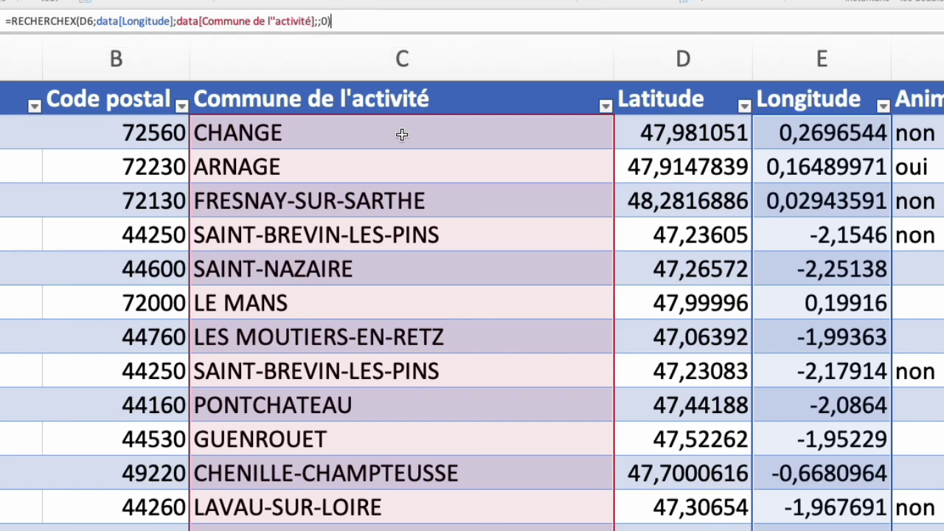
pyautogui.press('Return')
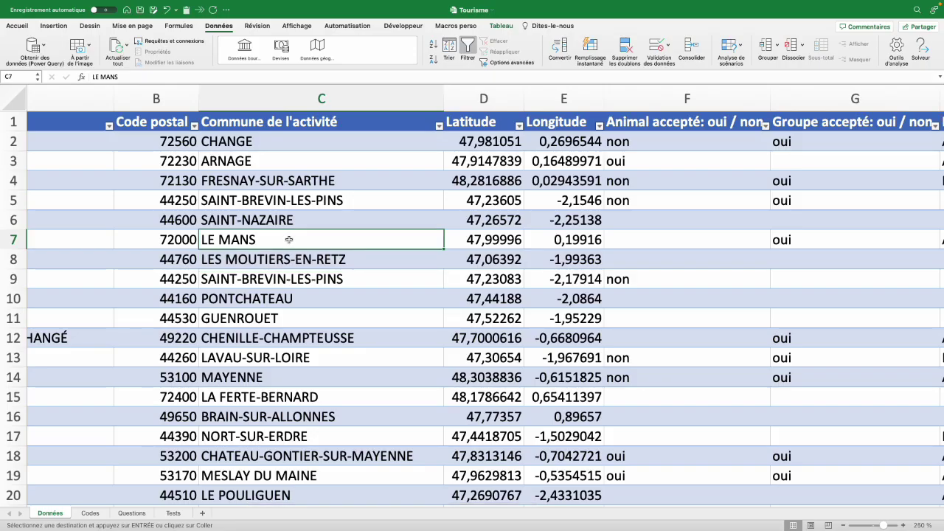
# - Create a pivot table from the data table on new sheet Feuil3, with Commune de l'activité as rows
pyautogui.click(53, 26)
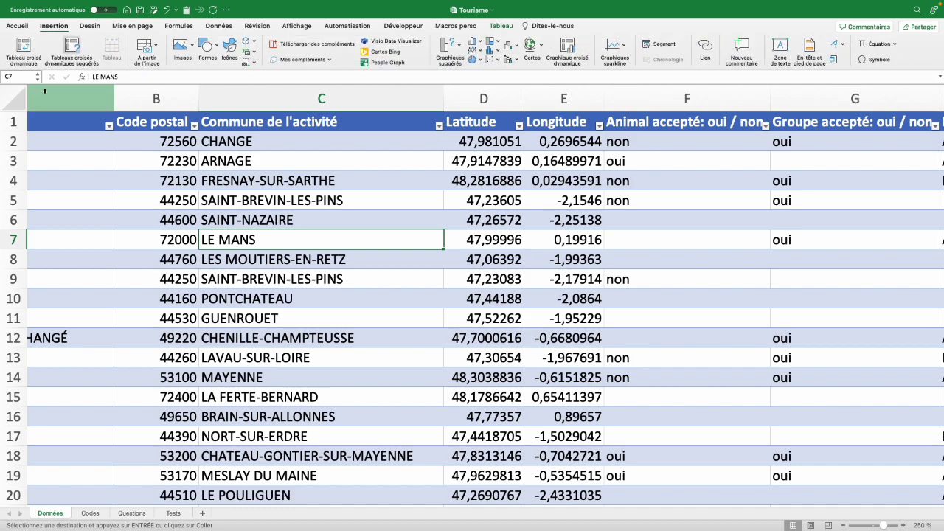
pyautogui.click(25, 47)
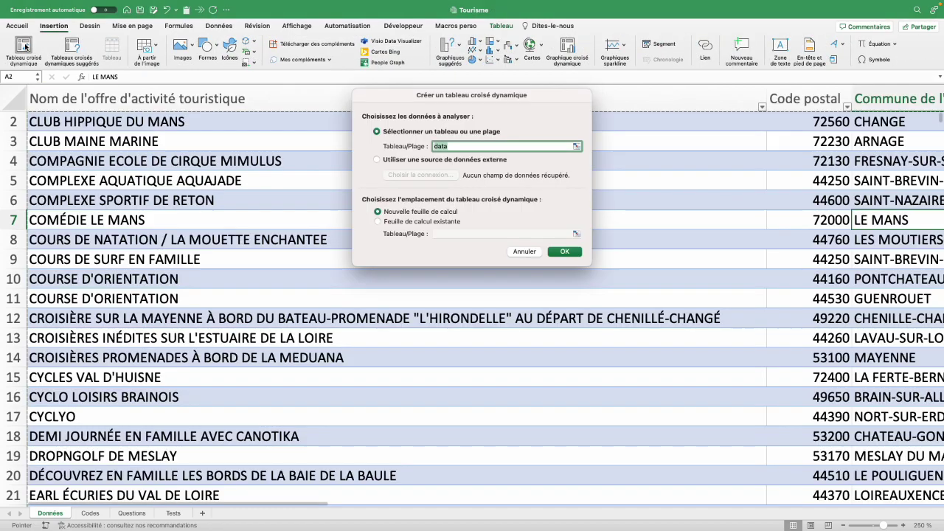
pyautogui.click(452, 146)
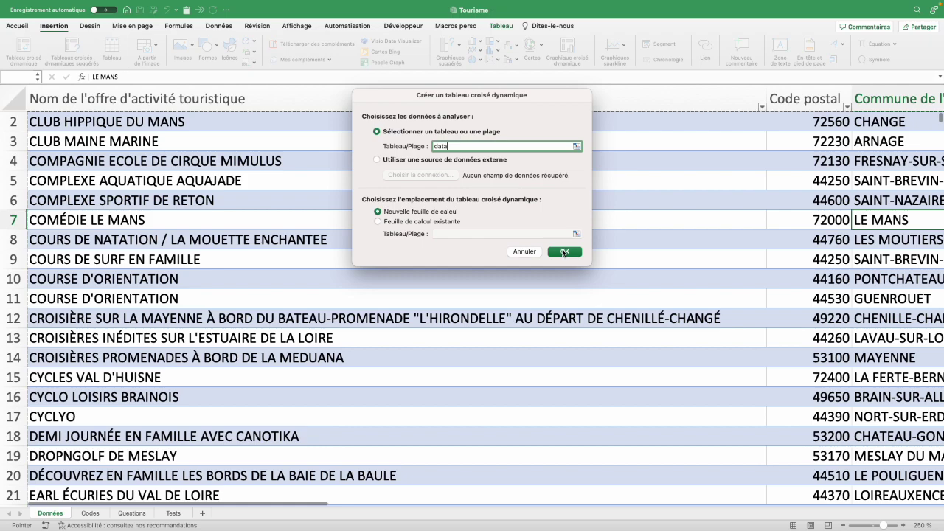
pyautogui.click(566, 252)
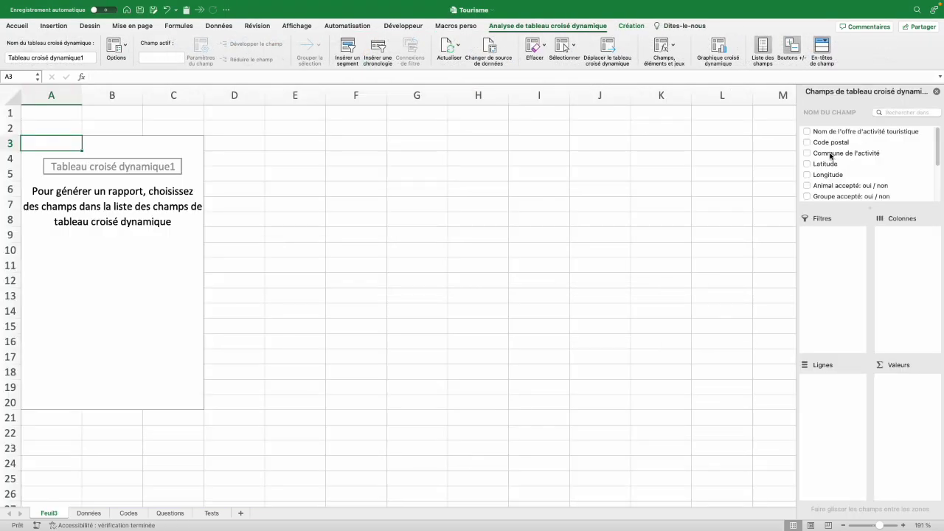
pyautogui.moveTo(830, 156); pyautogui.dragTo(837, 413)
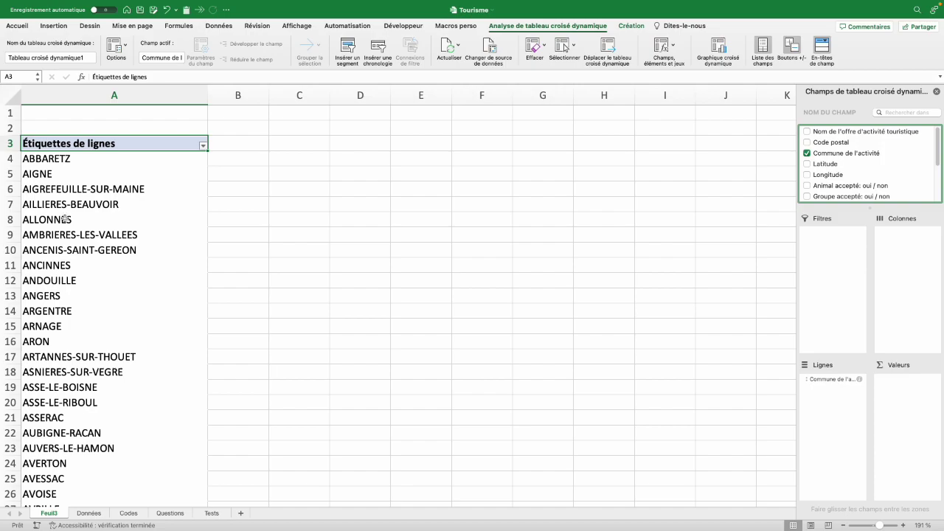
# - Count Nom de l'offre d'activité touristique per commune in the pivot values, e.g. ANGERS 60
pyautogui.click(109, 222)
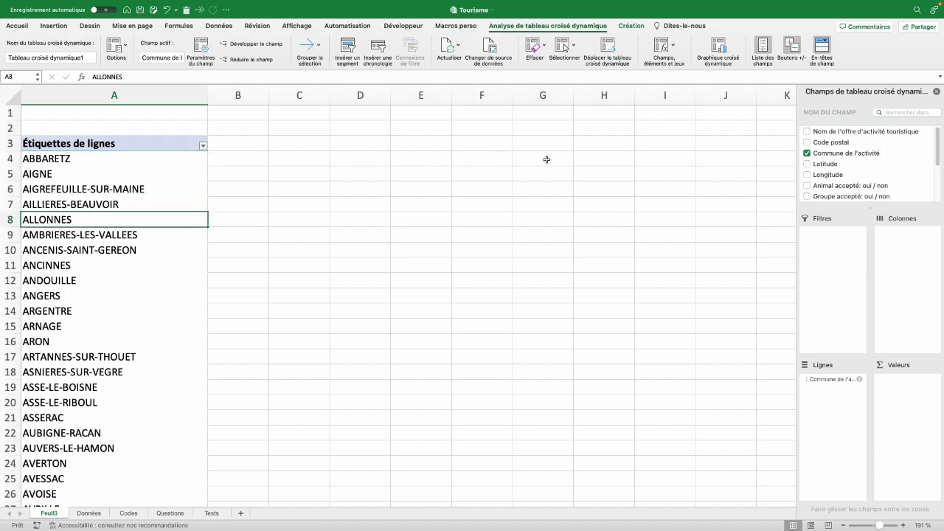
pyautogui.click(831, 133)
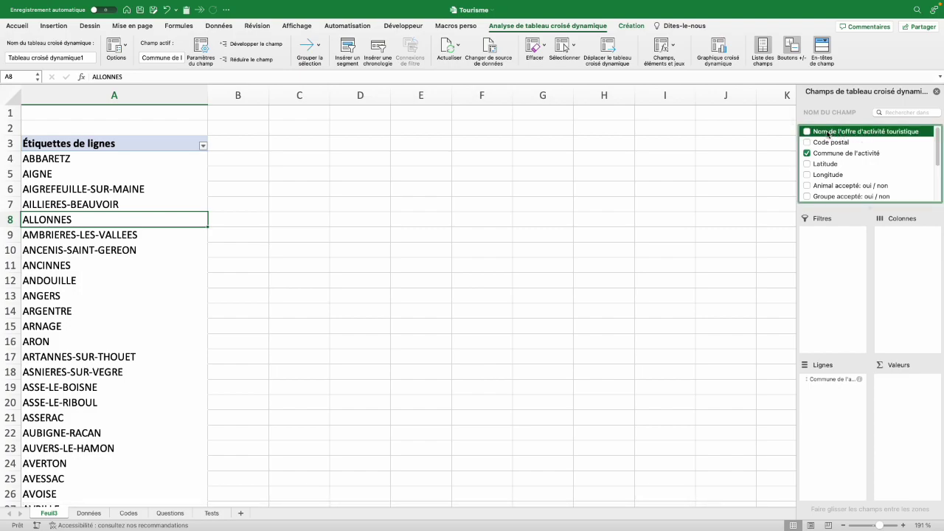
pyautogui.moveTo(828, 133); pyautogui.dragTo(904, 417)
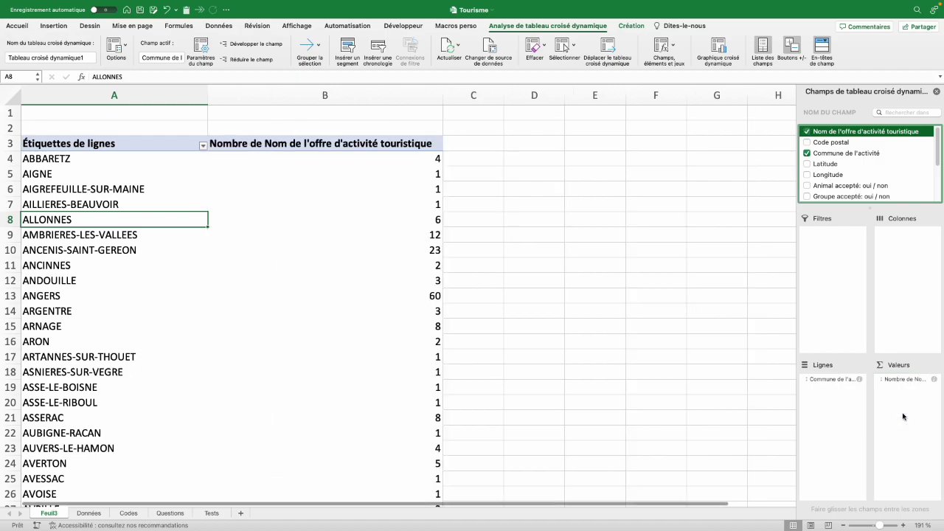
pyautogui.moveTo(179, 221); pyautogui.dragTo(376, 219)
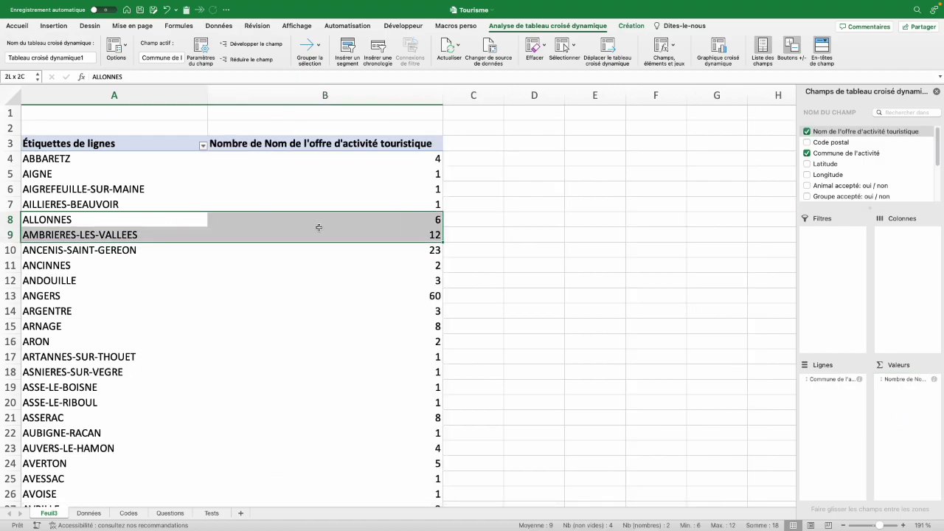
pyautogui.click(403, 250)
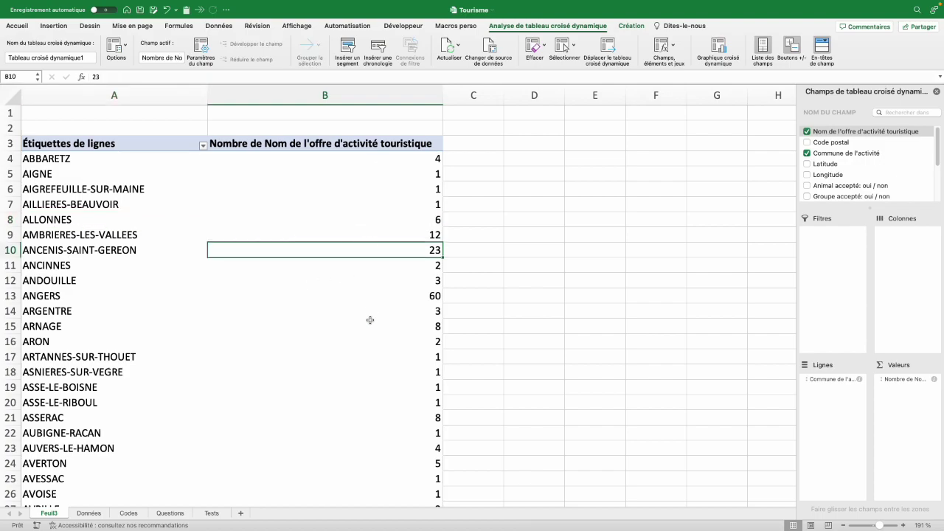
pyautogui.click(219, 26)
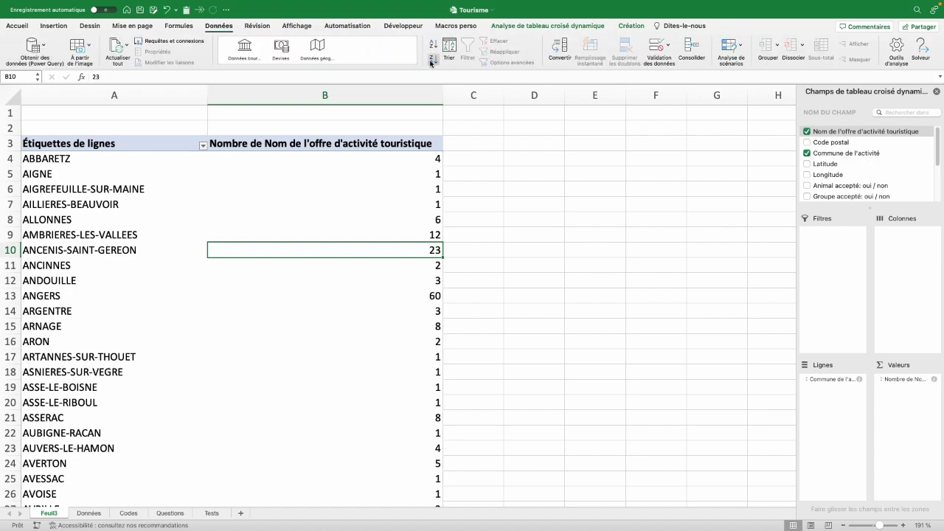
# - Sort communes by offer count from largest to smallest, putting PORNIC first at 194
pyautogui.rightClick(363, 219)
pyautogui.moveTo(381, 281)
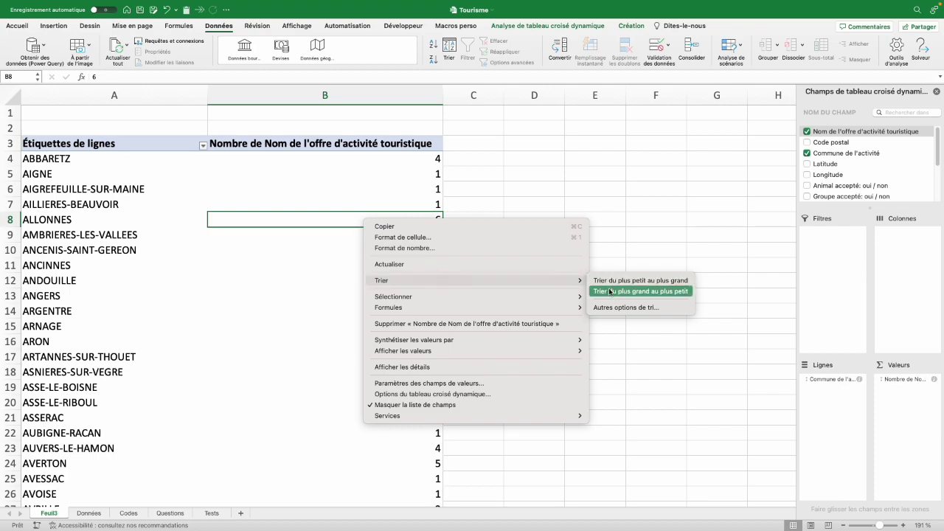
pyautogui.click(609, 291)
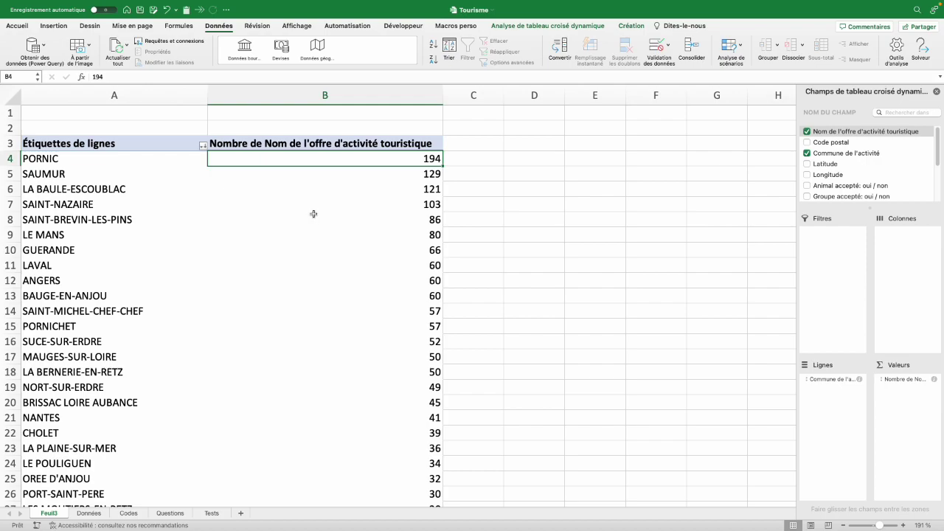
pyautogui.click(526, 28)
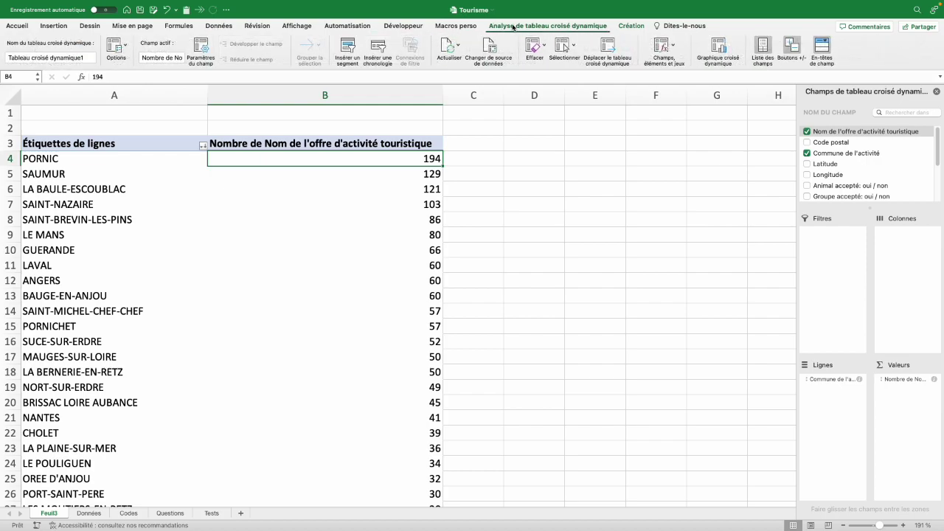
# - Add a Code Département slicer to the pivot, test it on ML, then clear its filter
pyautogui.click(348, 55)
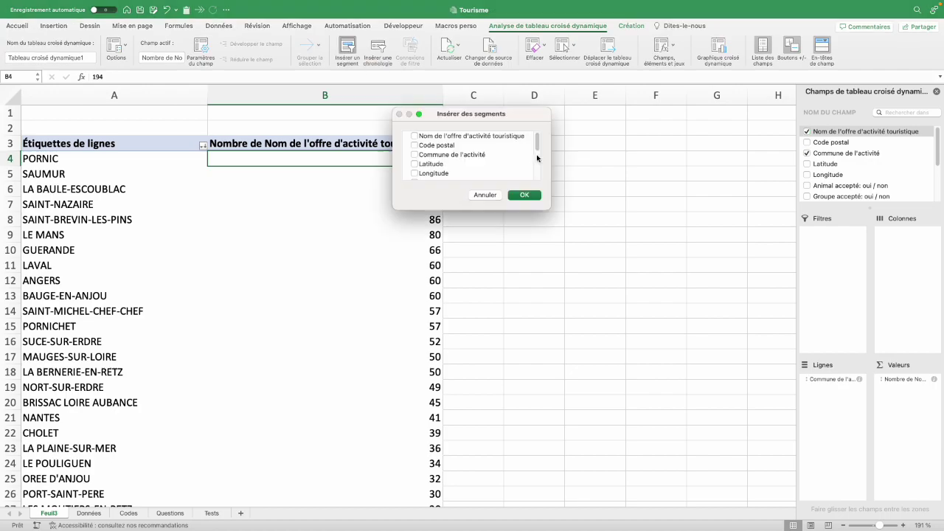
pyautogui.moveTo(549, 207); pyautogui.dragTo(551, 323)
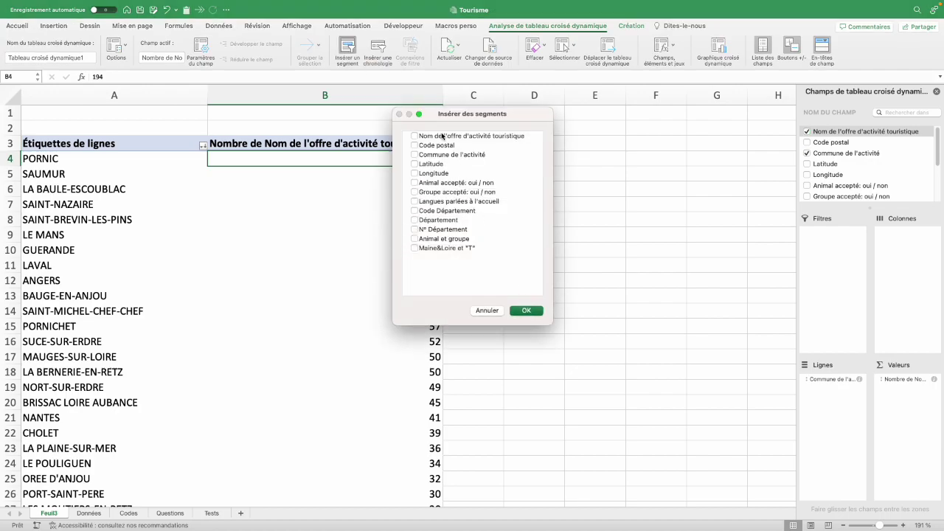
pyautogui.click(415, 212)
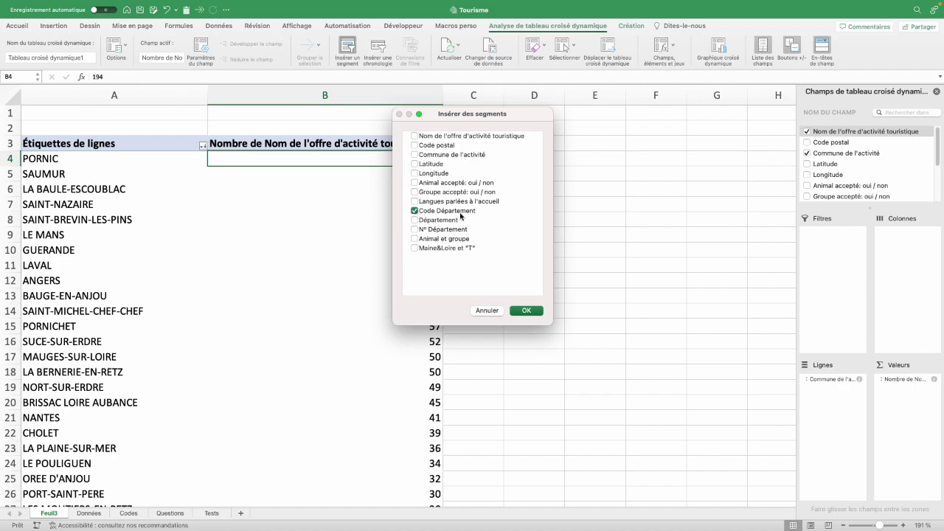
pyautogui.click(526, 311)
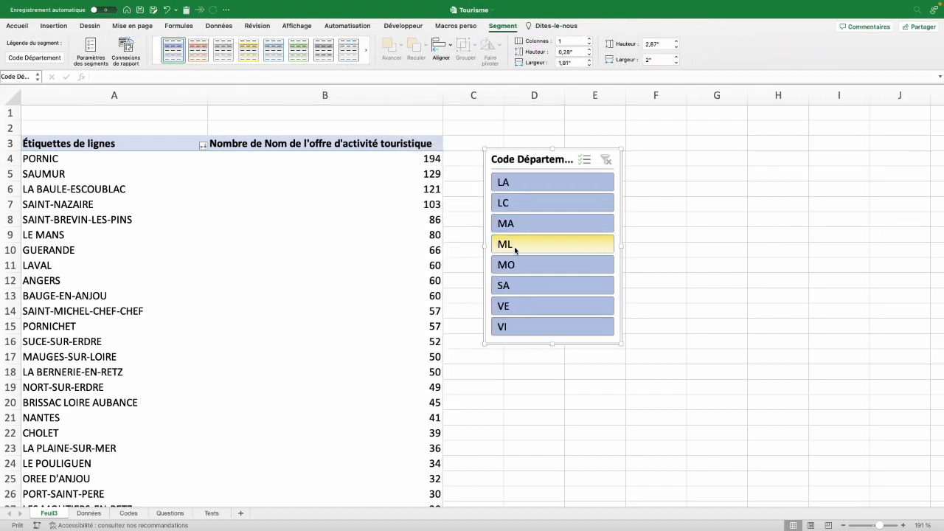
pyautogui.click(522, 249)
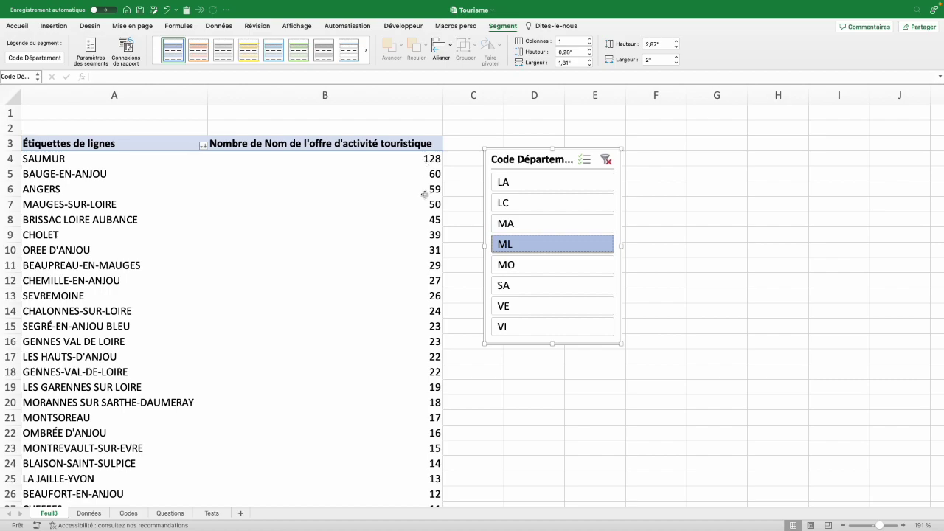
pyautogui.click(606, 159)
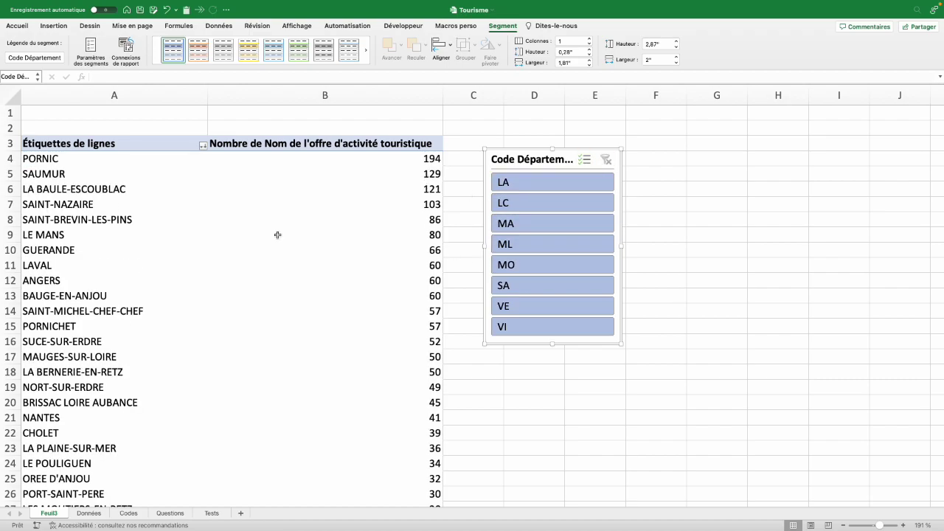
# - Break SAUMUR down by Code Département, showing ML 128 and VI 1
pyautogui.doubleClick(95, 173)
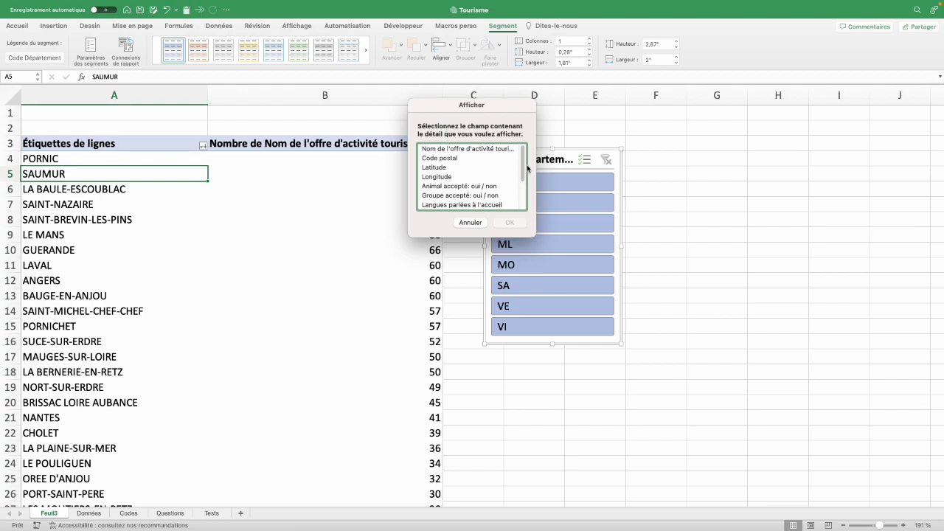
pyautogui.scroll(-1, 443, 184)
pyautogui.scroll(-4, 440, 177)
pyautogui.click(440, 169)
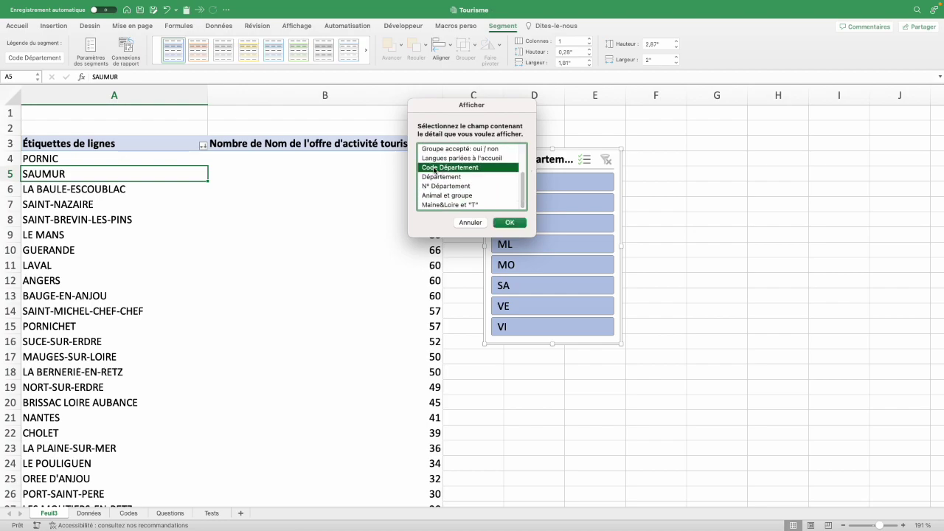
pyautogui.click(516, 224)
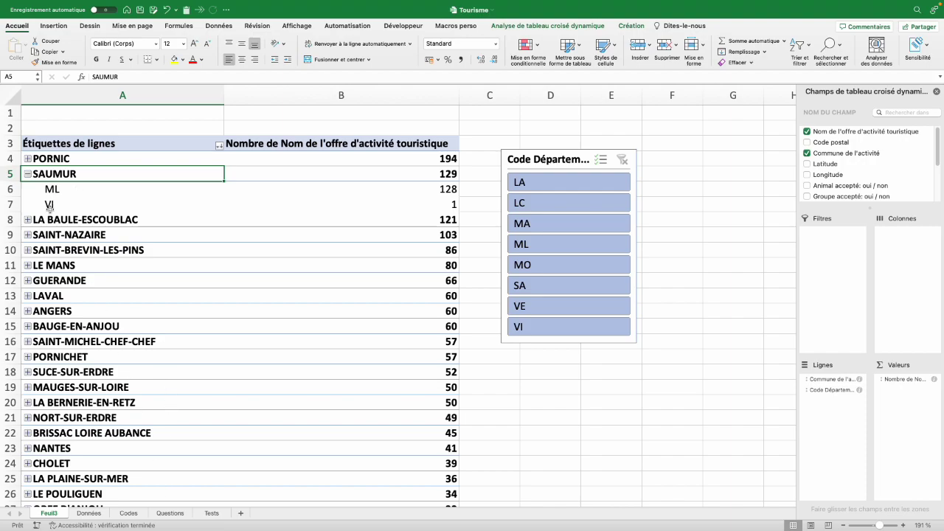
pyautogui.click(129, 512)
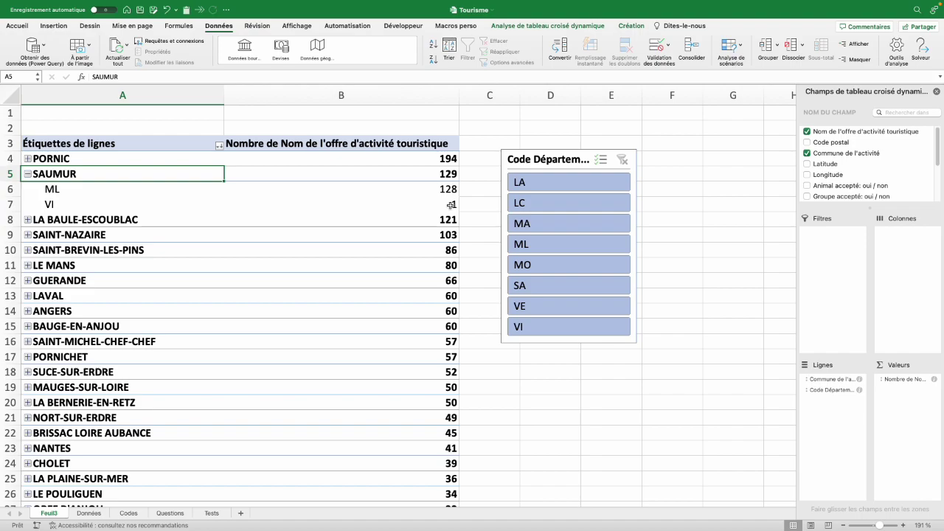
# - Drill into SAUMUR's VI count to list its single equestrian-centre row, postcode 49400, on Feuil4
pyautogui.doubleClick(451, 205)
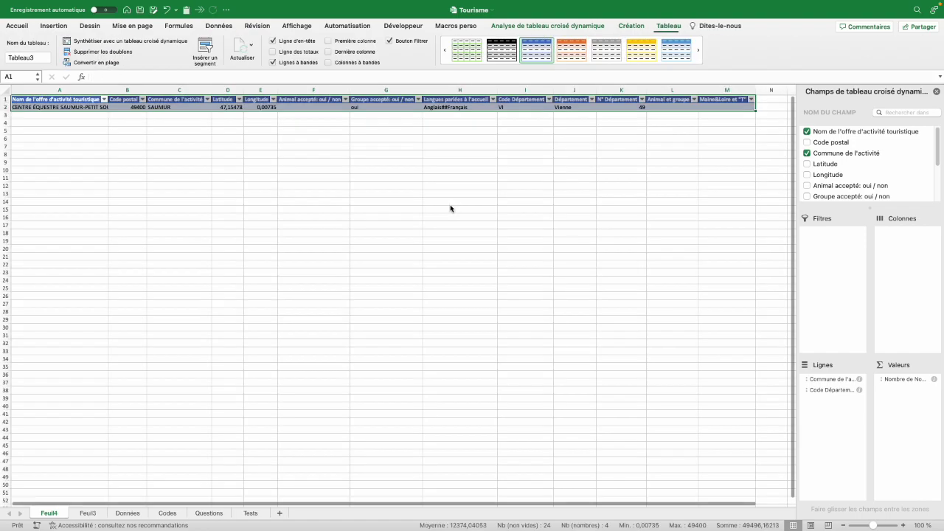
pyautogui.scroll(5, 356, 191)
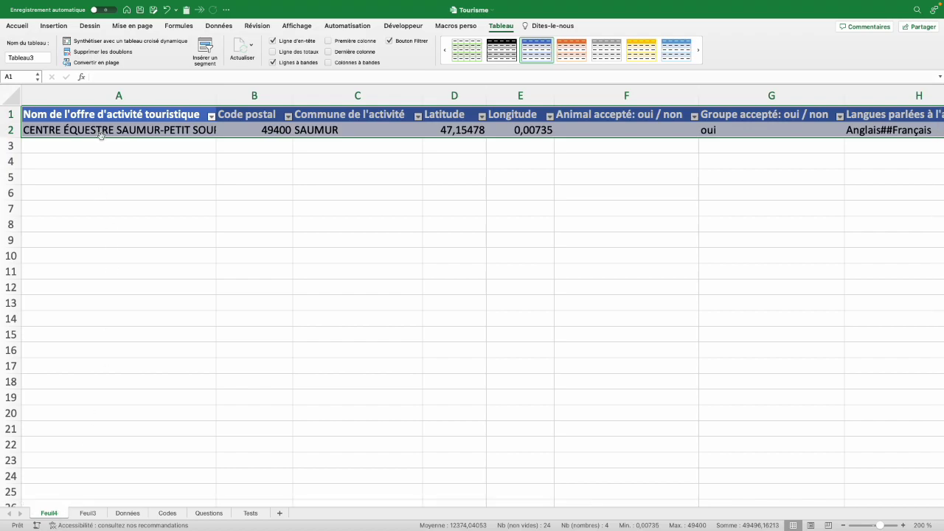
pyautogui.click(265, 131)
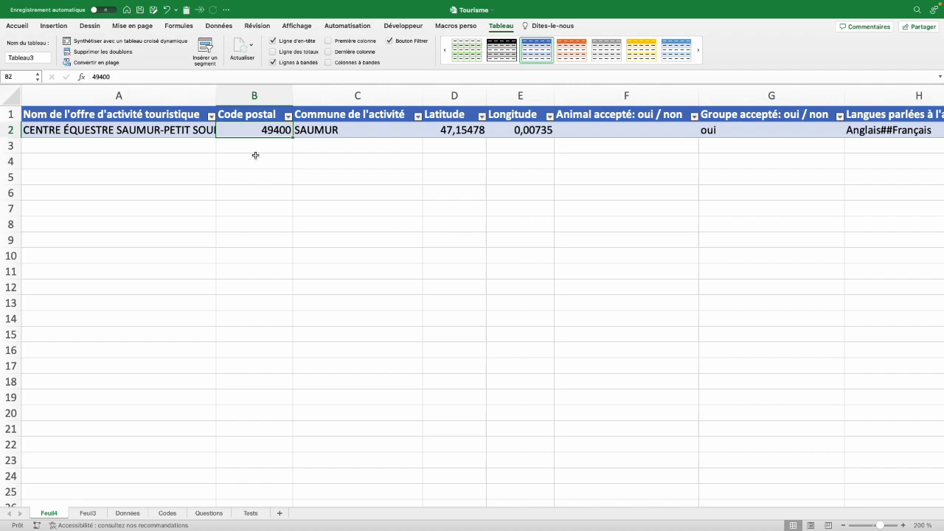
pyautogui.click(210, 513)
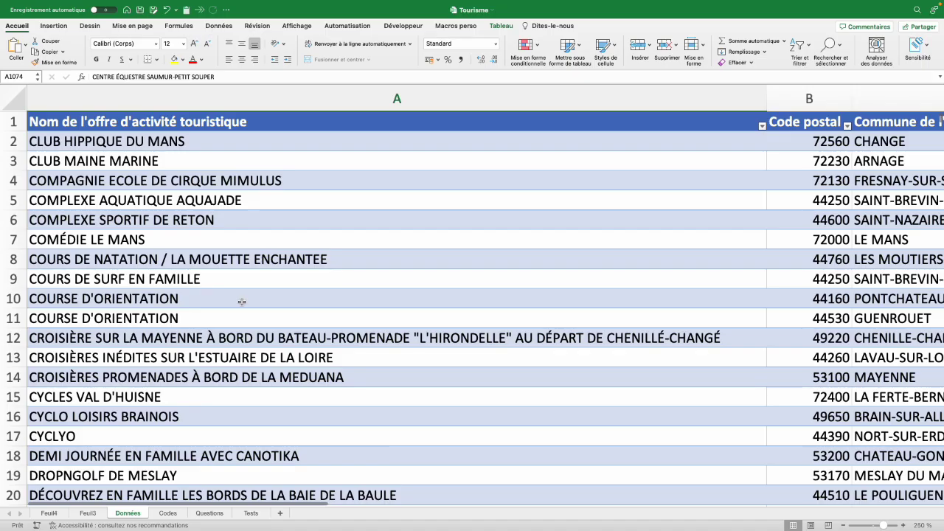
# - Return to the Données sheet and select a cell in the activity table
pyautogui.click(242, 302)
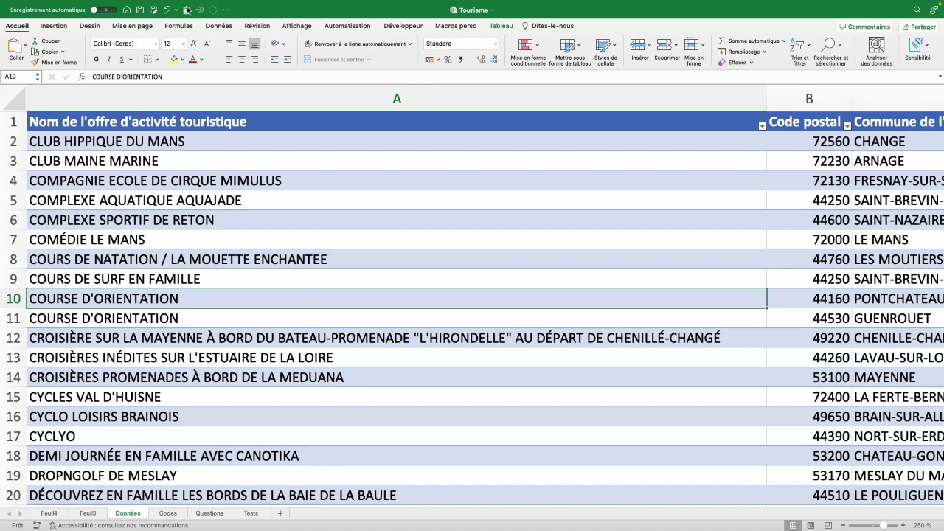
# - Build a Feuil5 pivot counting offer names with Département as rows and Animal accepté as columns
pyautogui.click(53, 25)
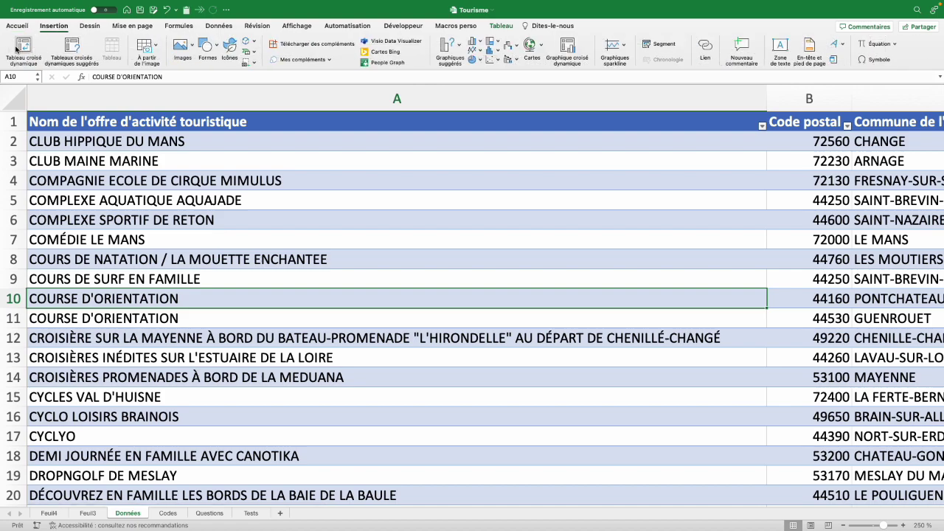
pyautogui.click(16, 51)
pyautogui.click(566, 252)
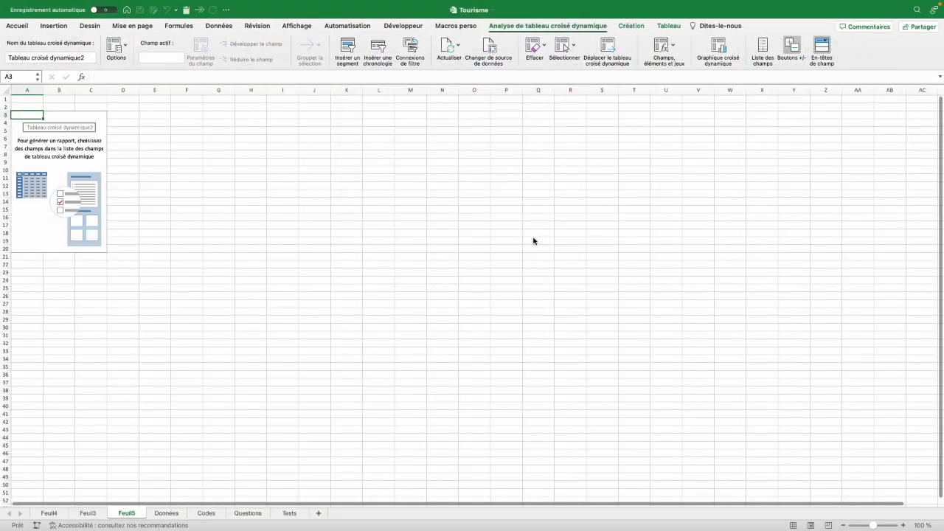
pyautogui.scroll(-10, 870, 162)
pyautogui.moveTo(832, 164); pyautogui.dragTo(833, 380)
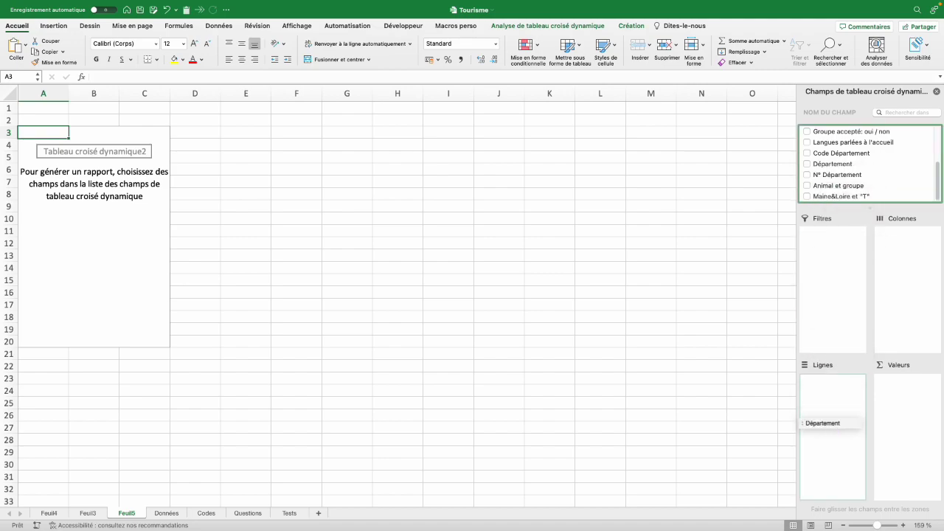
pyautogui.scroll(2, 163, 270)
pyautogui.moveTo(826, 150)
pyautogui.mouseDown()
pyautogui.moveTo(921, 246)
pyautogui.moveTo(915, 286)
pyautogui.mouseUp()
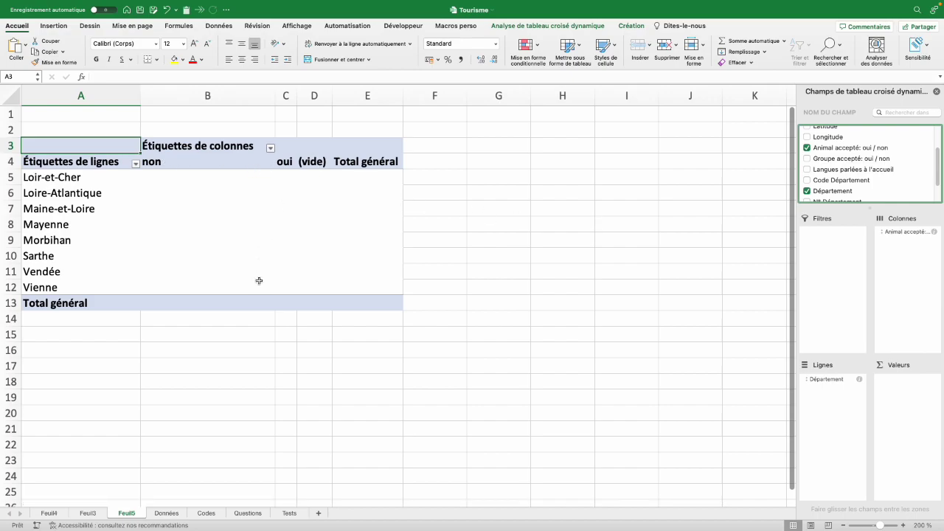
pyautogui.scroll(3, 834, 144)
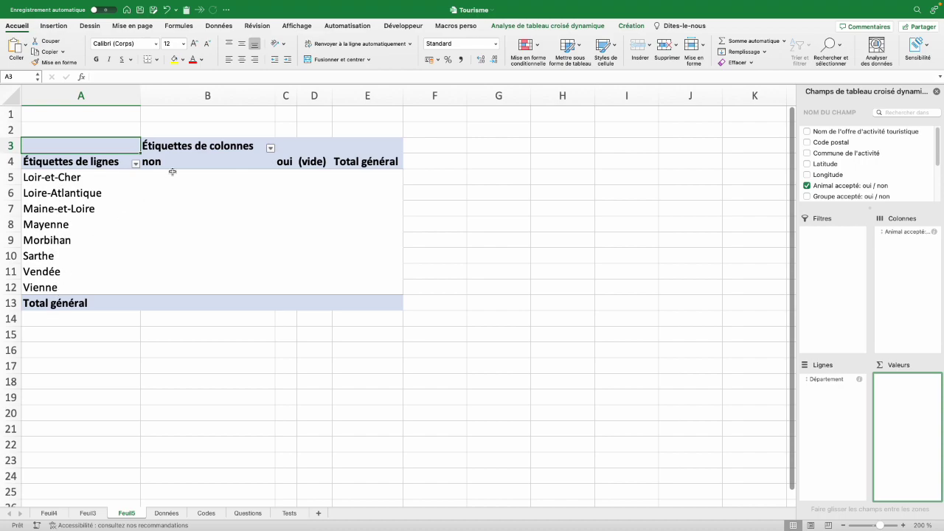
pyautogui.click(853, 133)
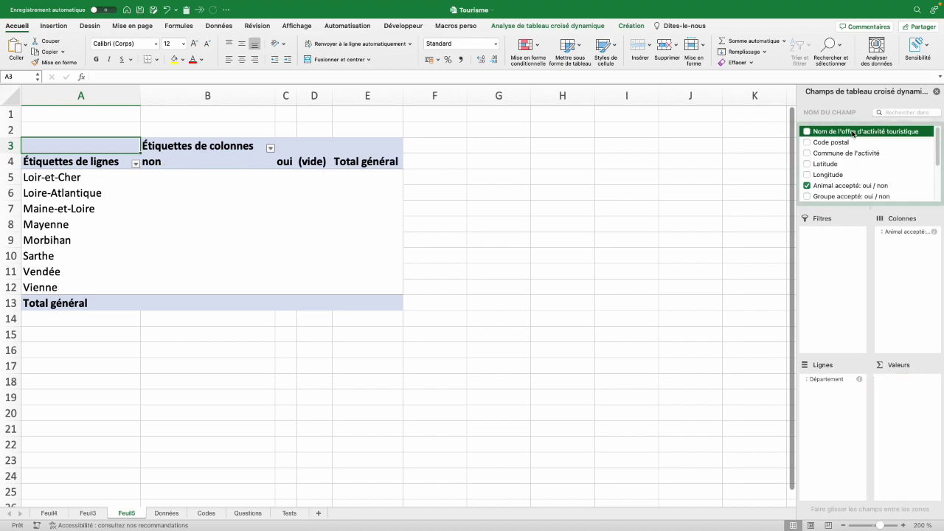
pyautogui.moveTo(832, 132); pyautogui.dragTo(910, 394)
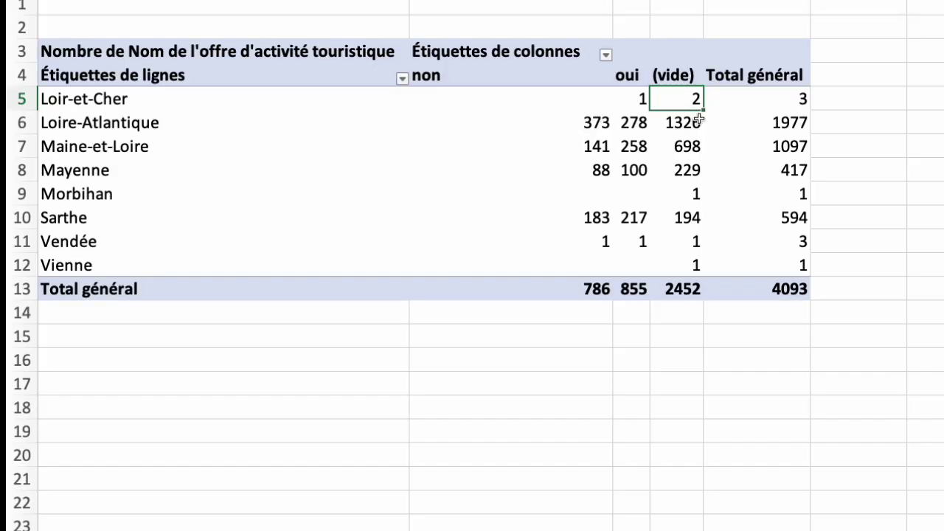
# - Show the Animal accepté counts as % of row total: 19,20% non, 20,89% oui, 59,91% blank
pyautogui.click(580, 126)
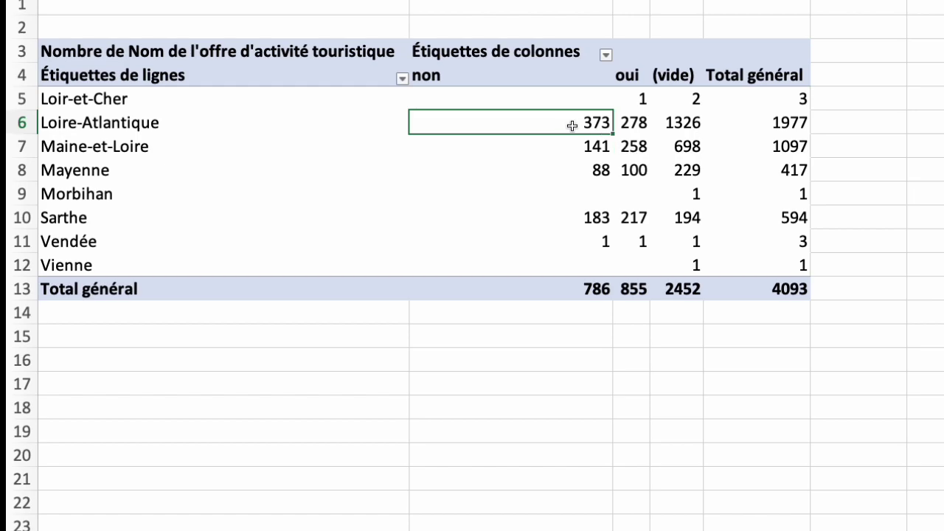
pyautogui.rightClick(572, 127)
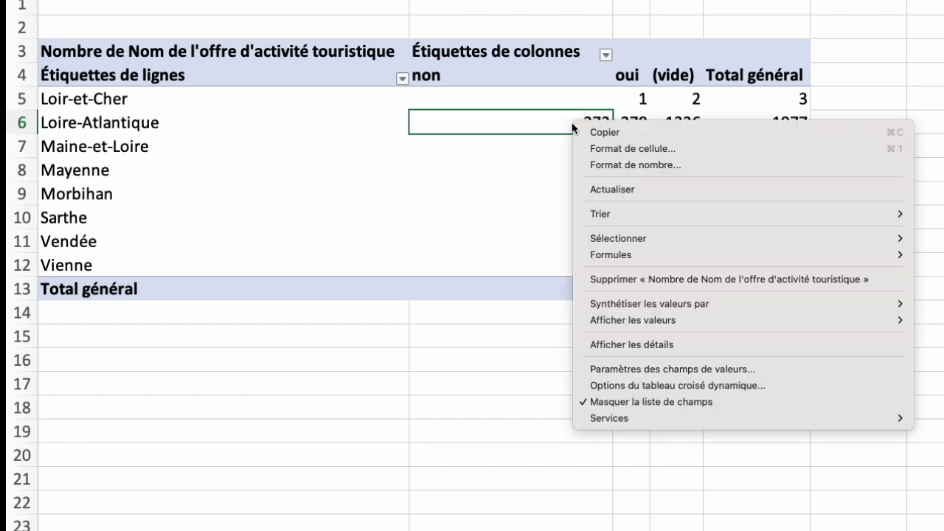
pyautogui.click(644, 374)
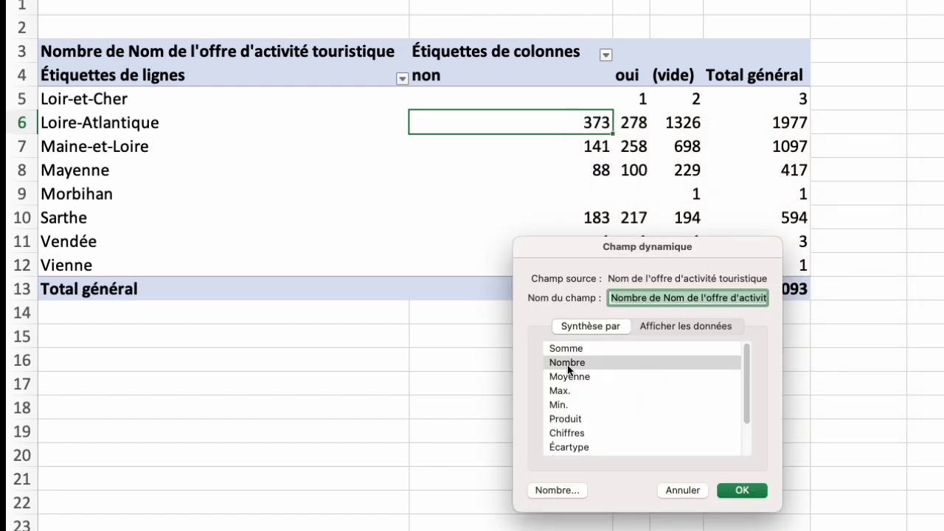
pyautogui.click(570, 368)
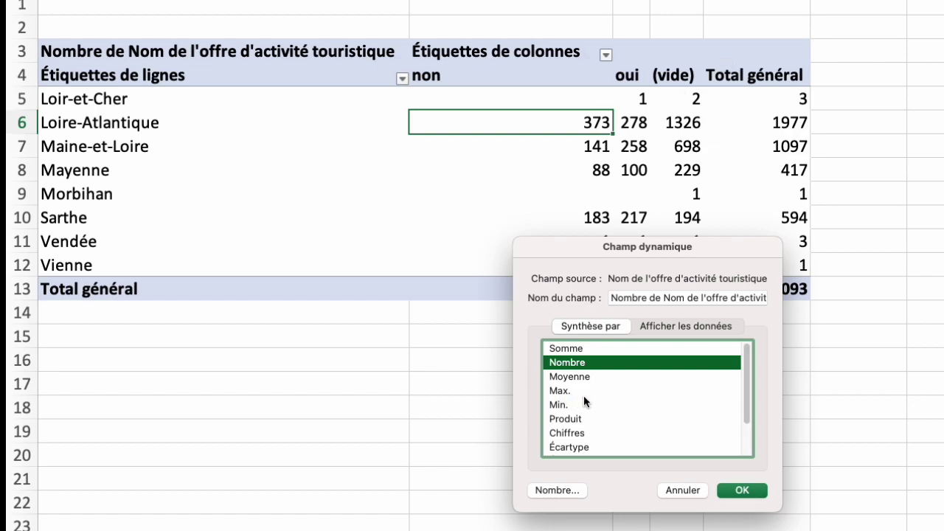
pyautogui.click(670, 328)
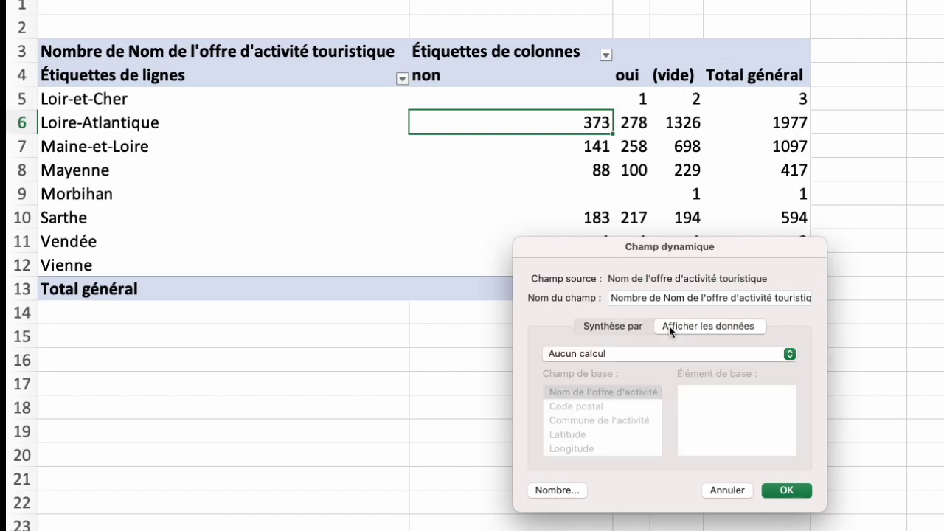
pyautogui.click(640, 355)
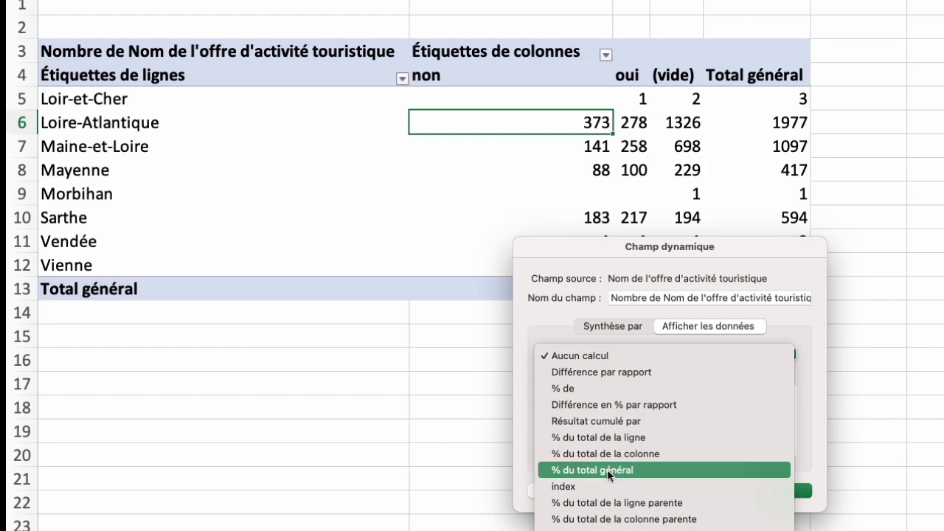
pyautogui.click(589, 437)
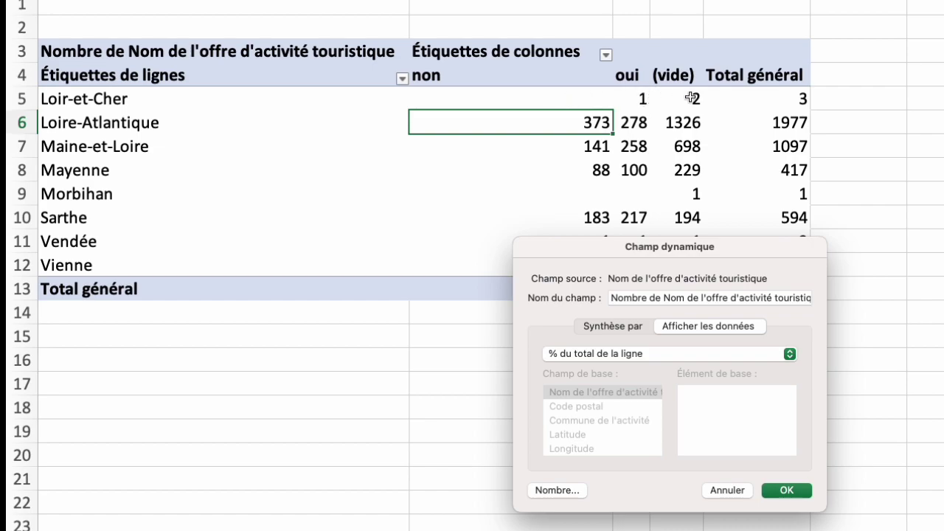
pyautogui.click(787, 490)
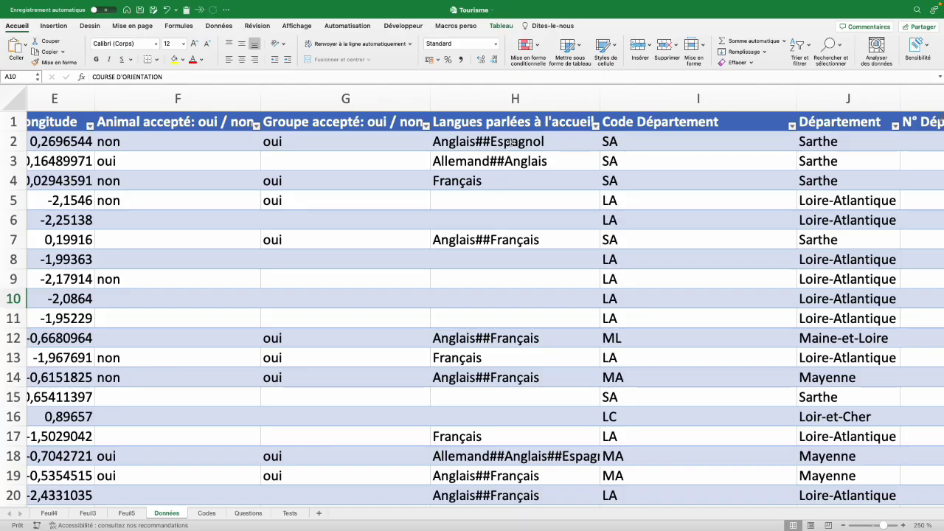
# - Inspect the ##-joined language lists in column H, such as cells H2 and H18
pyautogui.click(508, 100)
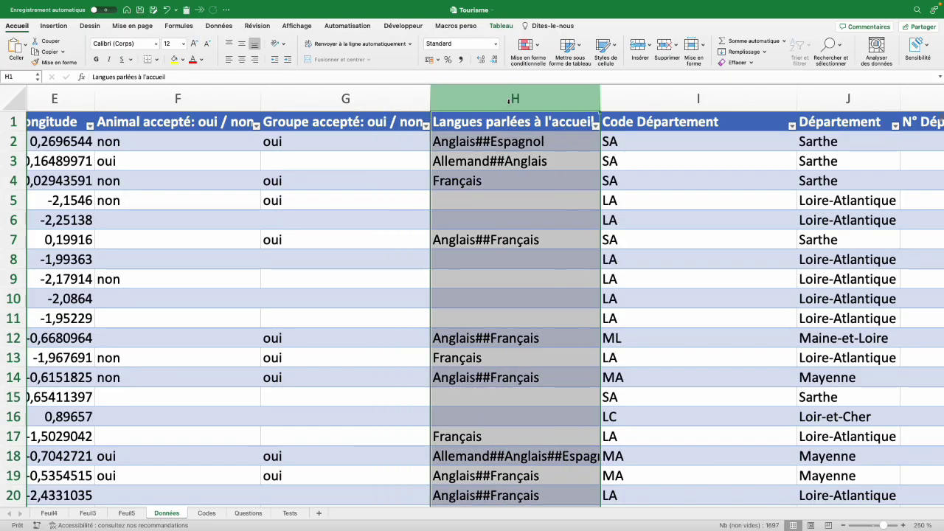
pyautogui.click(485, 222)
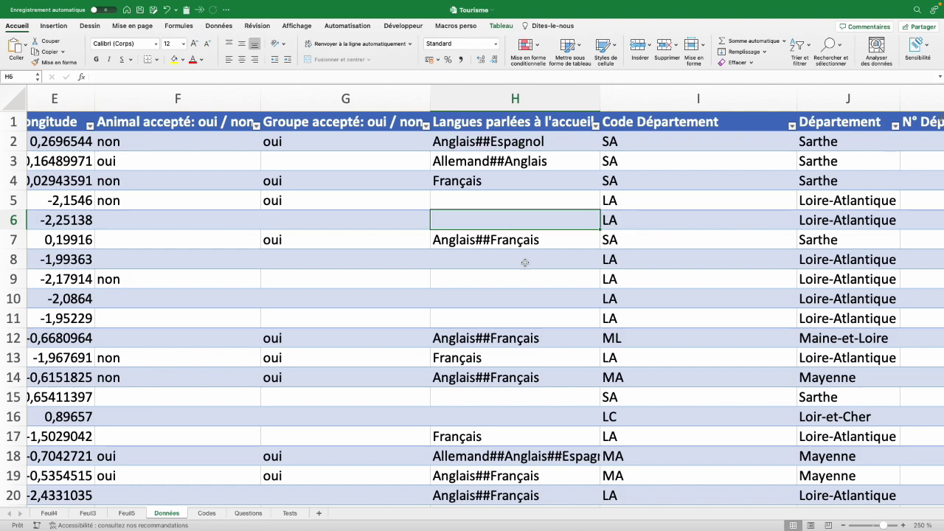
pyautogui.click(528, 145)
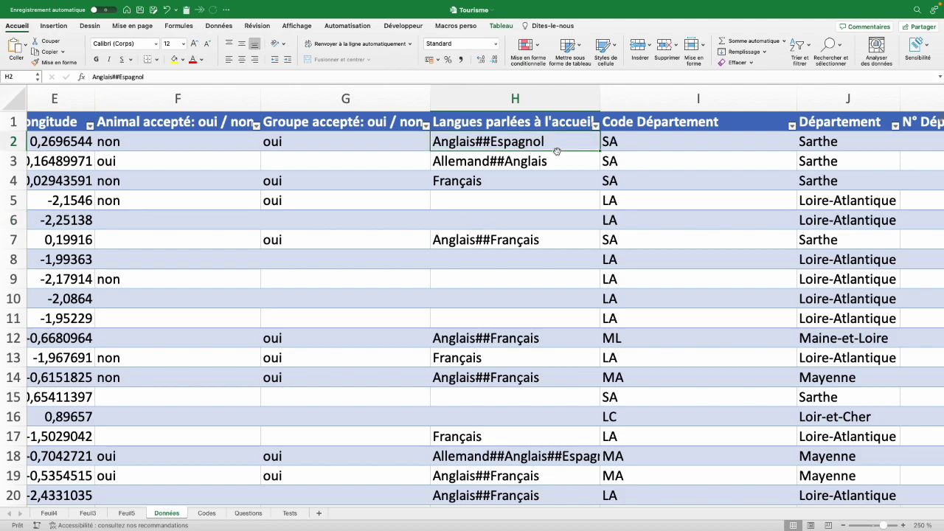
pyautogui.click(571, 457)
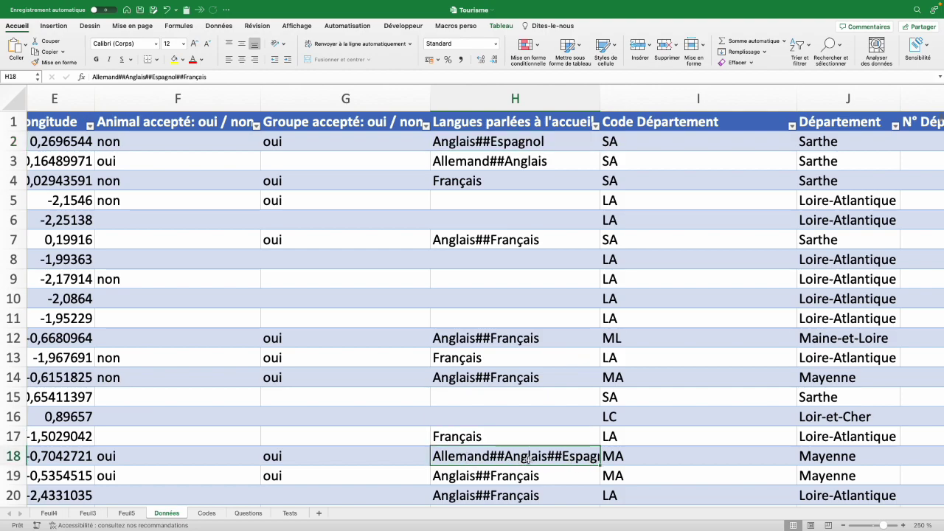
# - Enter =NB.SI(data[Langues parlées à l'accueil];"espagnol") in Q11, which returns 0
pyautogui.hscroll(5, 527, 434)
pyautogui.click(837, 317)
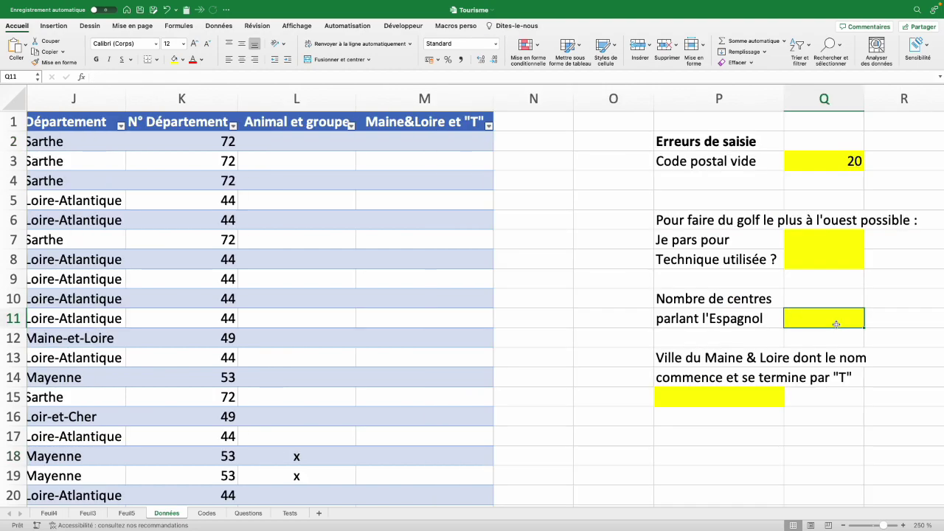
pyautogui.write('=nb')
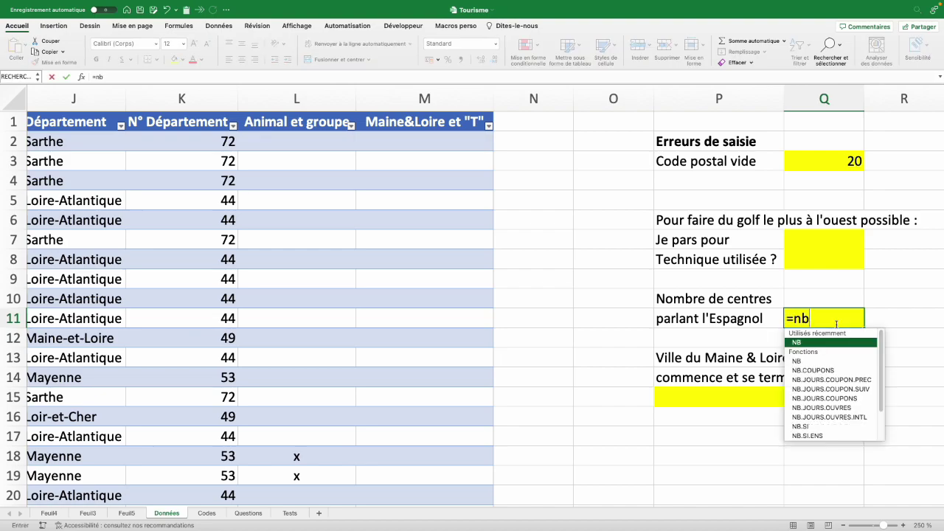
pyautogui.write('.si(')
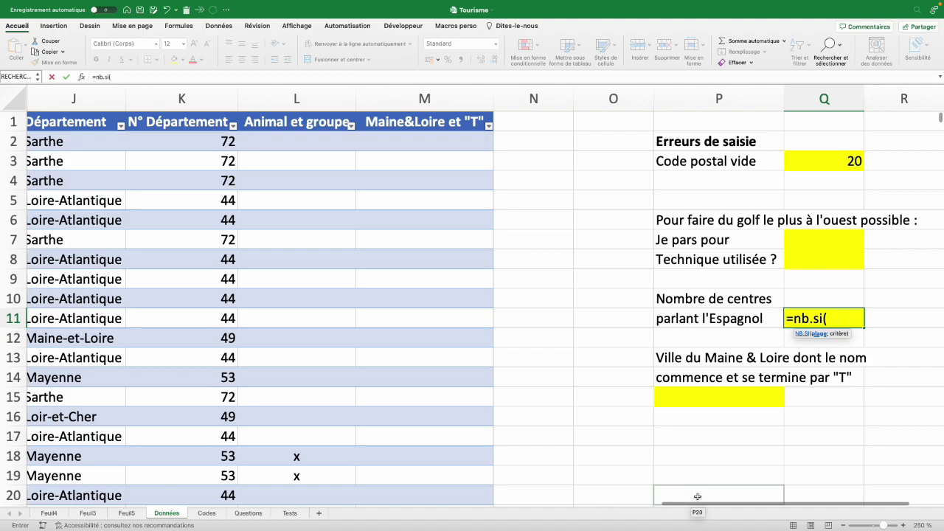
pyautogui.moveTo(690, 503); pyautogui.dragTo(494, 502)
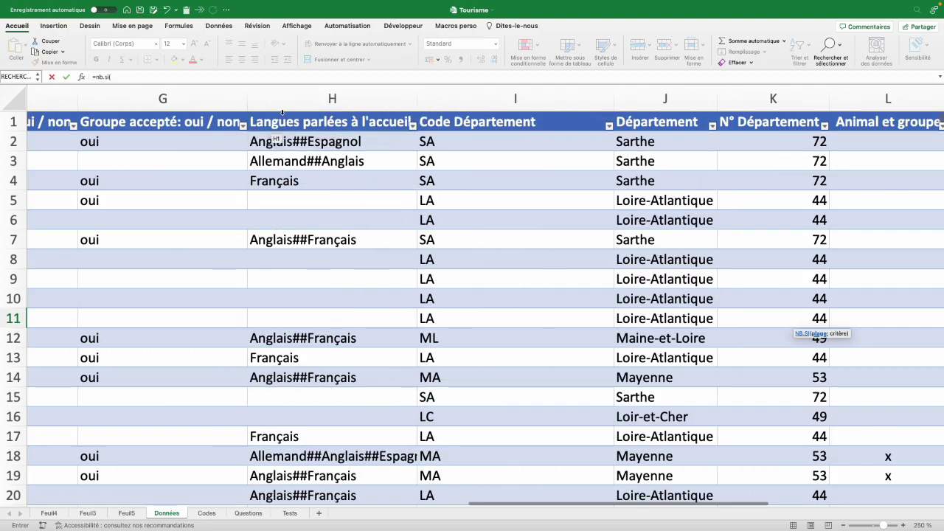
pyautogui.click(283, 114)
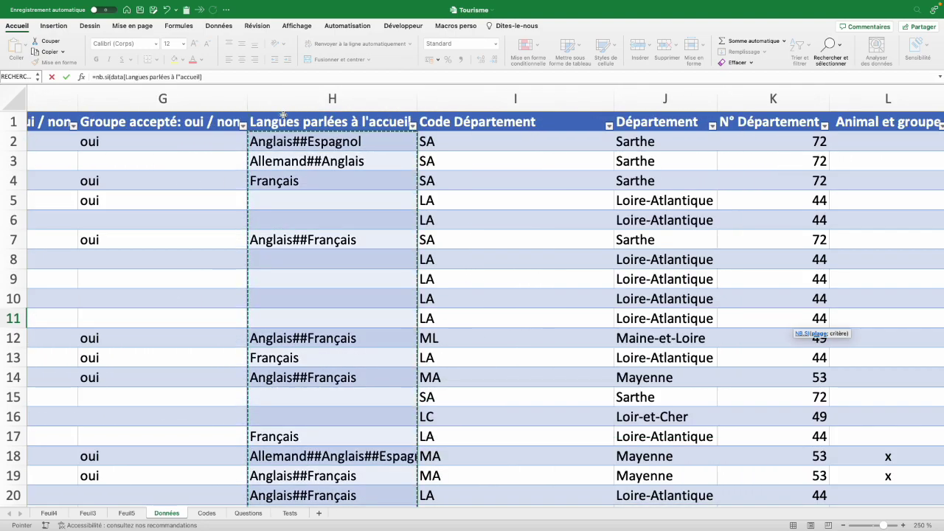
pyautogui.write(';')
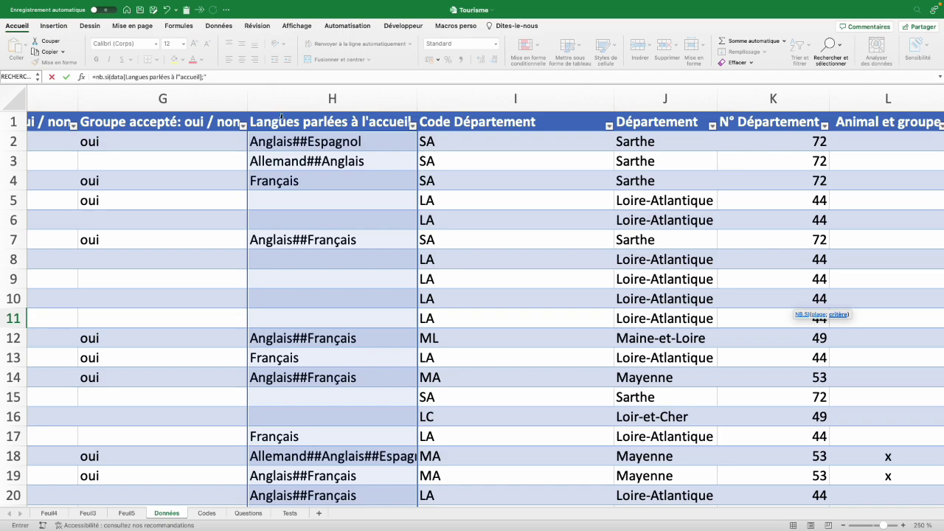
pyautogui.write('"')
pyautogui.moveTo(616, 504); pyautogui.dragTo(737, 504)
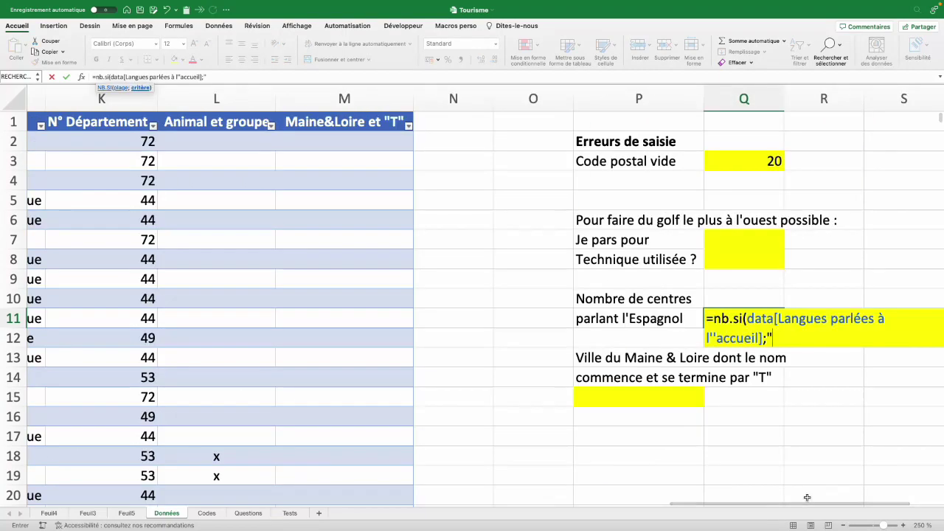
pyautogui.write('espagnol"')
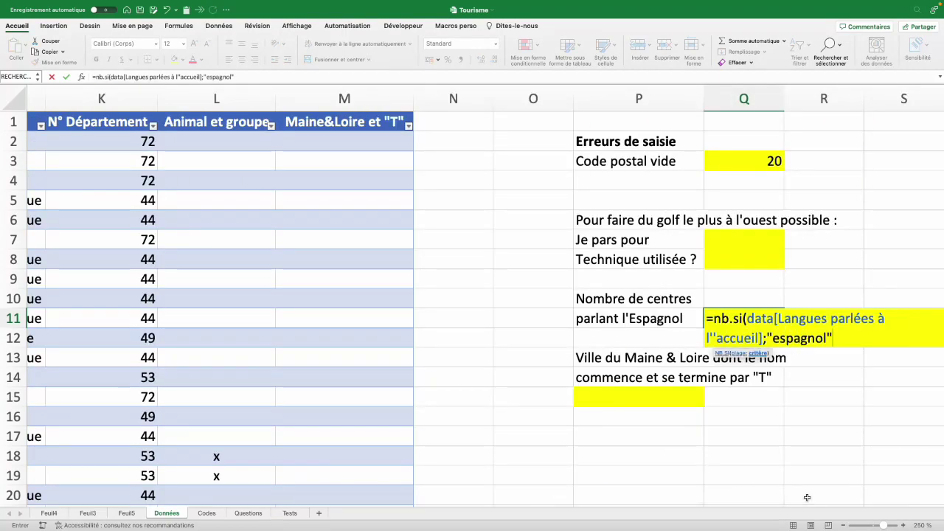
pyautogui.write(')')
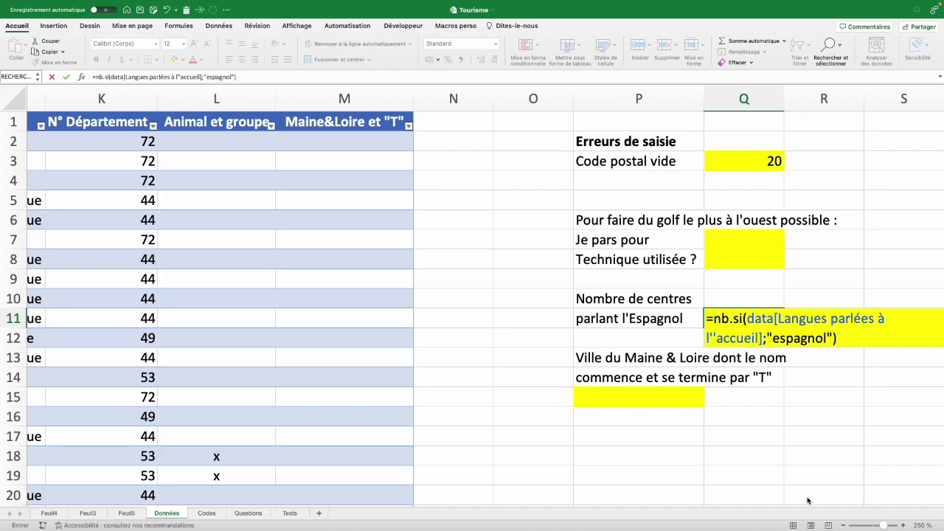
pyautogui.press('Return')
pyautogui.press('Up')
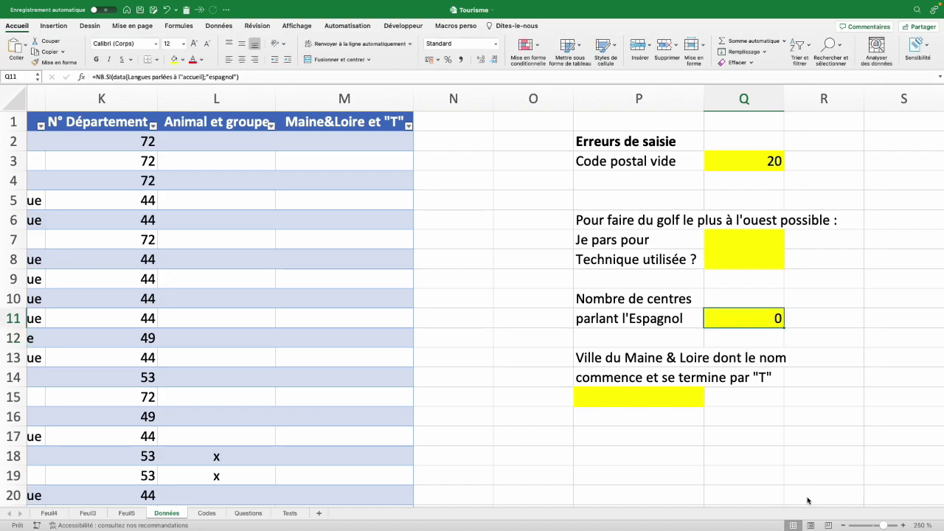
# - Filter the language column on "espa" to confirm 203 of 4093 records, then reopen Q11's formula
pyautogui.moveTo(807, 501); pyautogui.dragTo(612, 506)
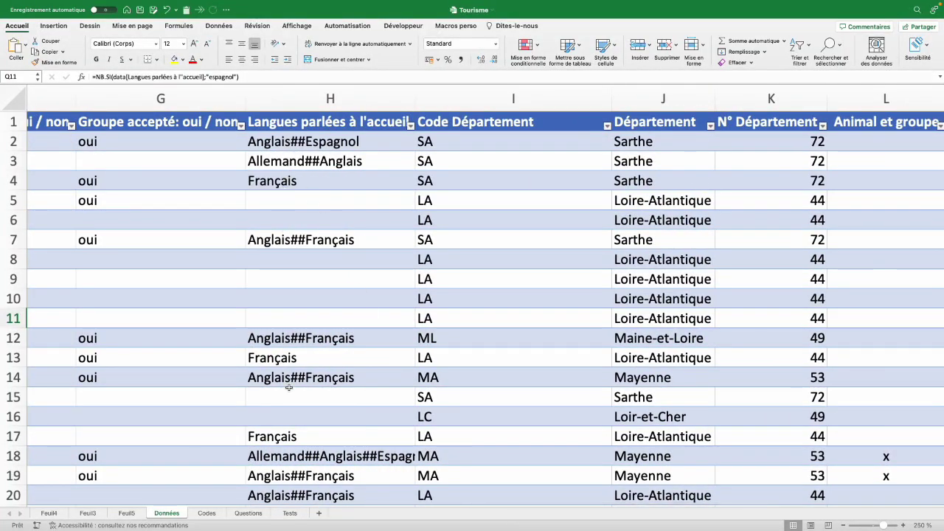
pyautogui.click(411, 127)
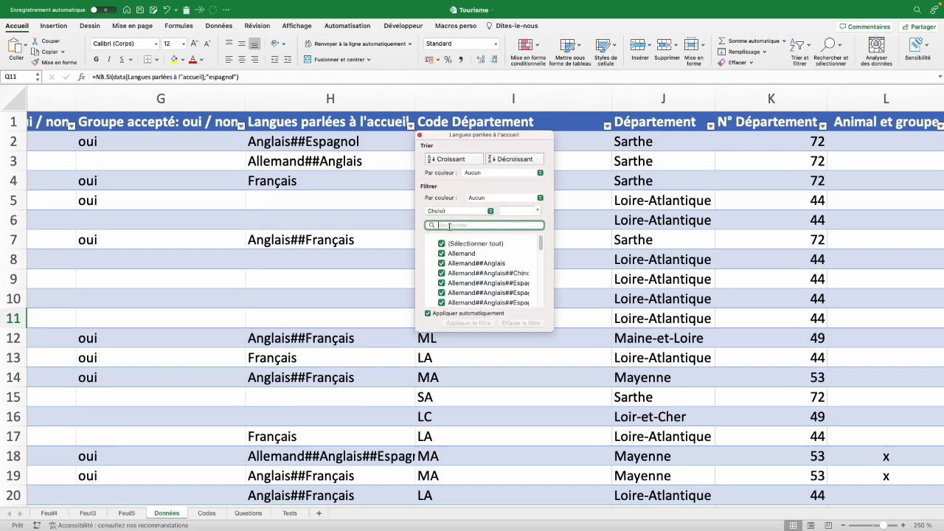
pyautogui.write('espa')
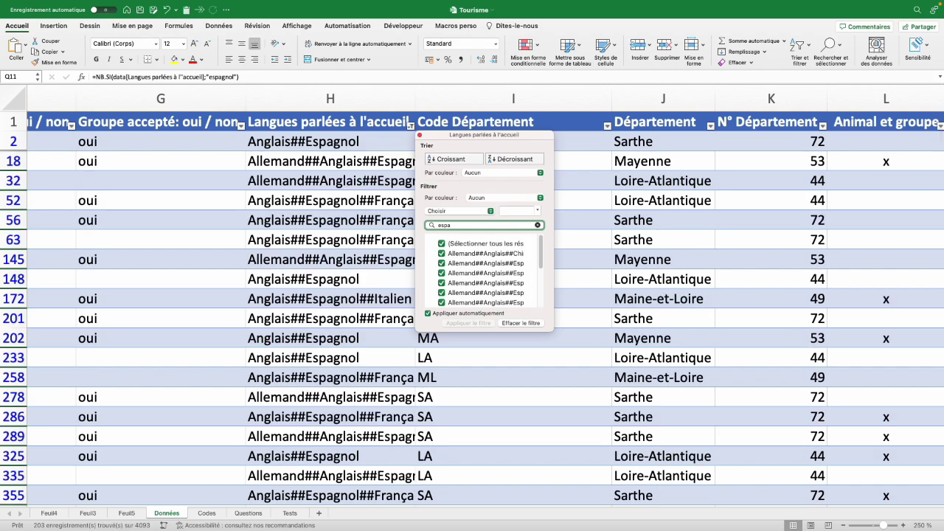
pyautogui.press('Escape')
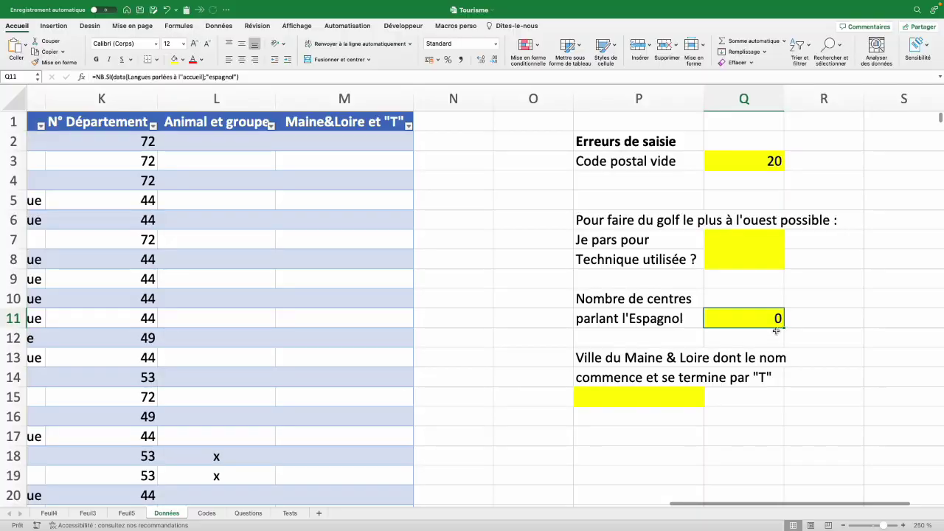
pyautogui.doubleClick(770, 318)
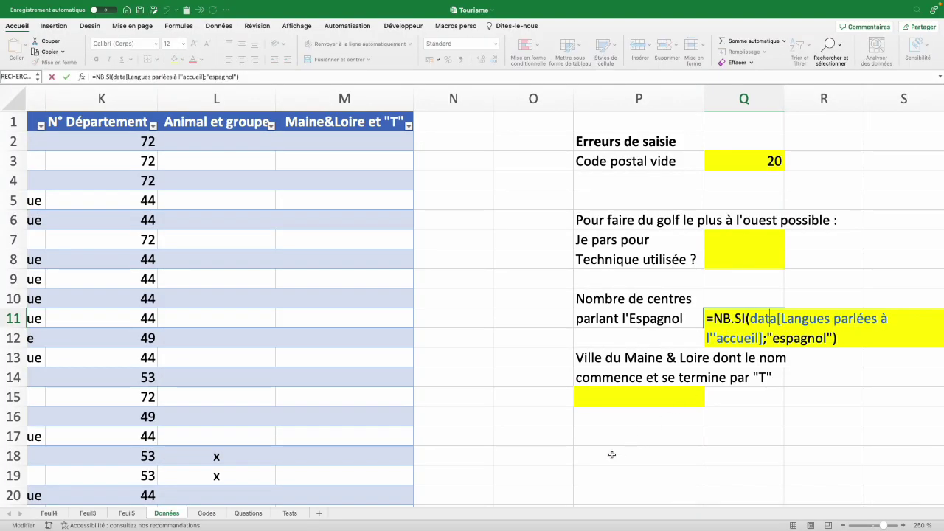
# - Change Q11's criterion to "*espagnol*" so the count returns 203
pyautogui.click(771, 337)
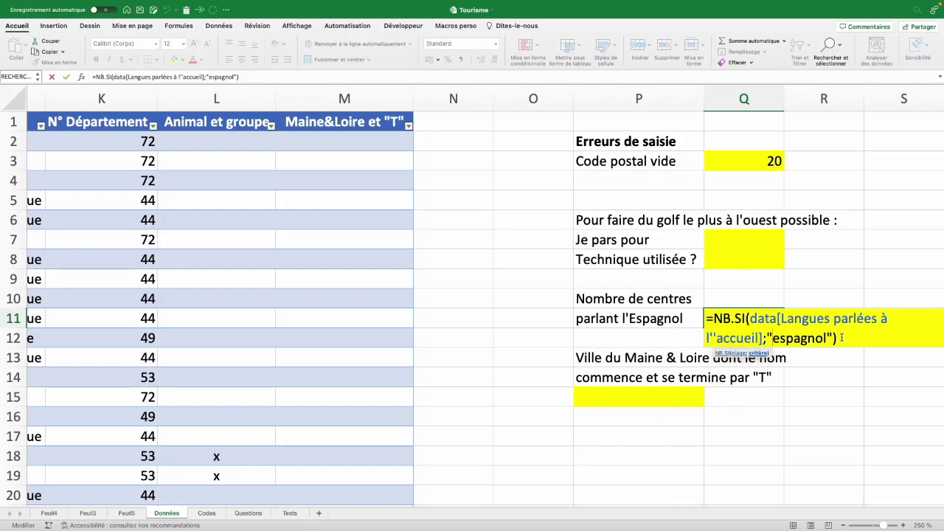
pyautogui.write('*')
pyautogui.click(835, 338)
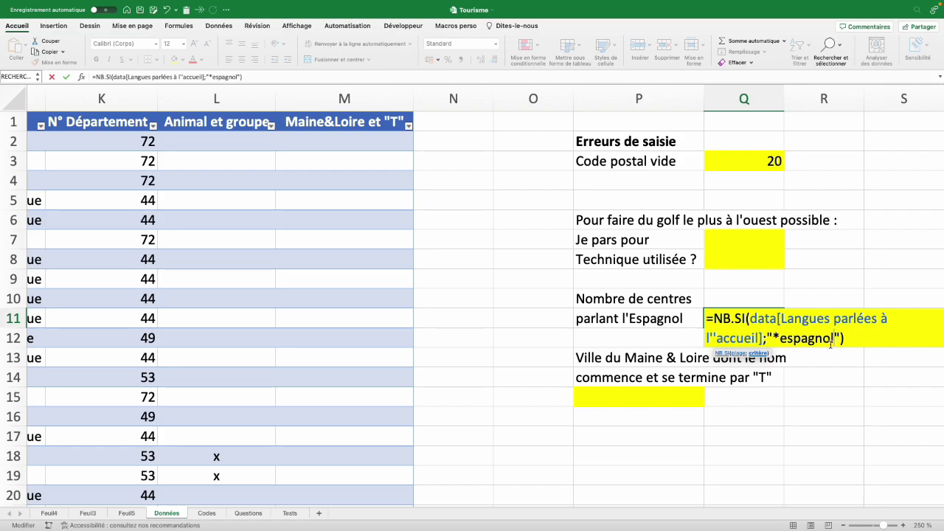
pyautogui.write('*')
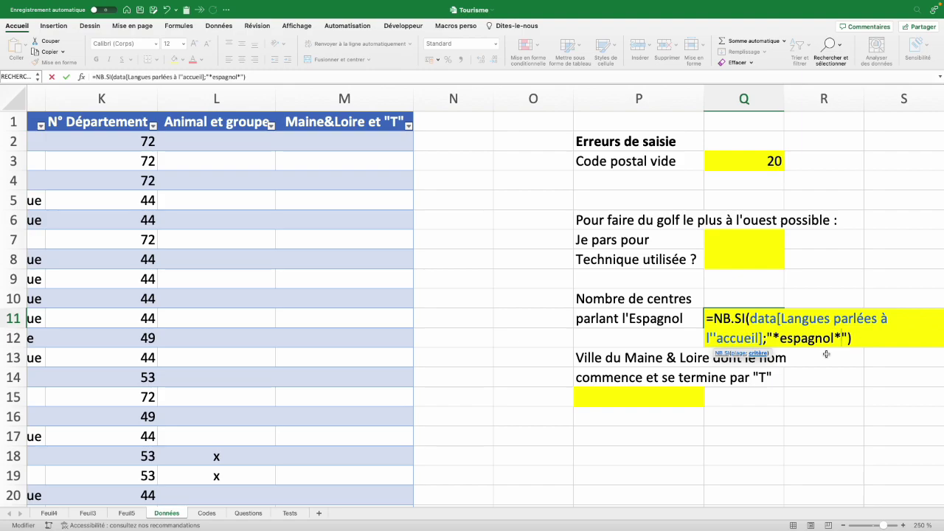
pyautogui.press('Return')
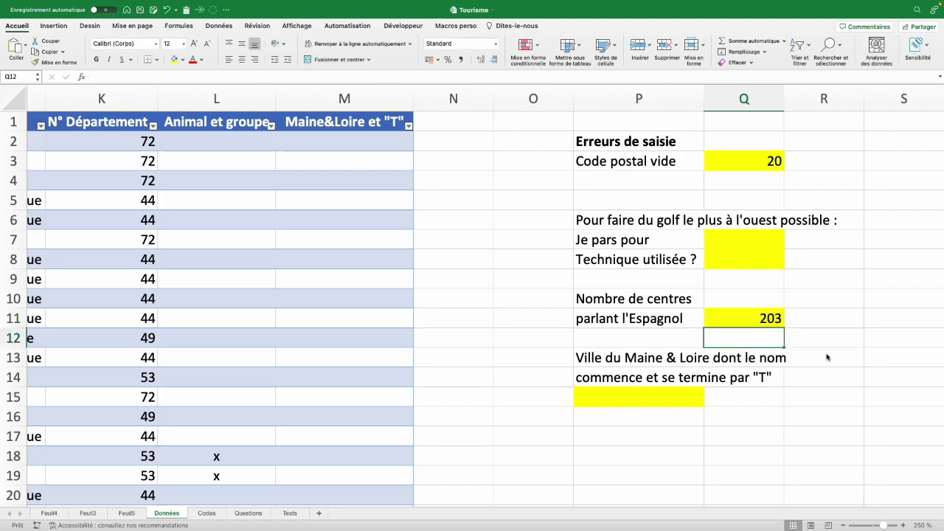